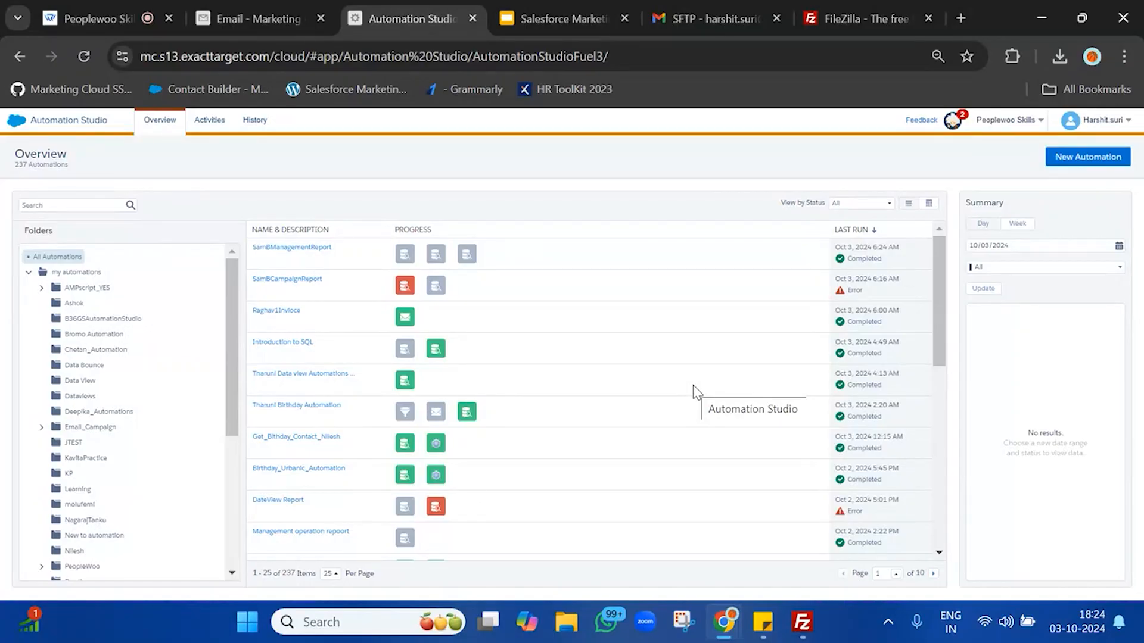
Step: Create a new, untitled automation from the Automation Studio Overview page
left_click(1102, 159)
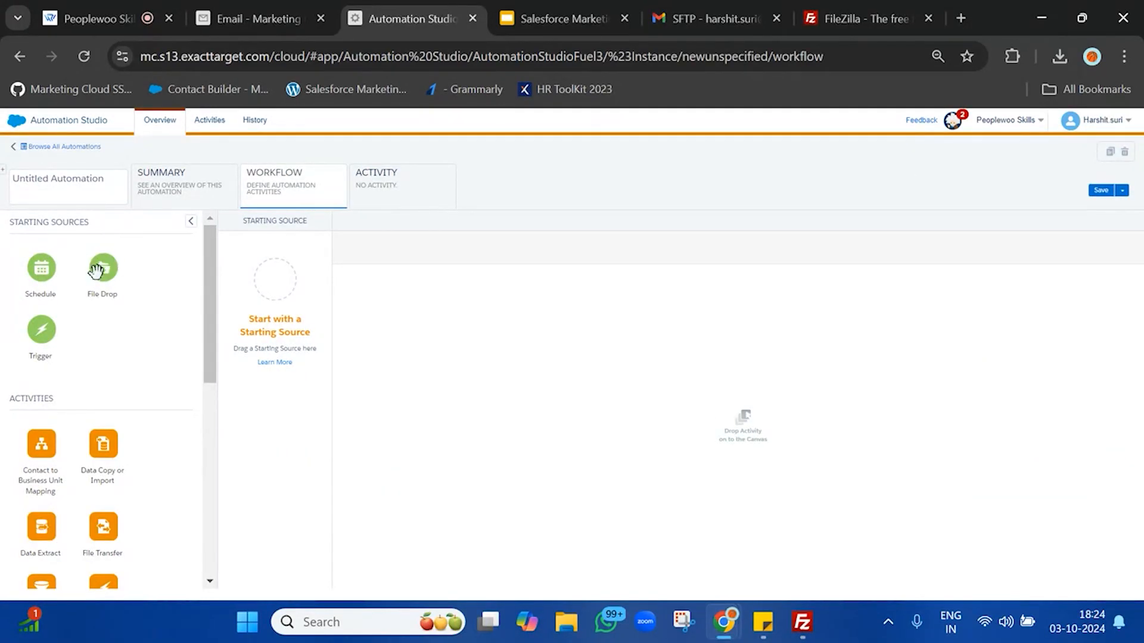
Step: Set File Drop as the starting source using a filename pattern, entering 'newbetchprofile'
left_click_drag(102, 266, 292, 282)
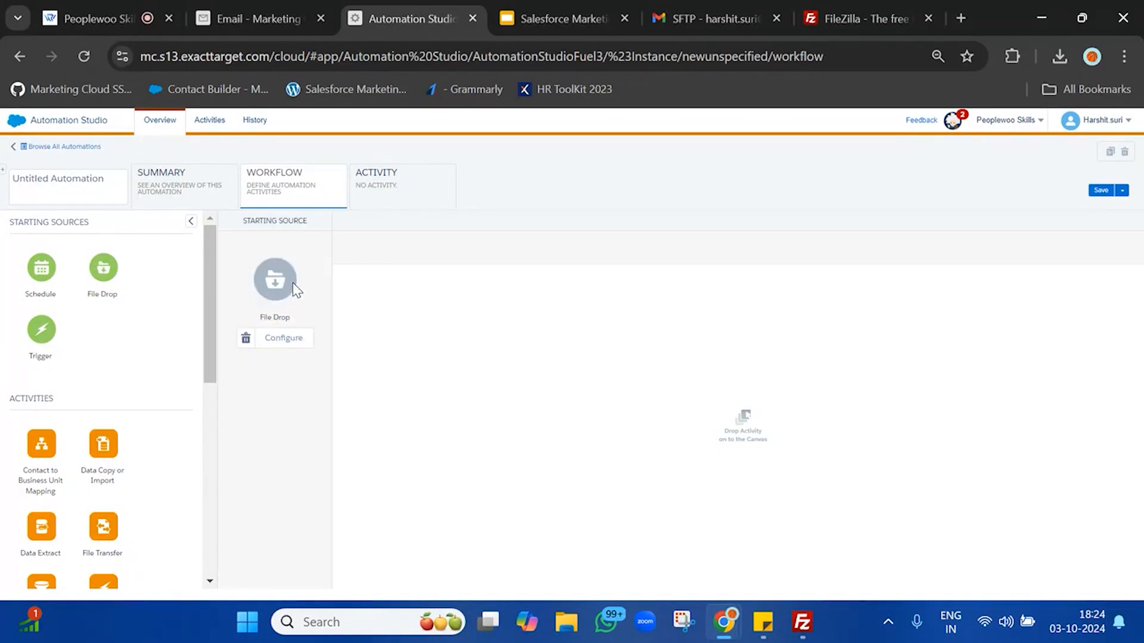
left_click(280, 343)
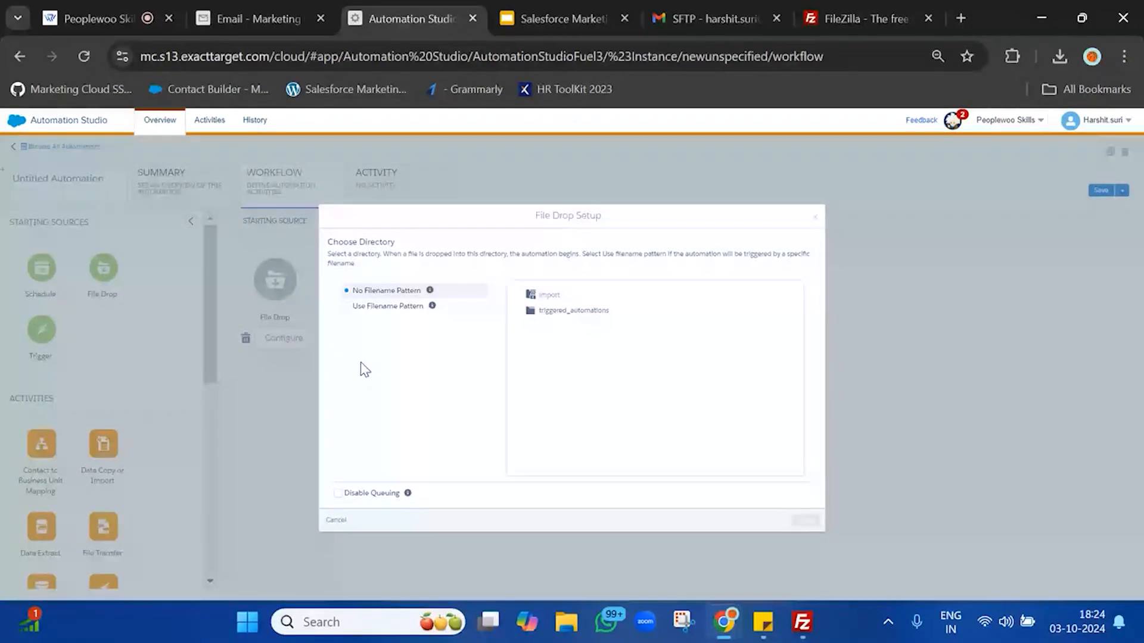
left_click(365, 315)
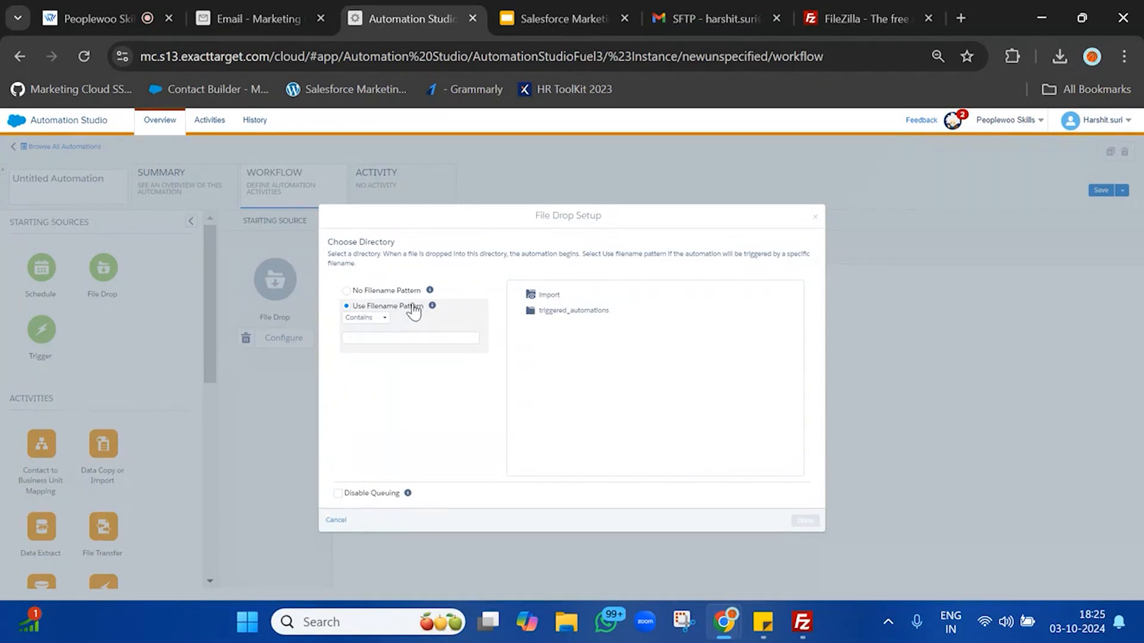
left_click(420, 338)
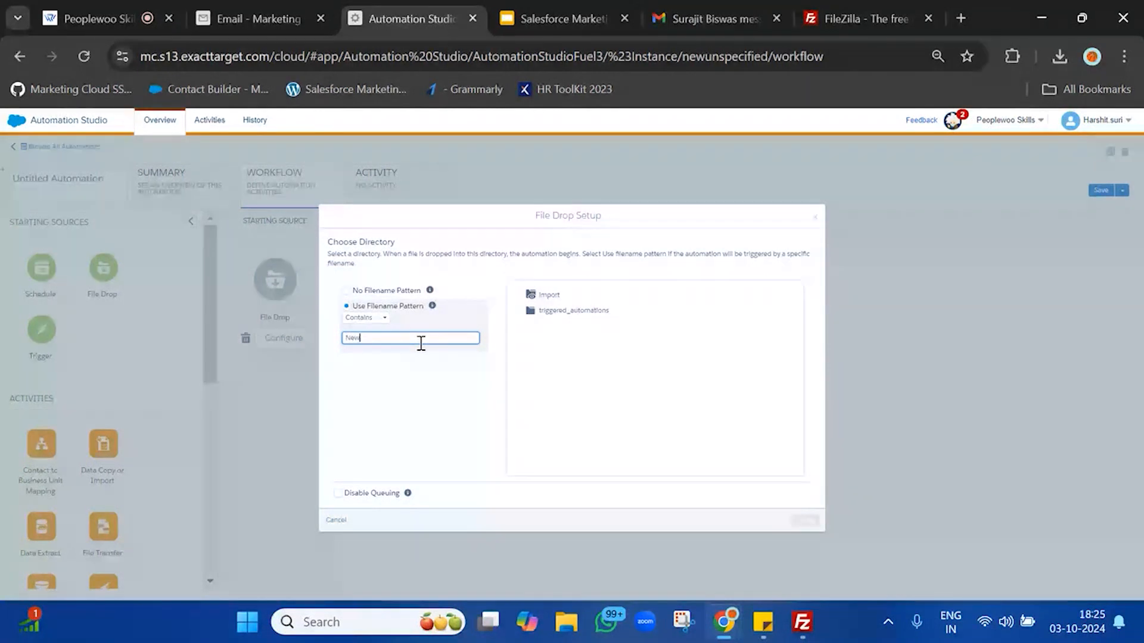
type("ne")
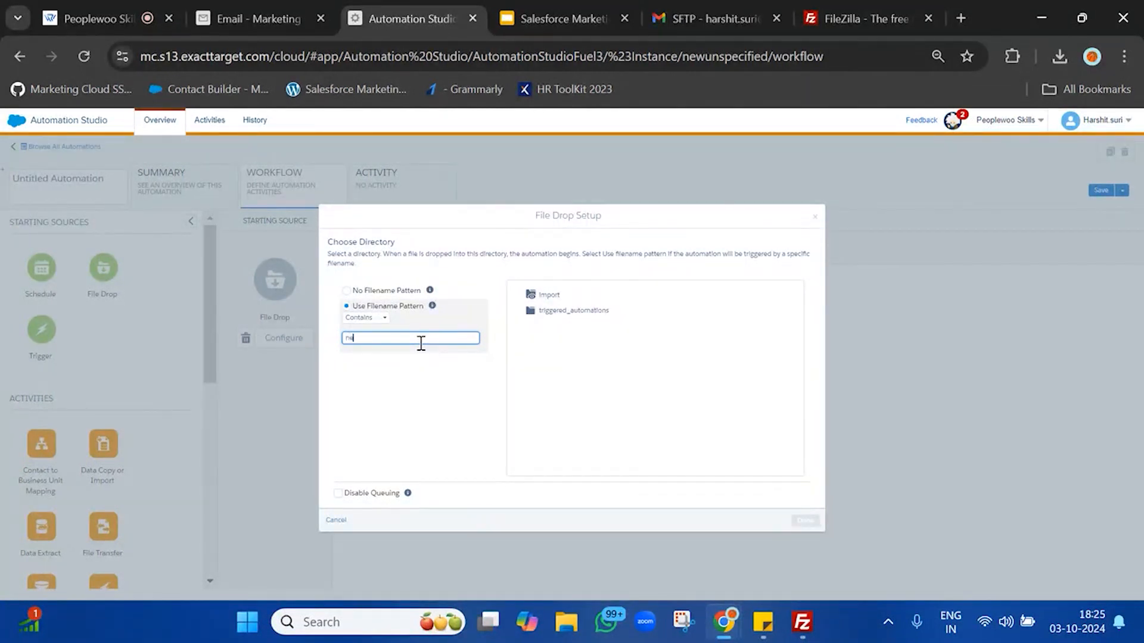
type("wbetchprofiles")
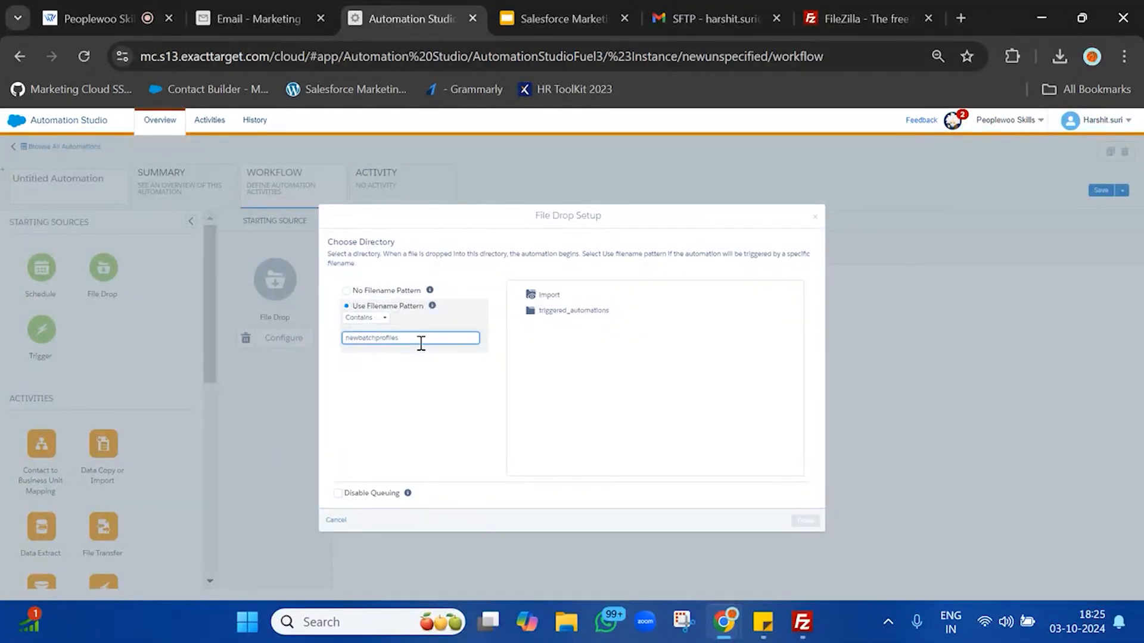
key("ctrl+a")
Step: Find the NewBatchSubscriberProfile20241003 CSV in the Downloads folder of File Explorer
left_click(573, 637)
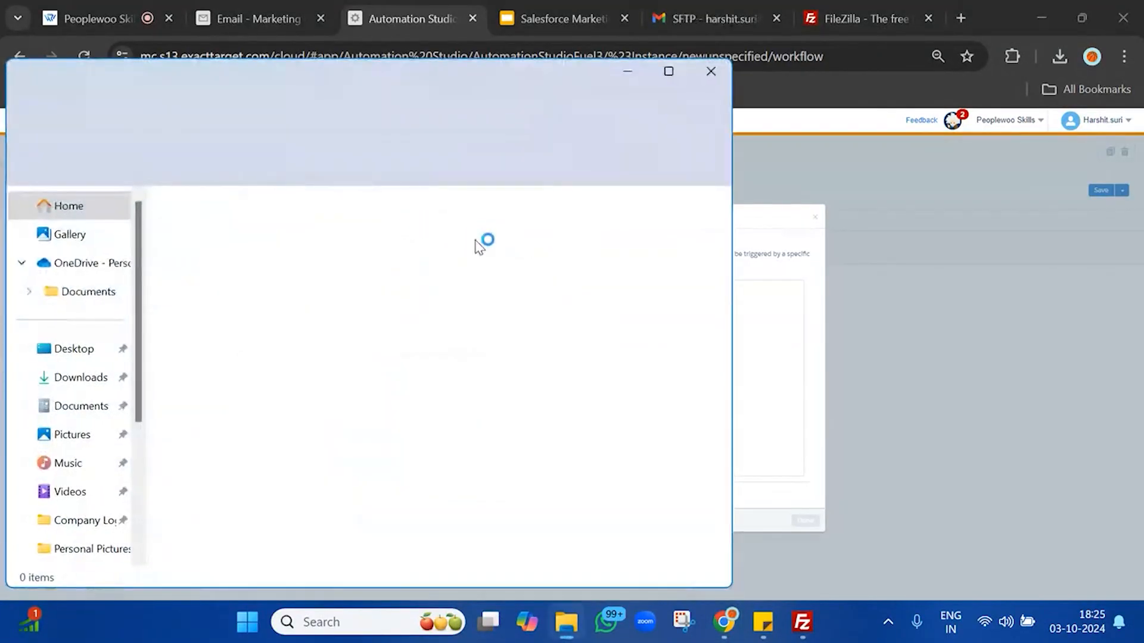
left_click(669, 72)
left_click(76, 313)
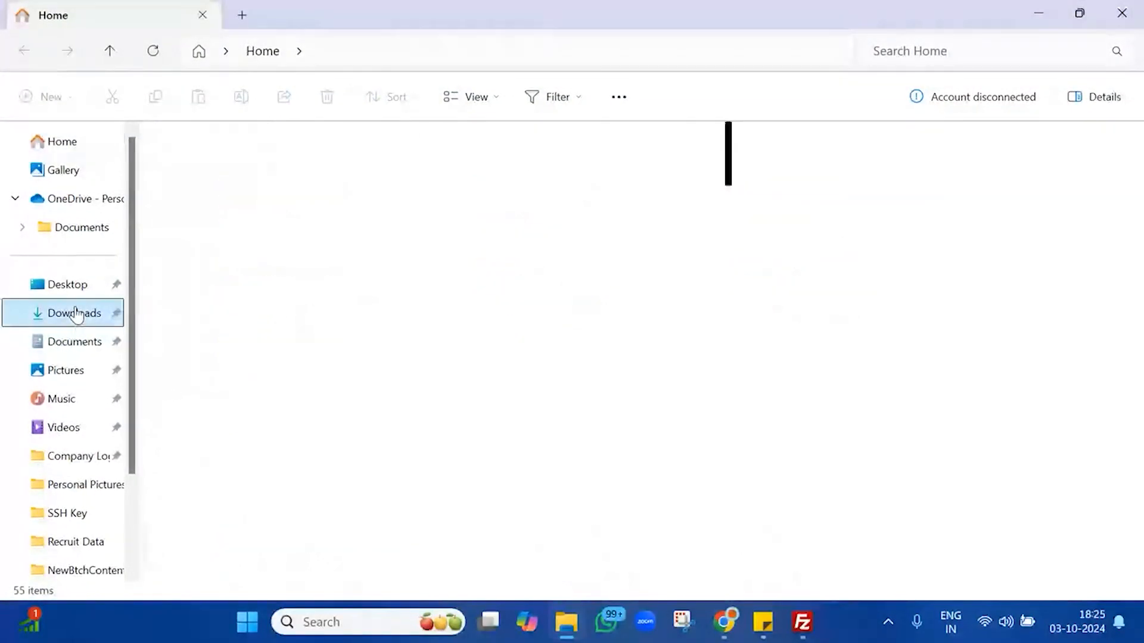
left_click(221, 187)
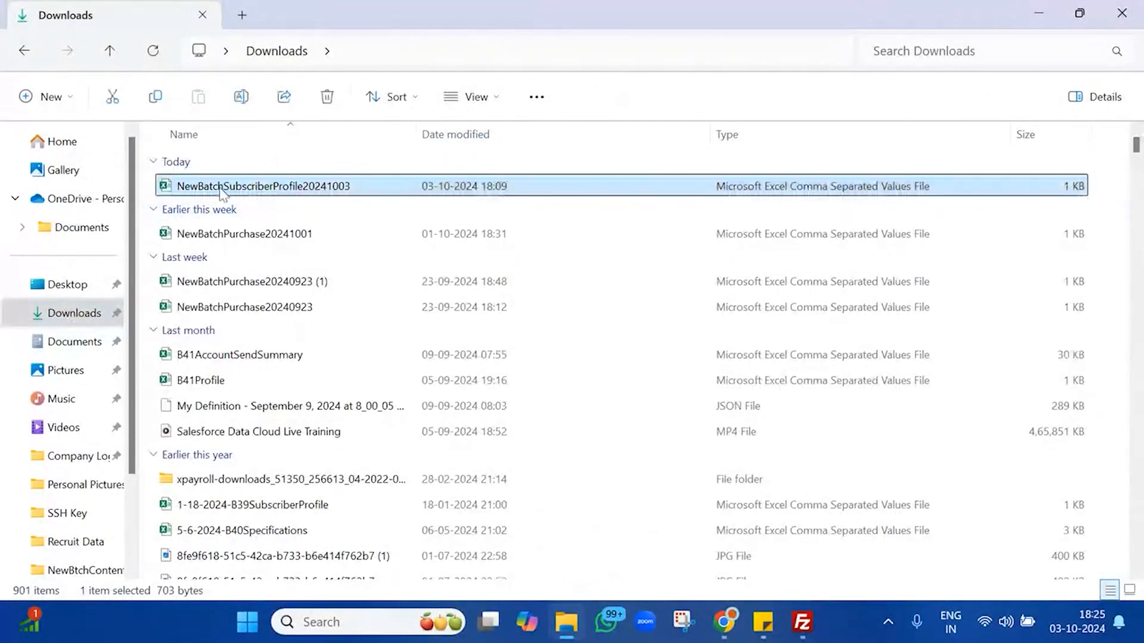
Step: Copy the 'NewBatchSubscriberProfile' base name from the file's Properties dialog
right_click(358, 188)
left_click(398, 417)
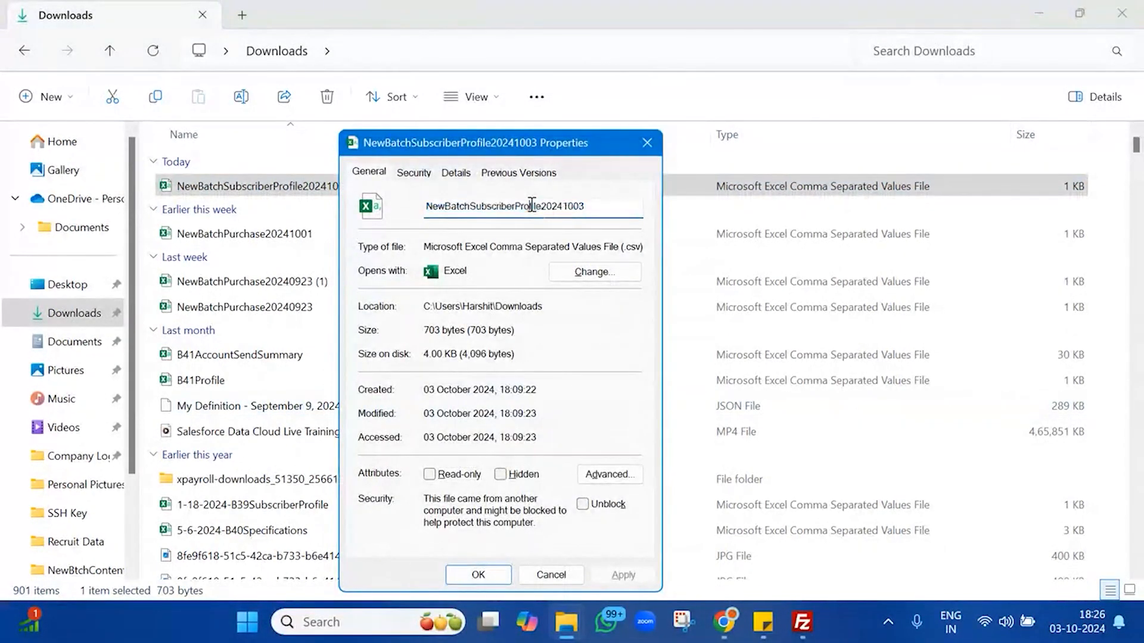
left_click(538, 207)
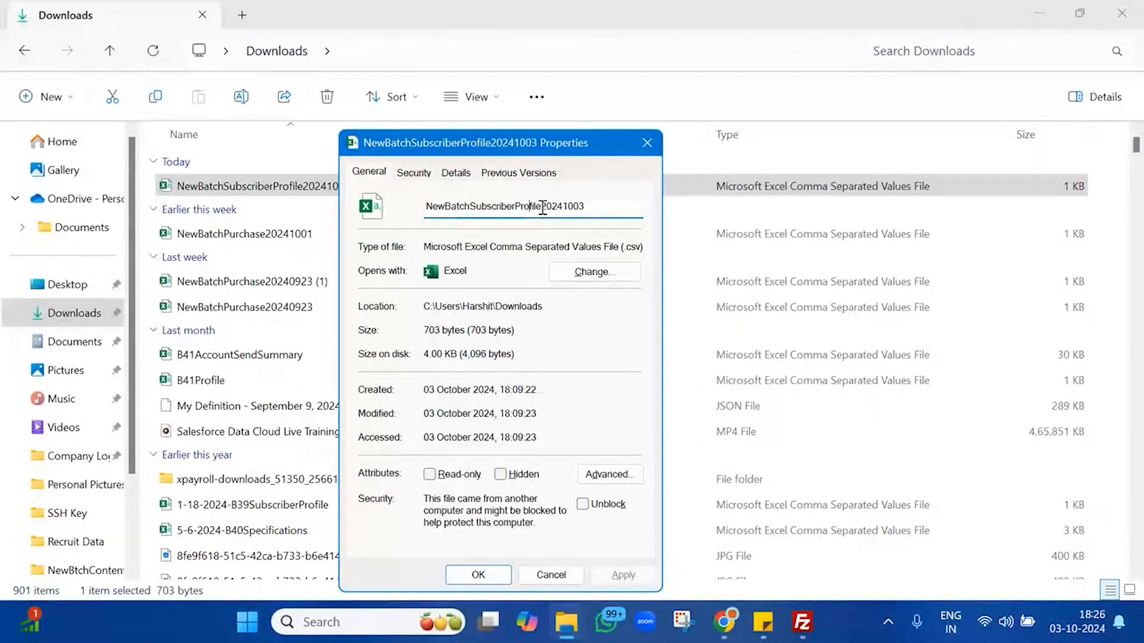
left_click_drag(542, 207, 357, 212)
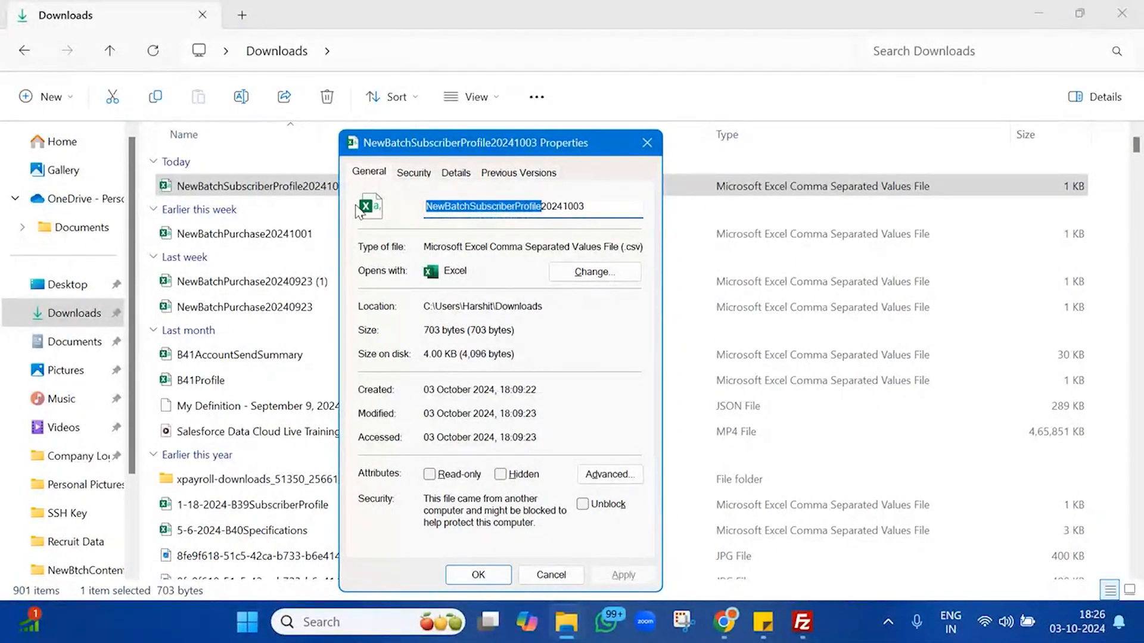
left_click(429, 210)
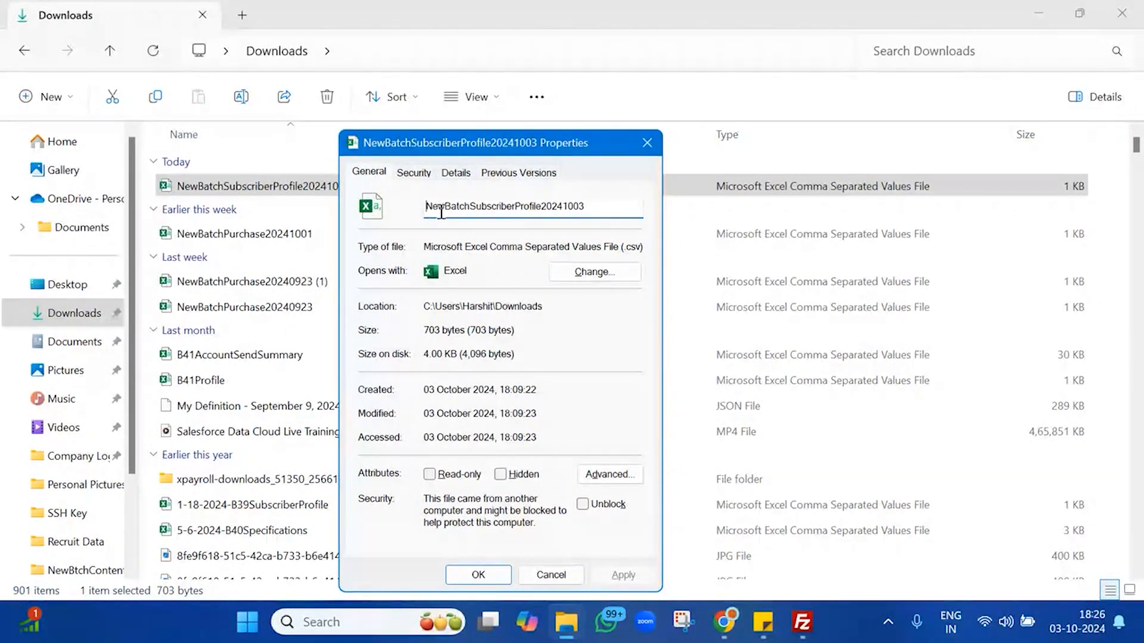
left_click_drag(440, 210, 547, 210)
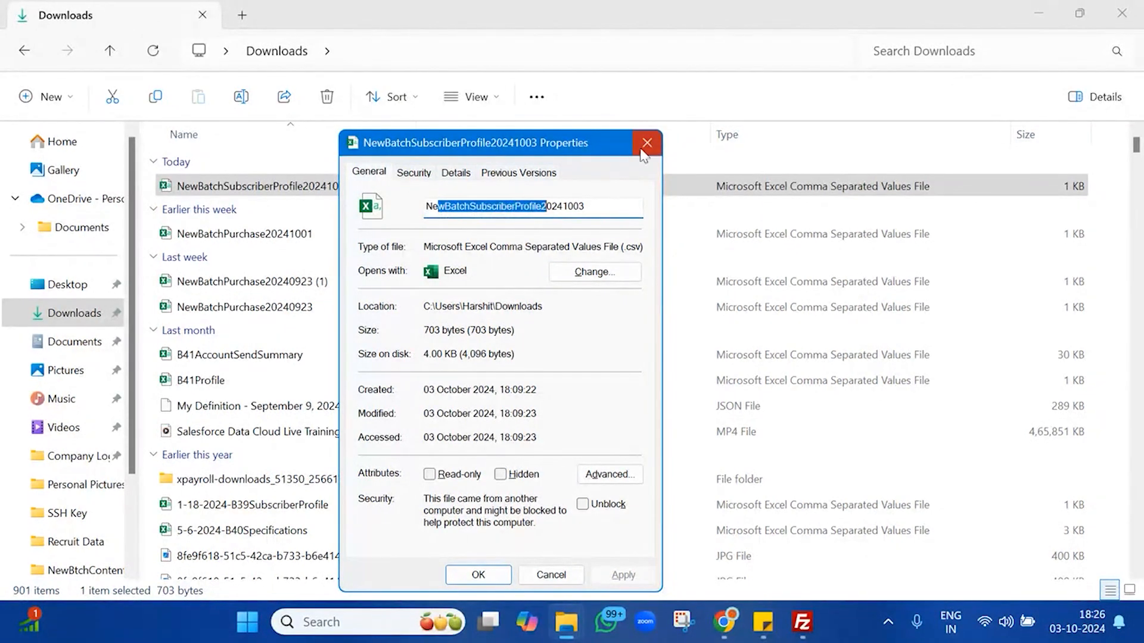
left_click(653, 147)
Step: Use 'NewBatchSubscriberProfile' as the filename pattern, watch the Import folder, and finish the File Drop setup
mouse_move(724, 622)
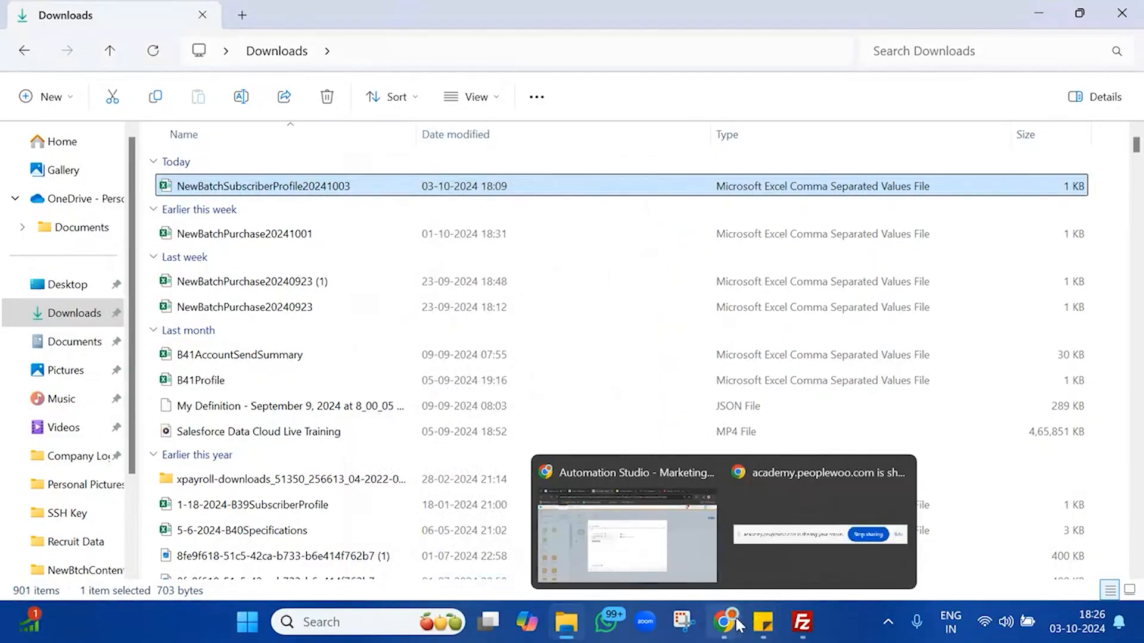
left_click(665, 551)
left_click(443, 336)
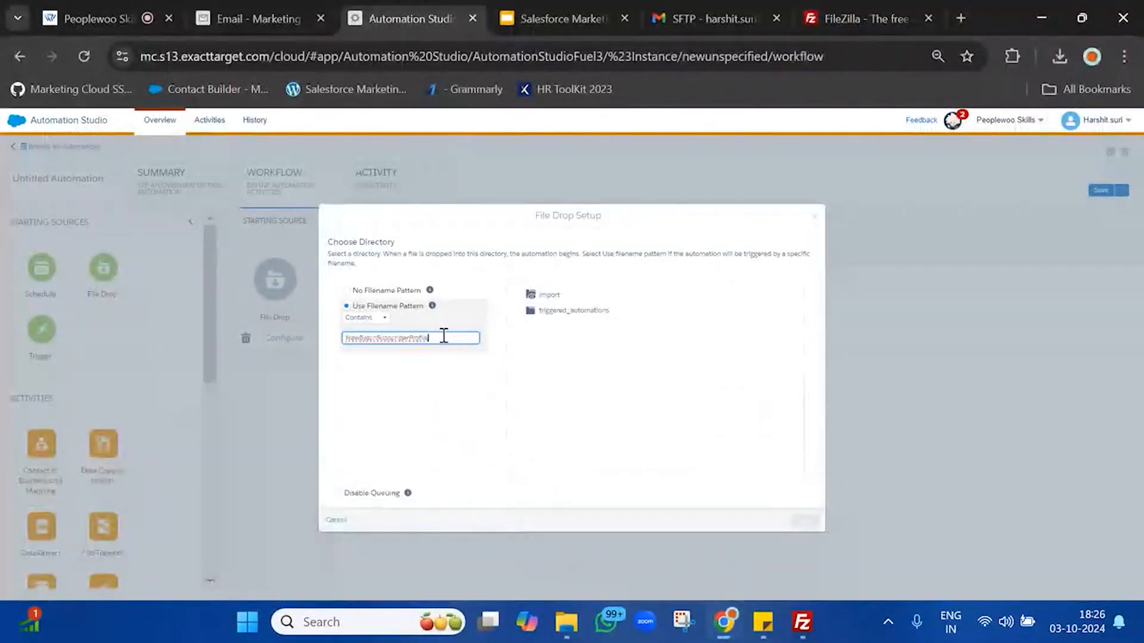
double_click(443, 336)
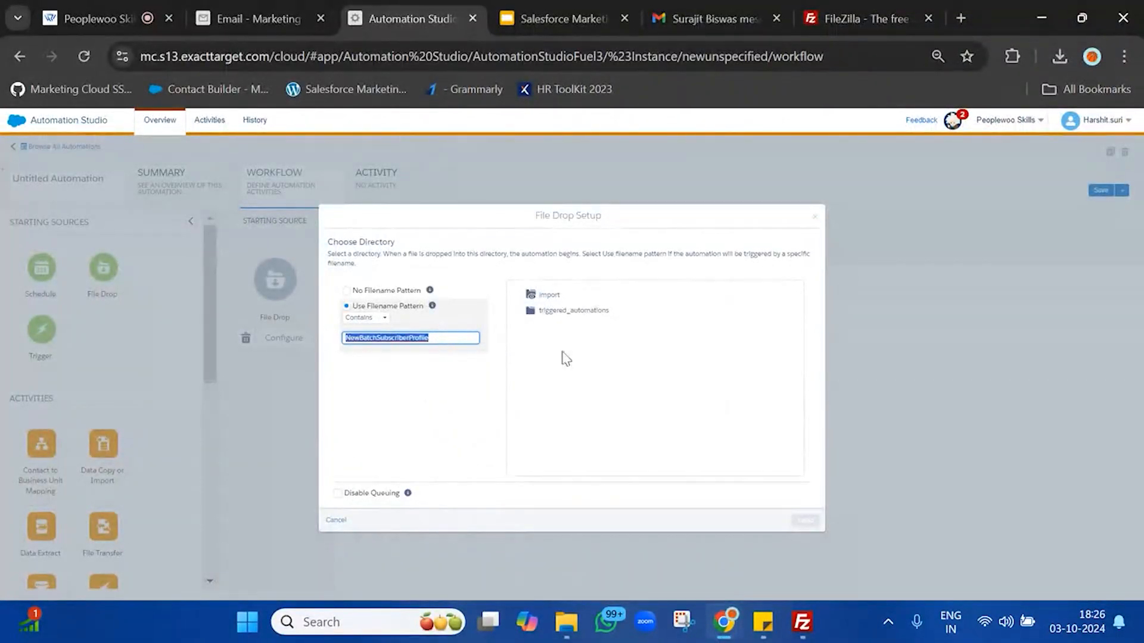
left_click(663, 383)
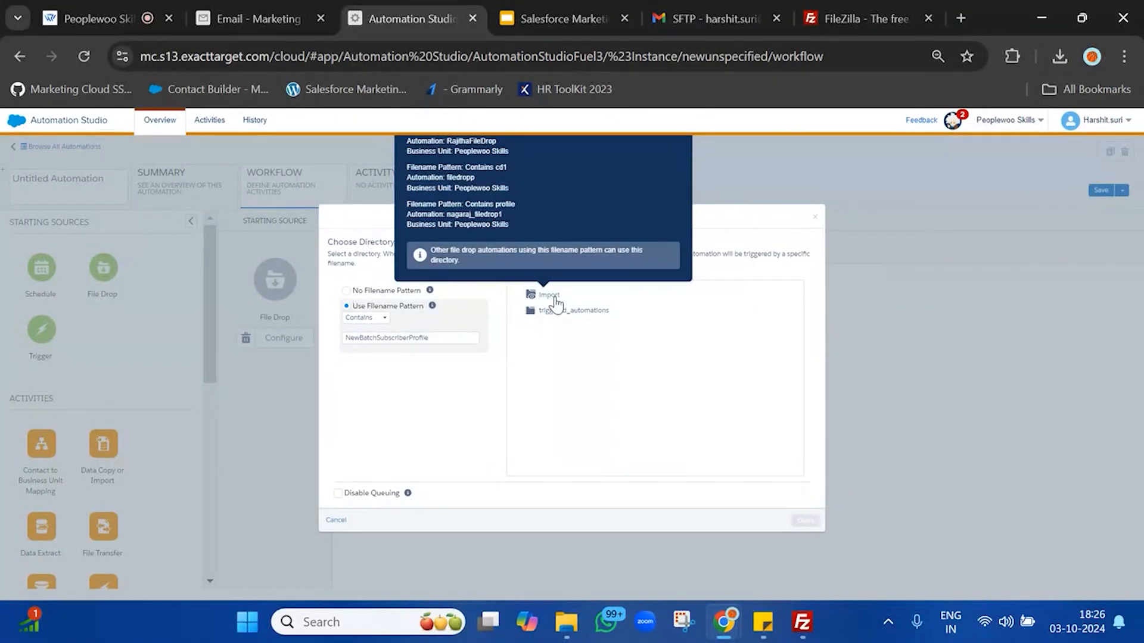
left_click(549, 296)
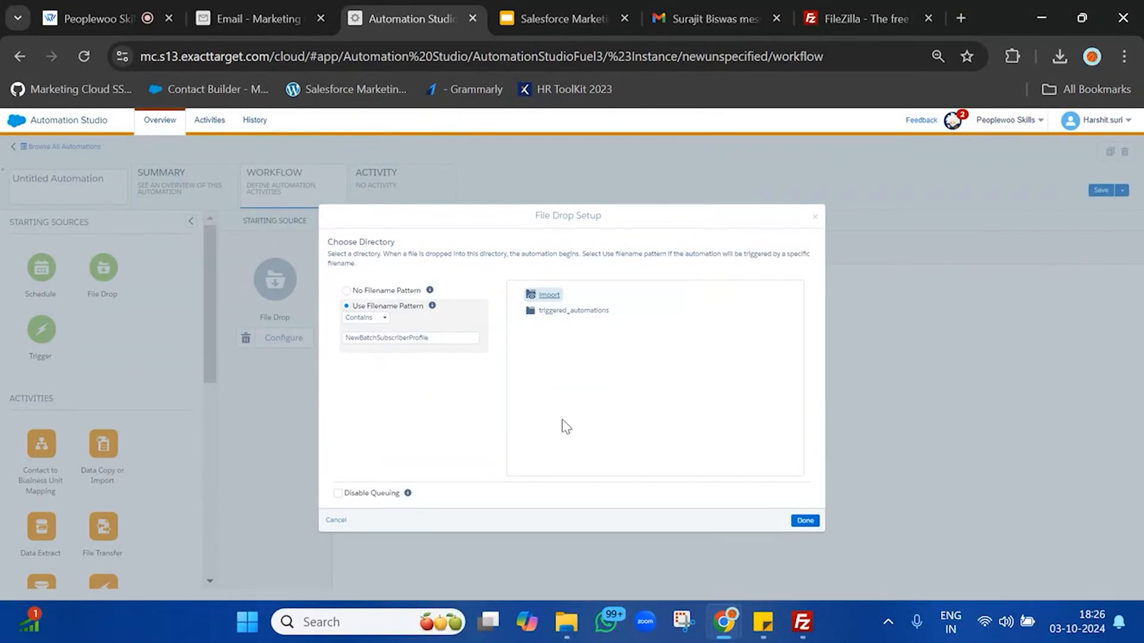
double_click(465, 339)
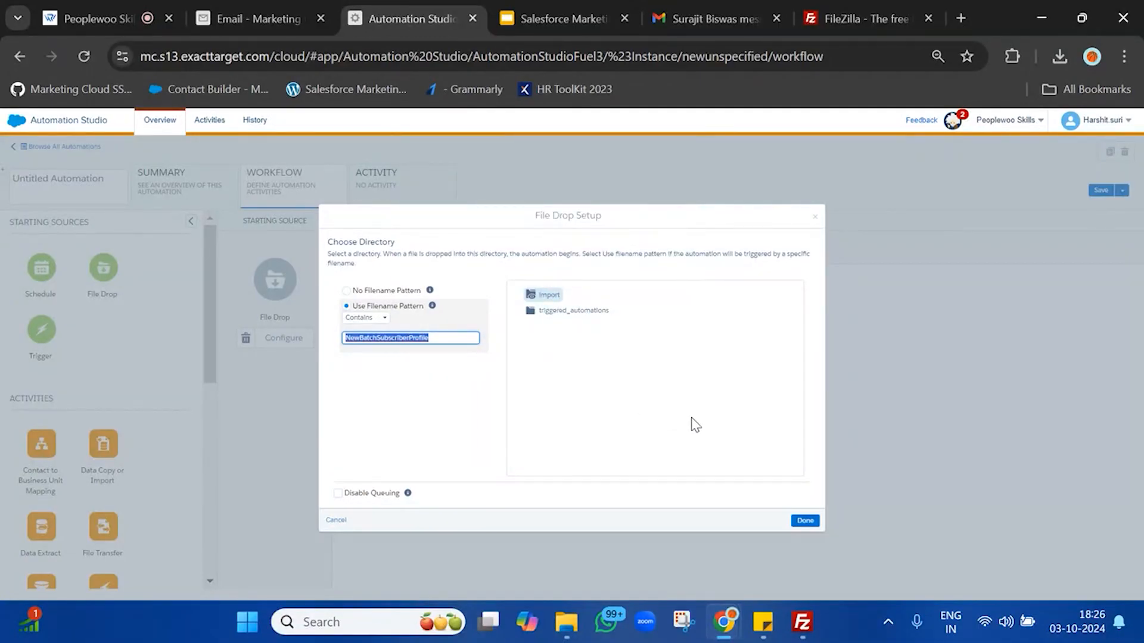
left_click(805, 521)
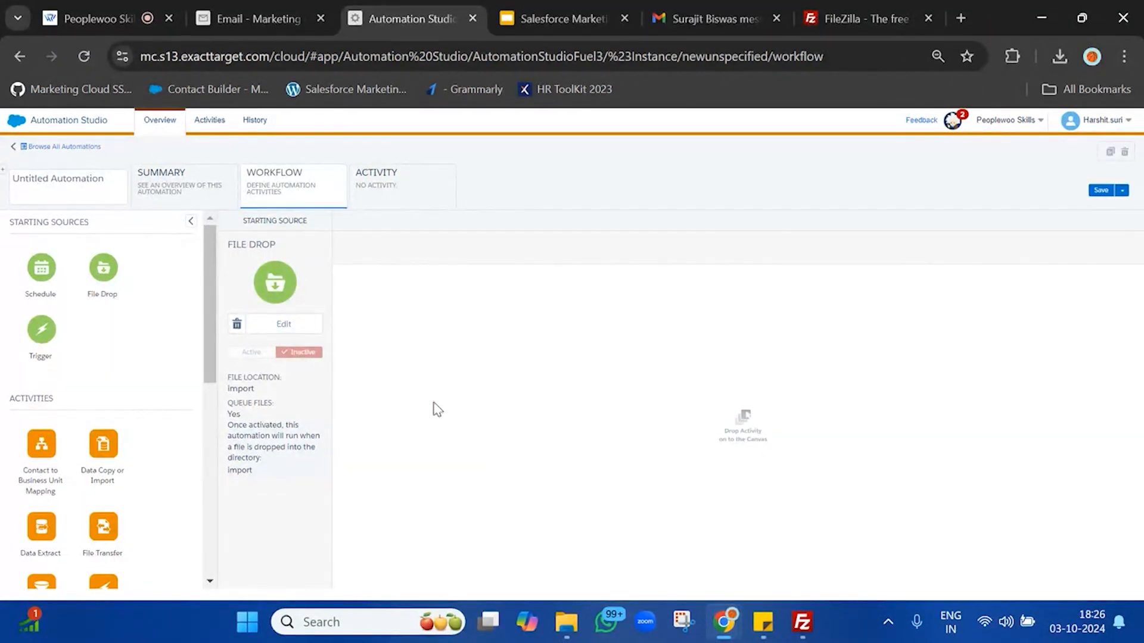
Step: Add a Wait activity to Step 1 with a duration of 1 minute
scroll(84, 473, "down", 5)
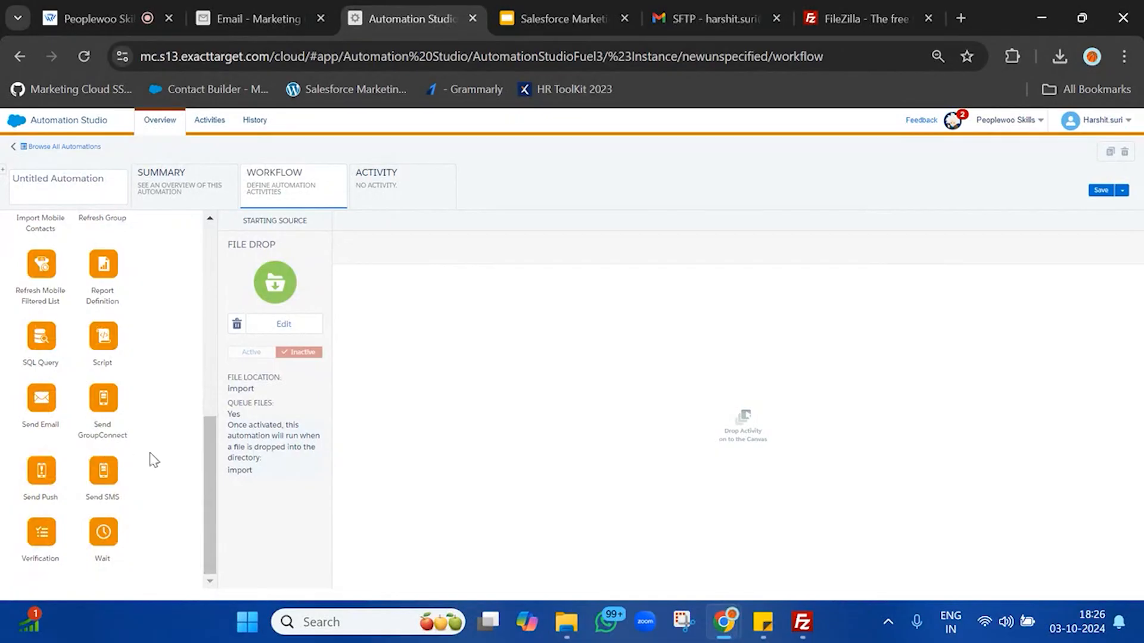
left_click_drag(102, 531, 584, 343)
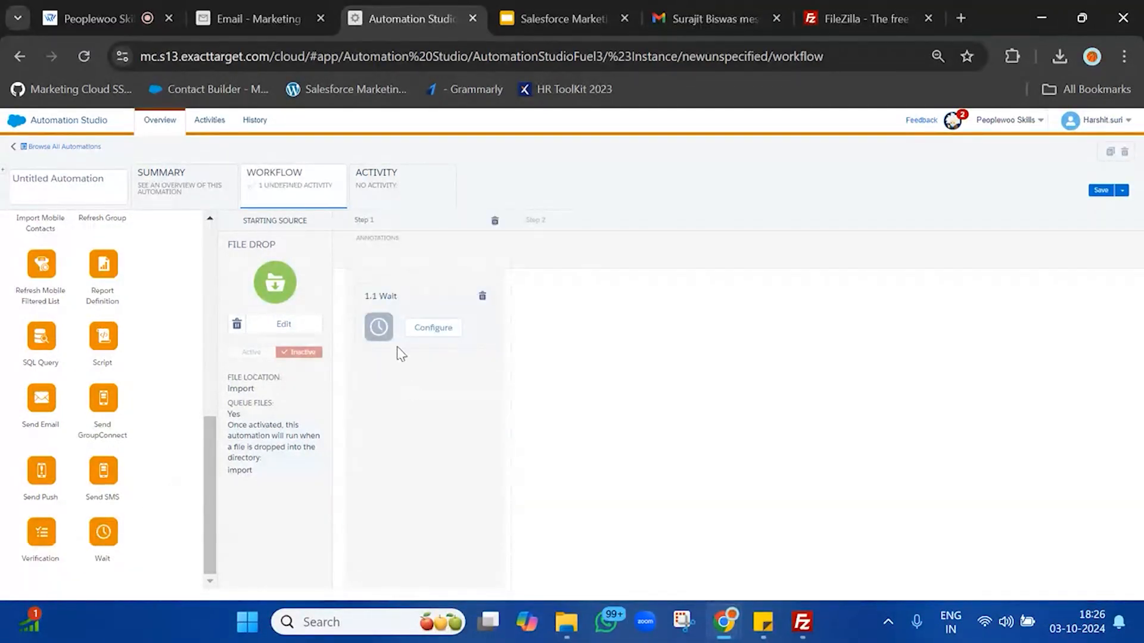
left_click(436, 328)
left_click(472, 332)
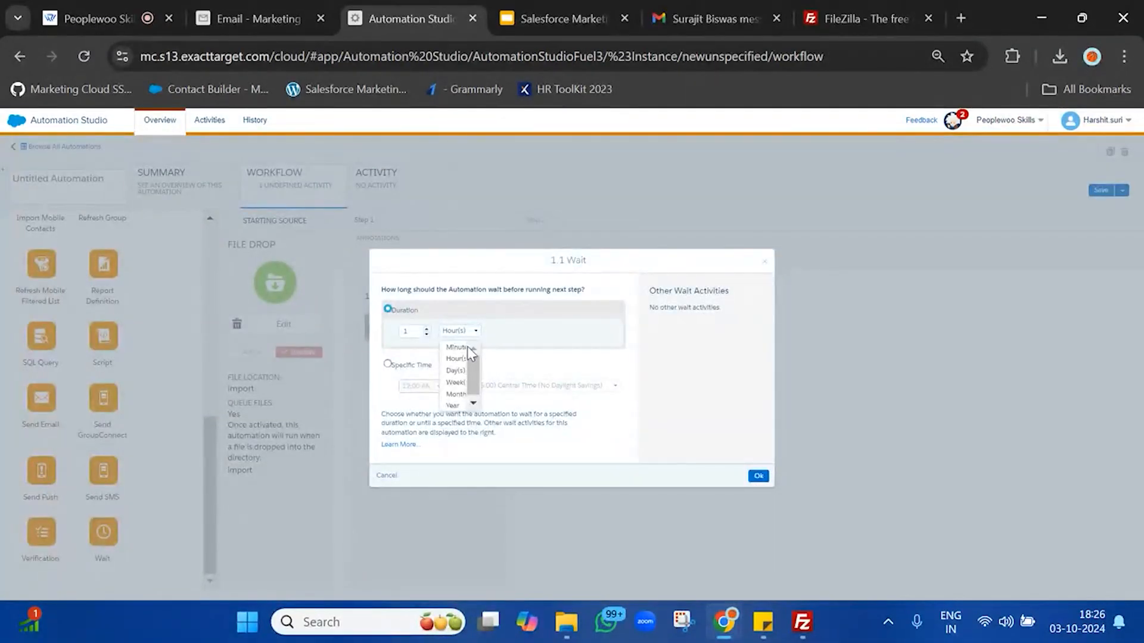
left_click(466, 346)
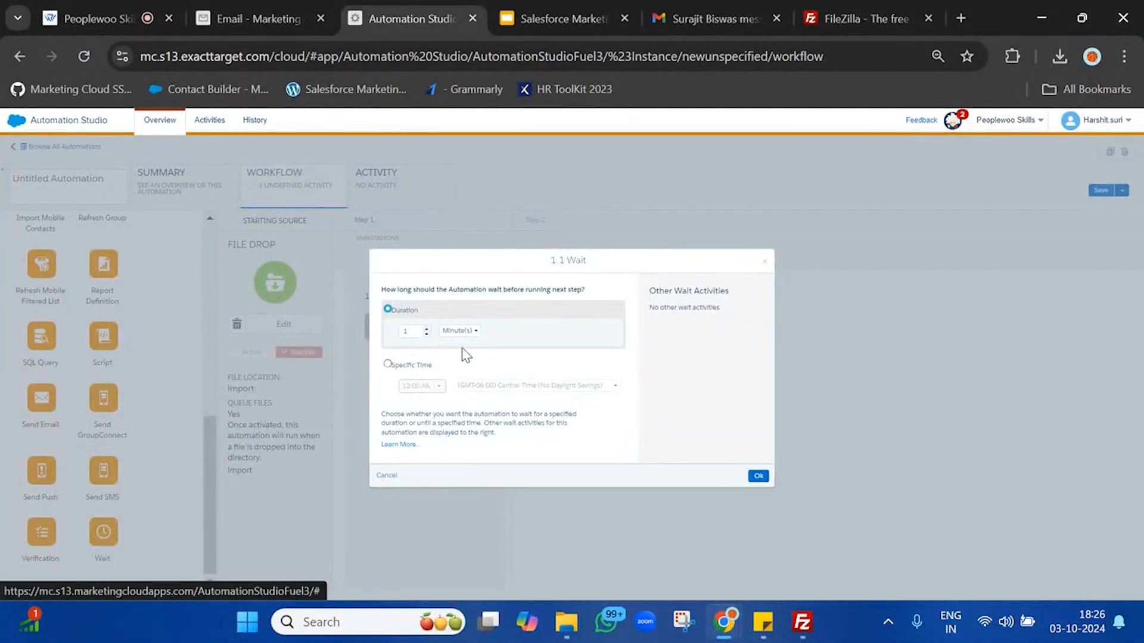
left_click(757, 477)
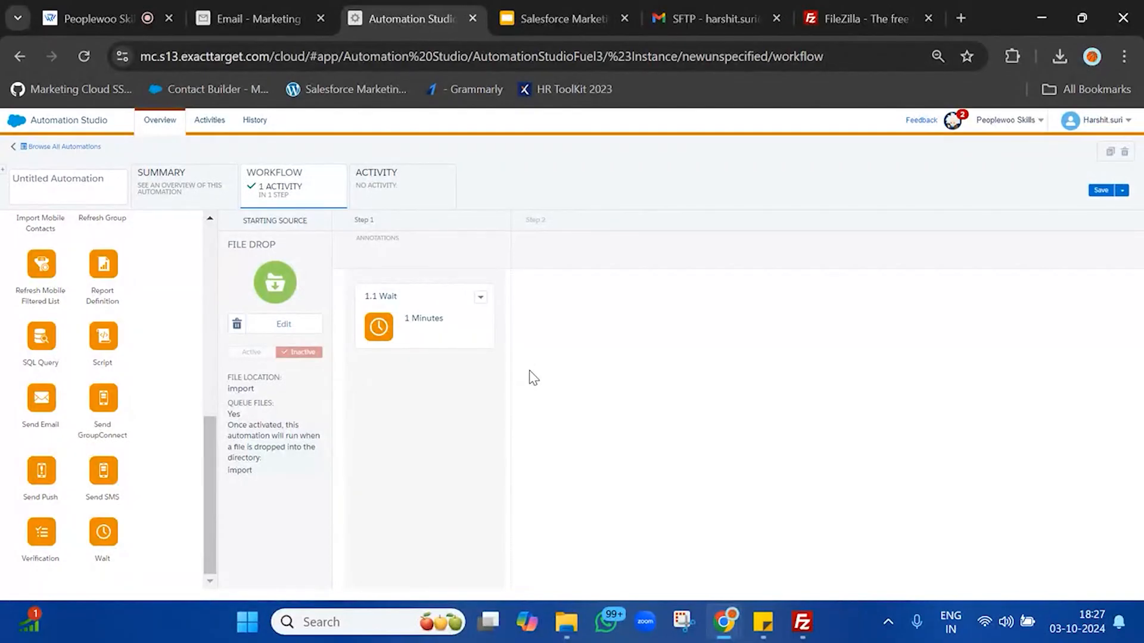
left_click(29, 177)
Step: Name the automation 'NewBatchFileDropAutomation' and save it
type("NewBatch")
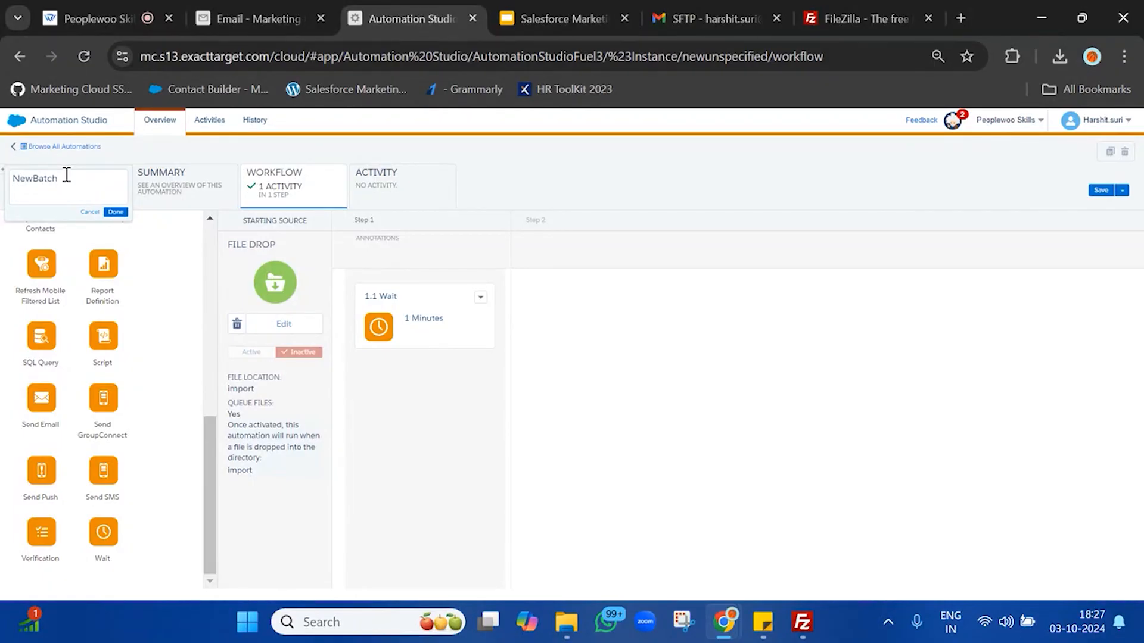
type("FileDro")
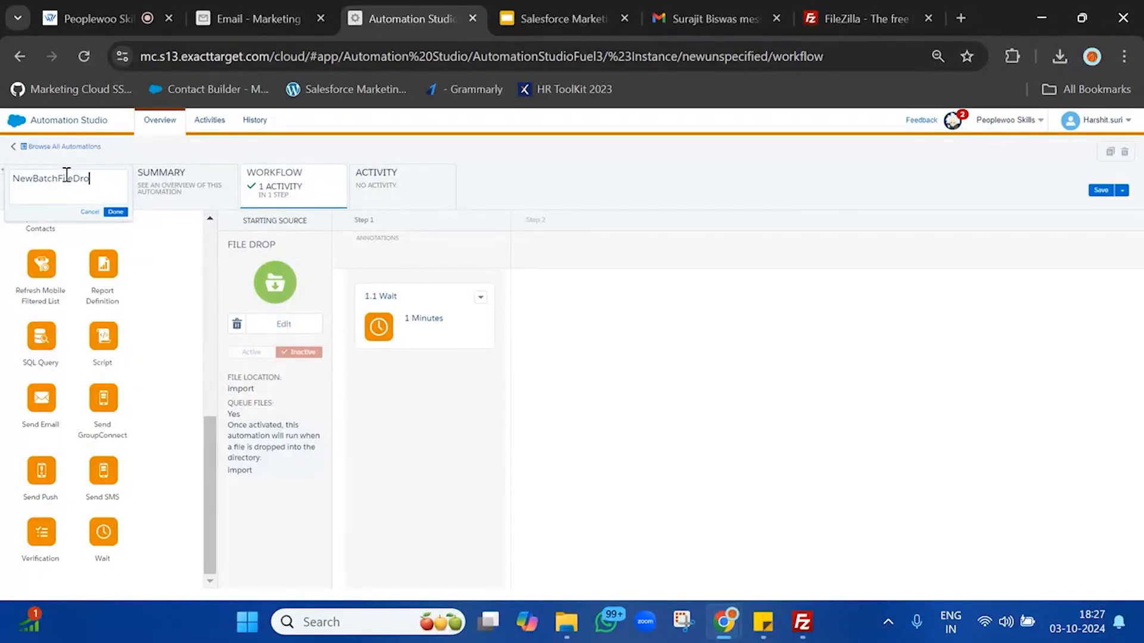
type("pAutomation")
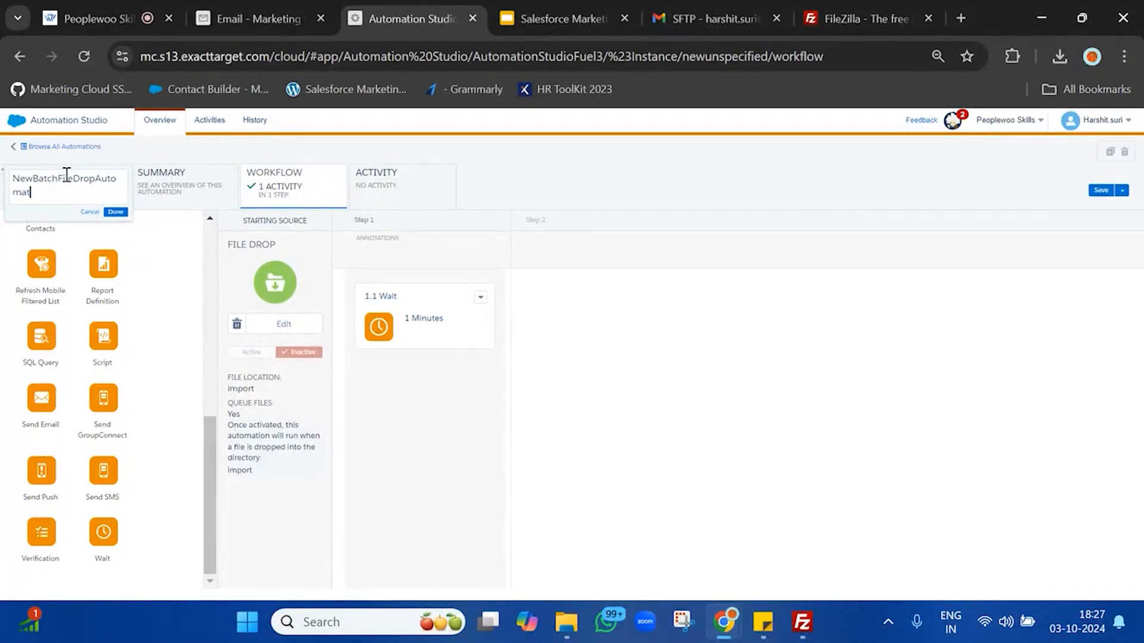
left_click(116, 213)
left_click(1101, 191)
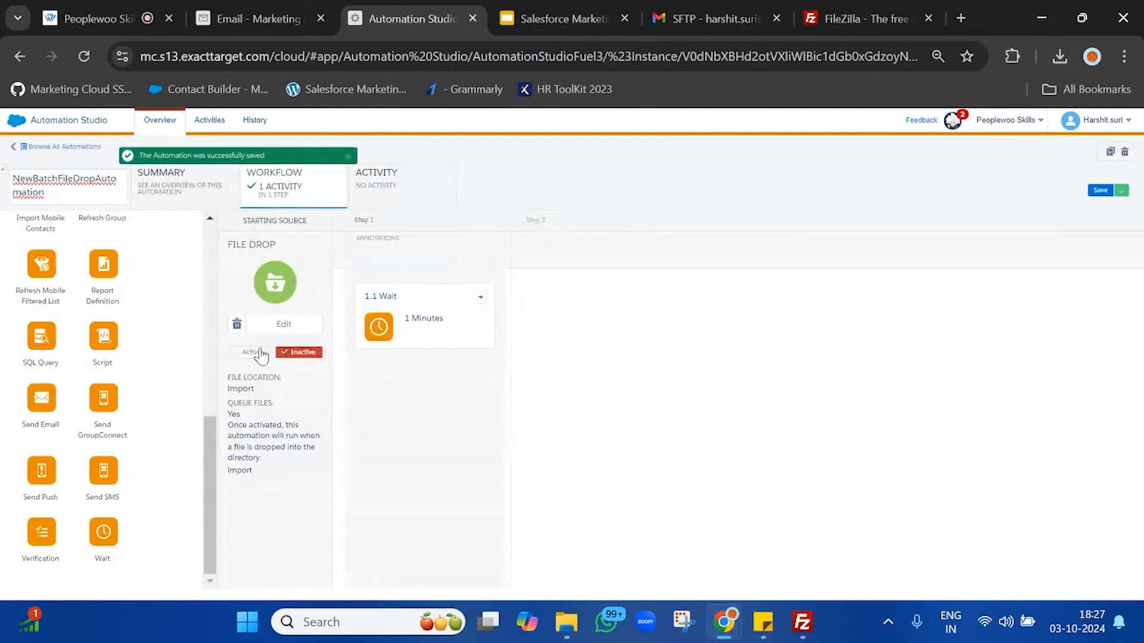
Step: Activate the File Drop starting source immediately
left_click(250, 355)
left_click(658, 266)
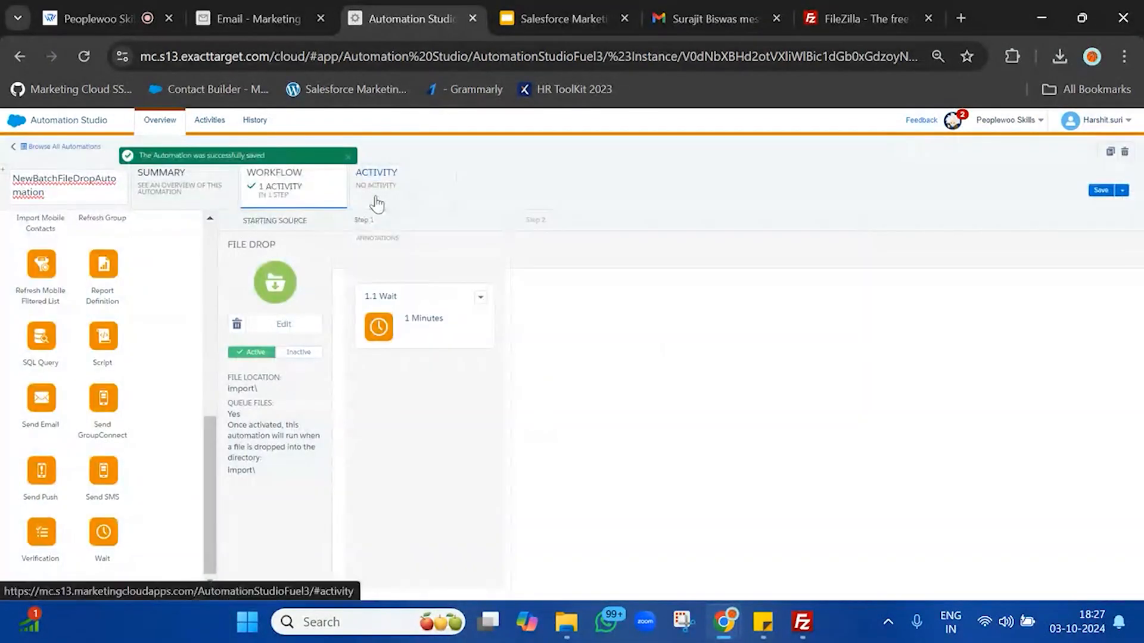
left_click(373, 204)
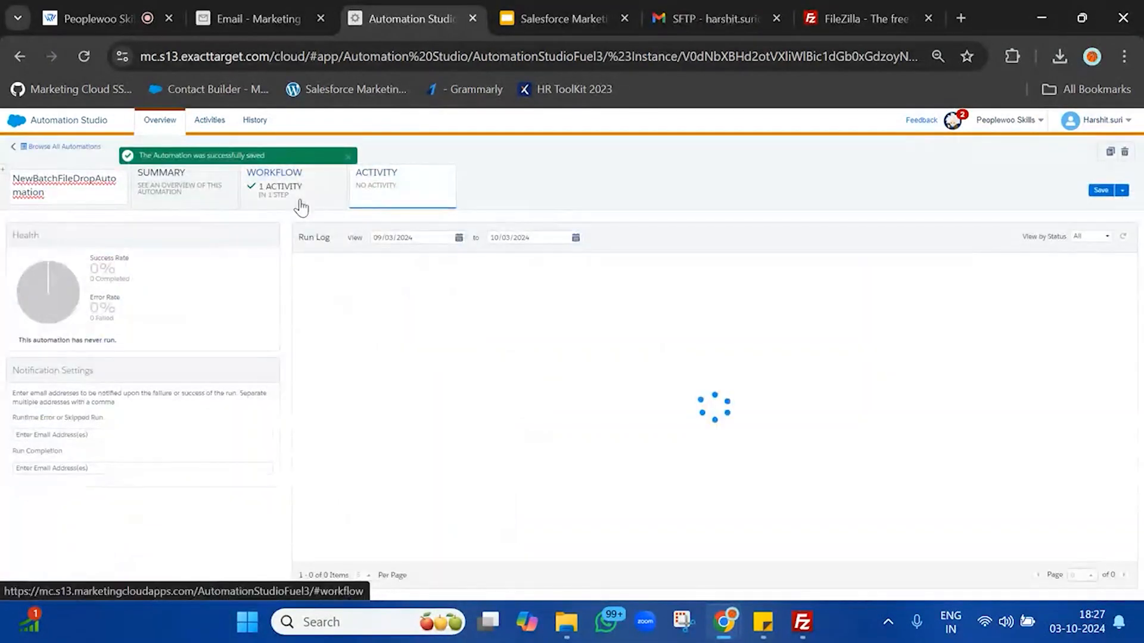
left_click(300, 206)
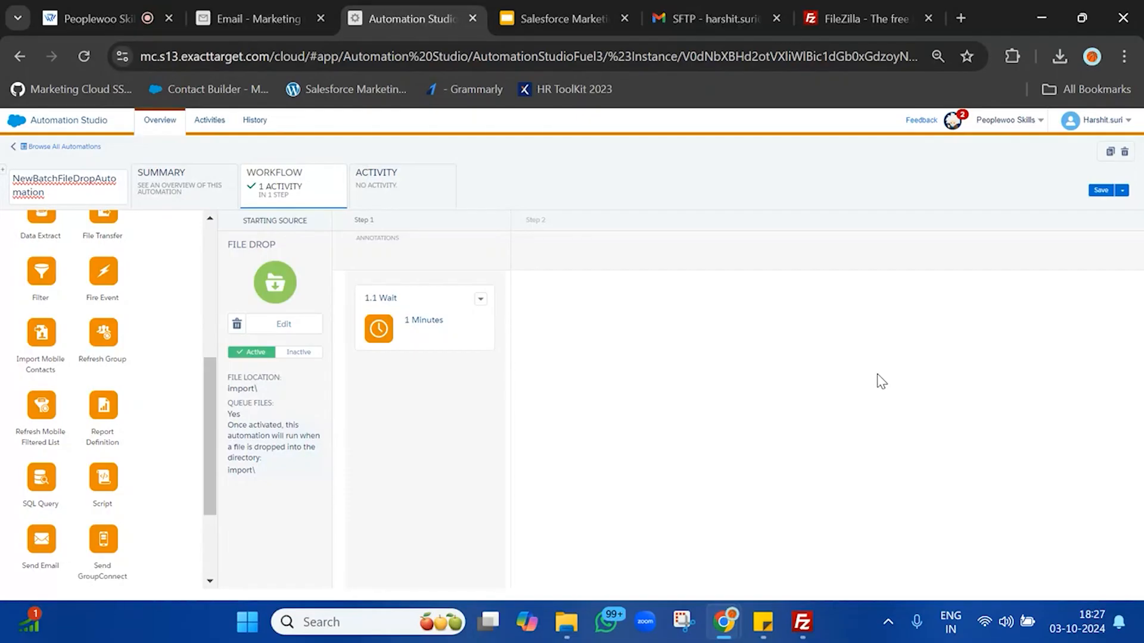
Step: Upload NewBatchSubscriberProfile20241003 from Downloads to FileZilla's remote /Import folder
left_click(768, 554)
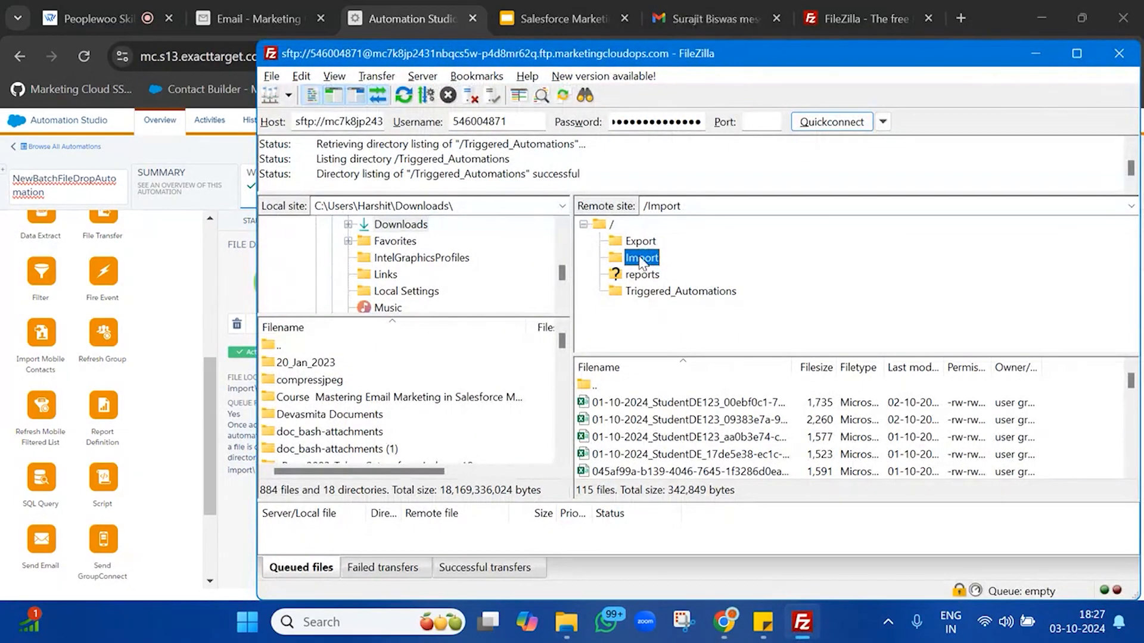
left_click(566, 621)
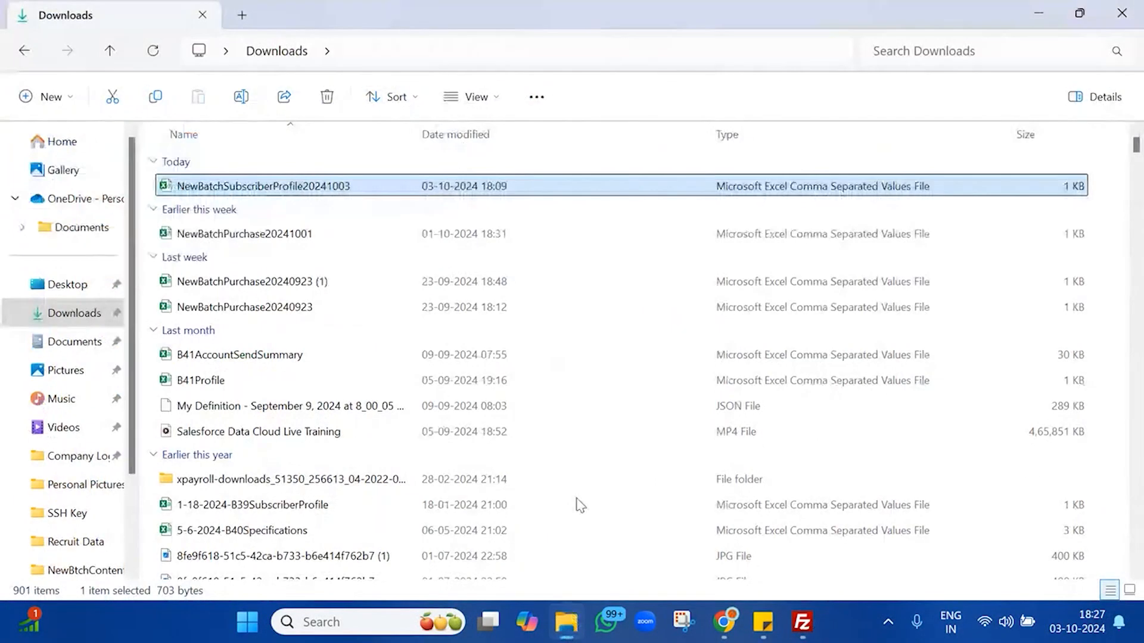
left_click(1072, 15)
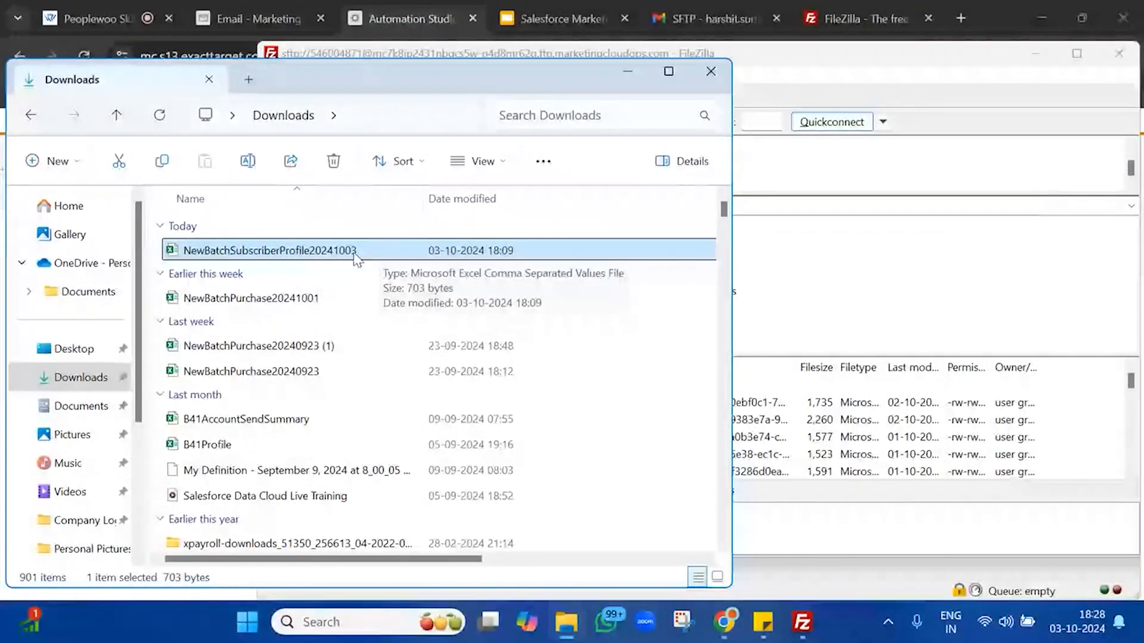
left_click_drag(356, 257, 866, 438)
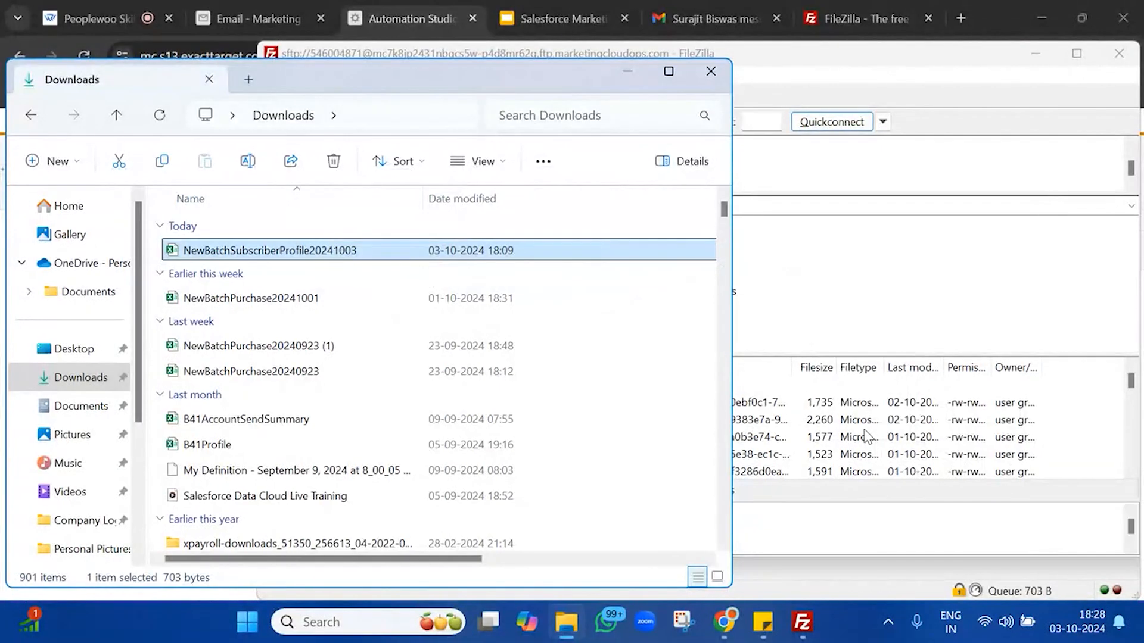
left_click(628, 71)
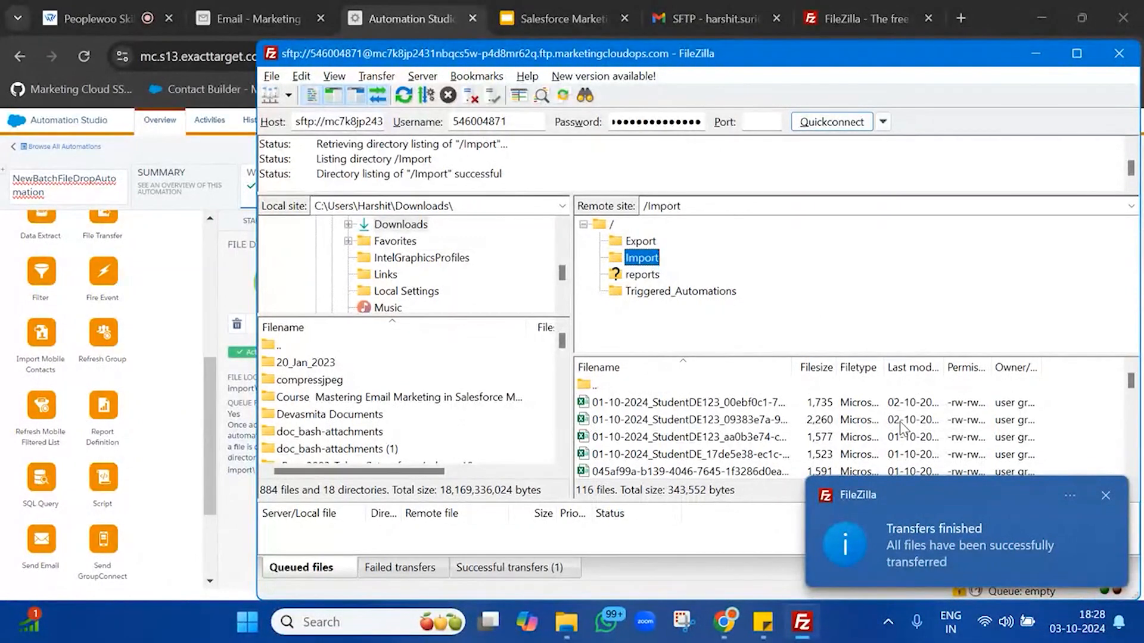
Step: Verify in FileZilla that the file listing in the remote Import folder succeeded
left_click(900, 420)
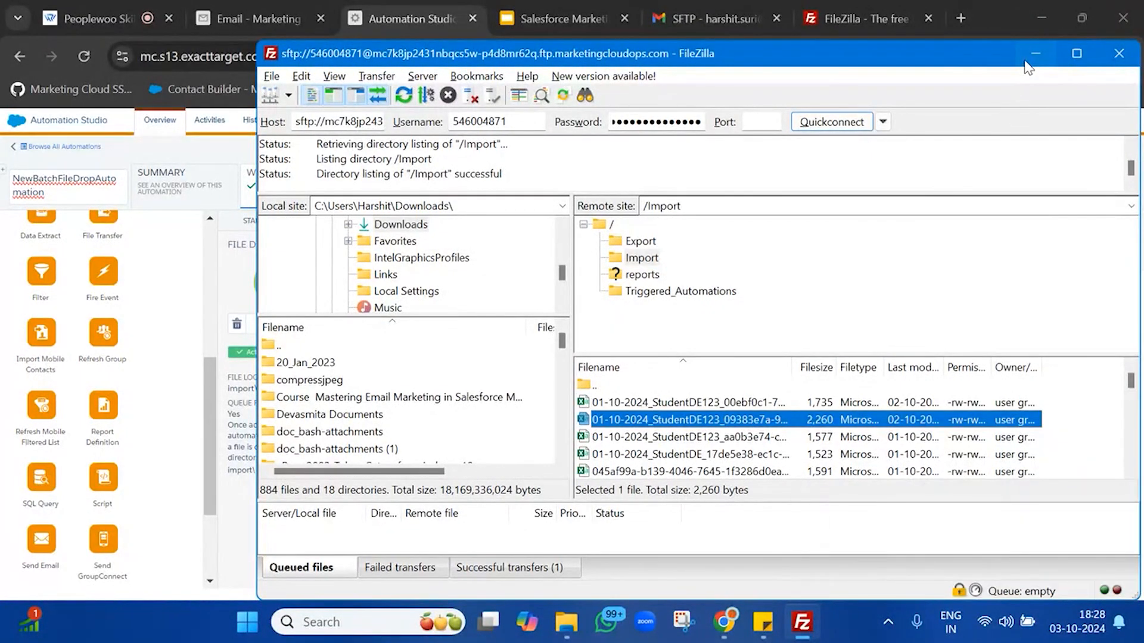
left_click(1034, 55)
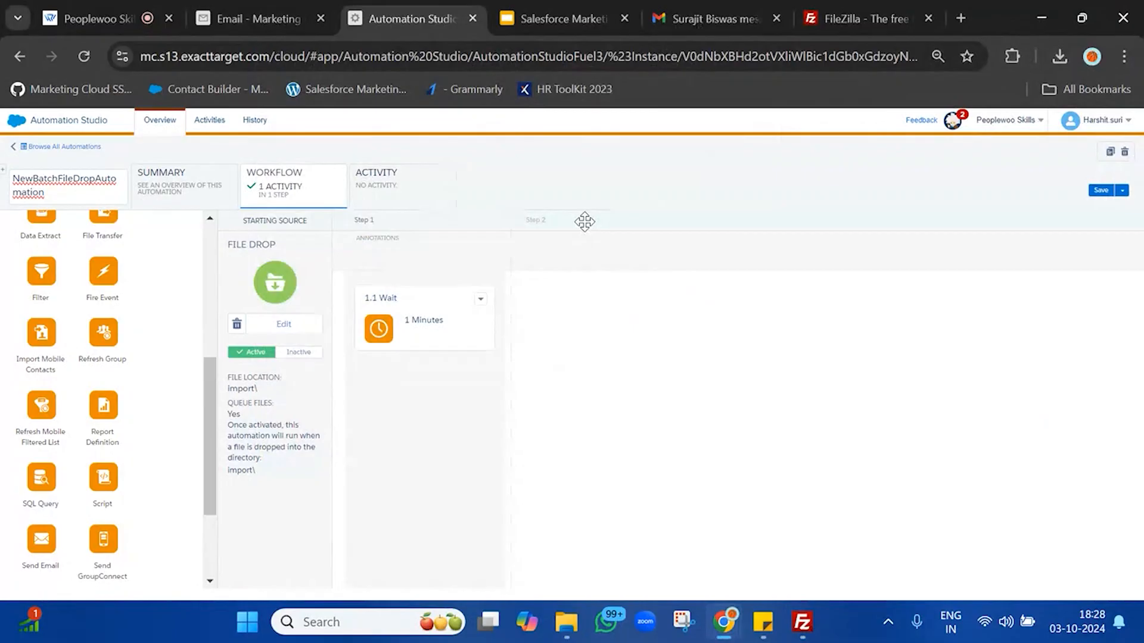
left_click(803, 622)
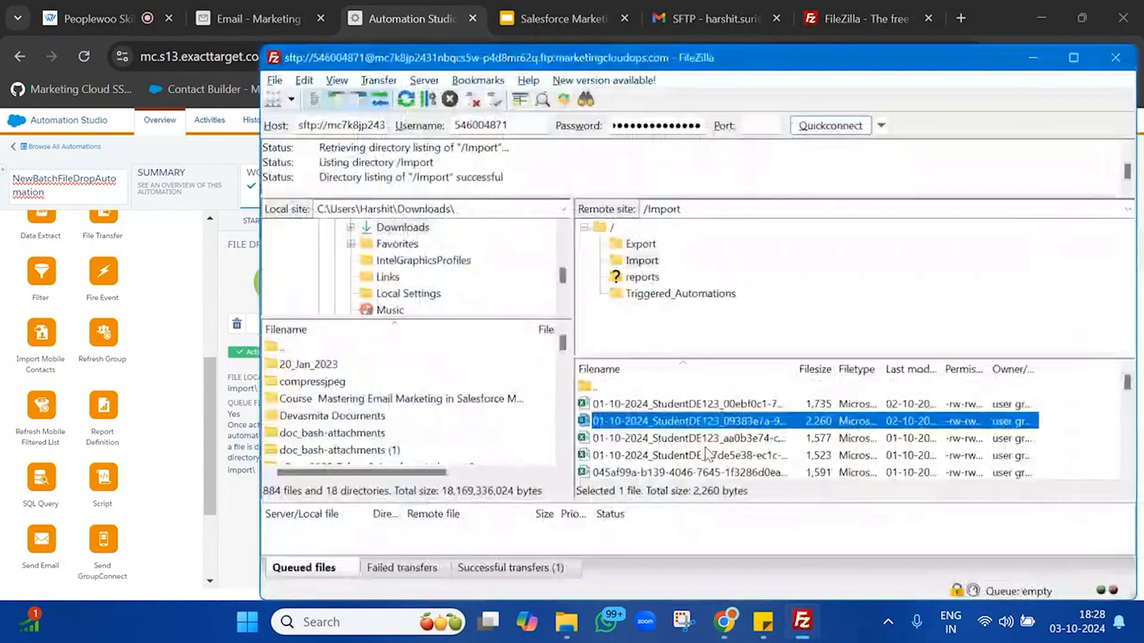
left_click(440, 176)
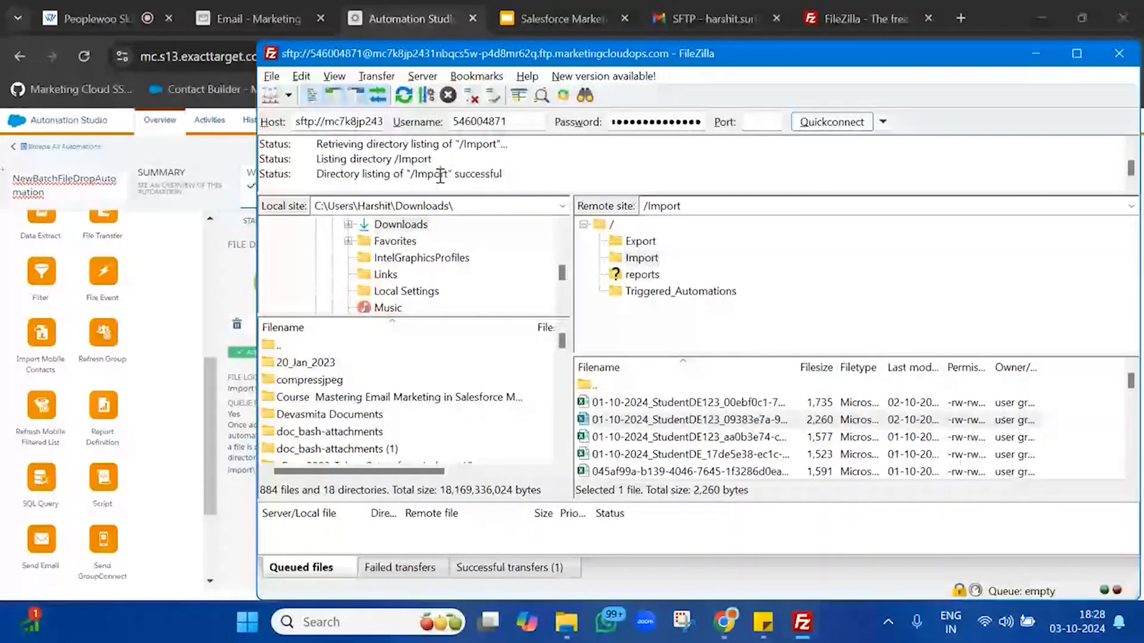
triple_click(440, 176)
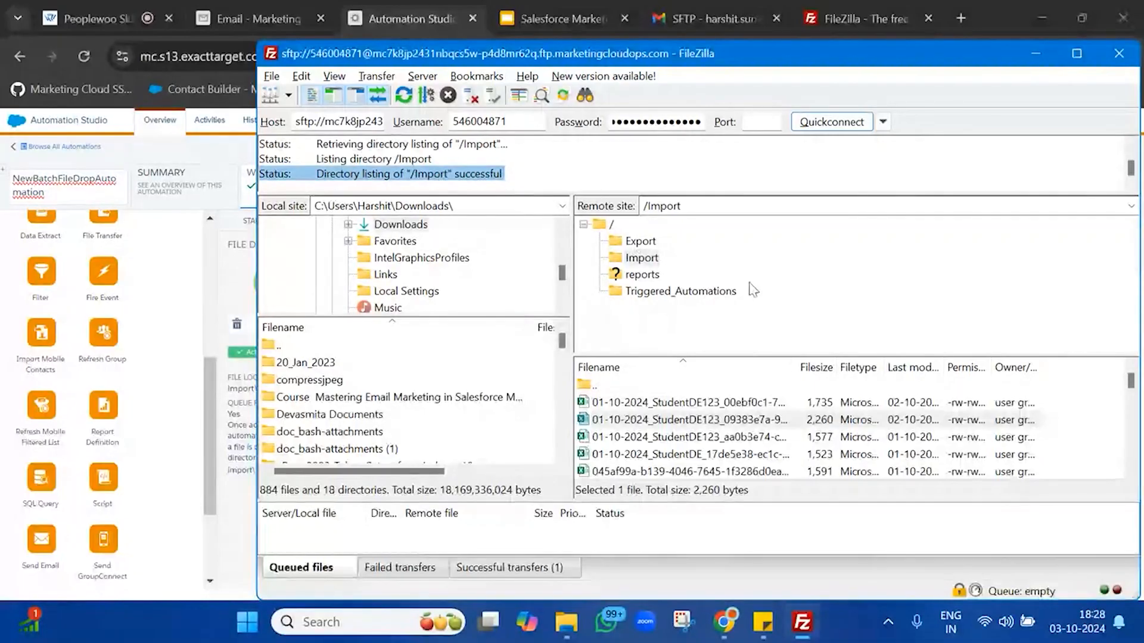
left_click(213, 156)
Step: Refresh the run log until the file-drop run shows Running, then return to the workflow
left_click(391, 198)
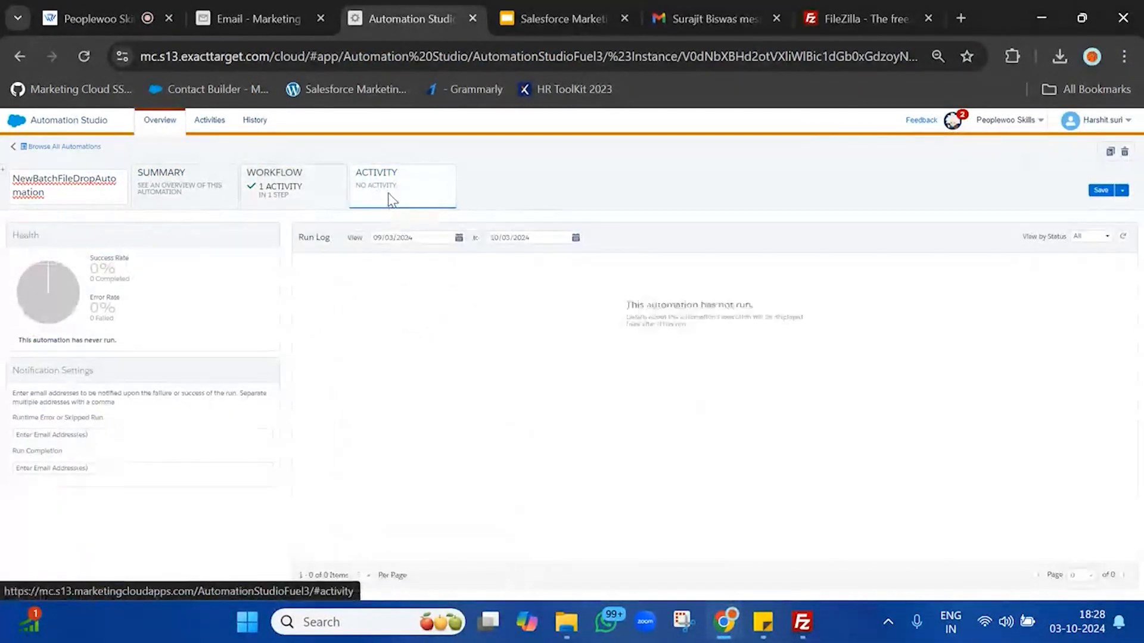
left_click(1119, 240)
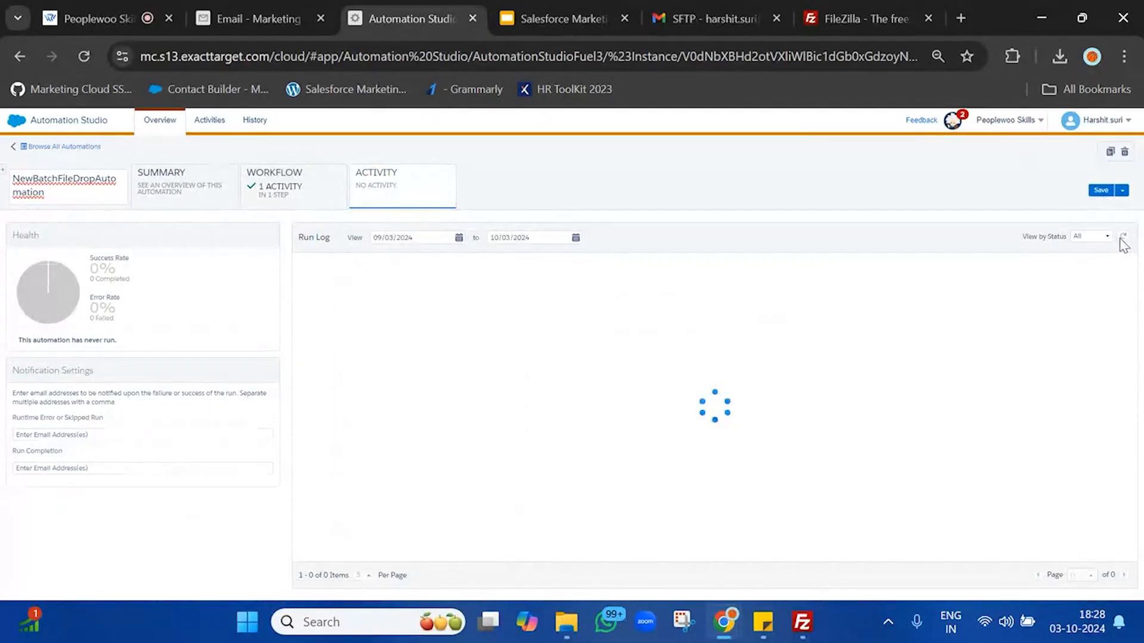
left_click(1121, 241)
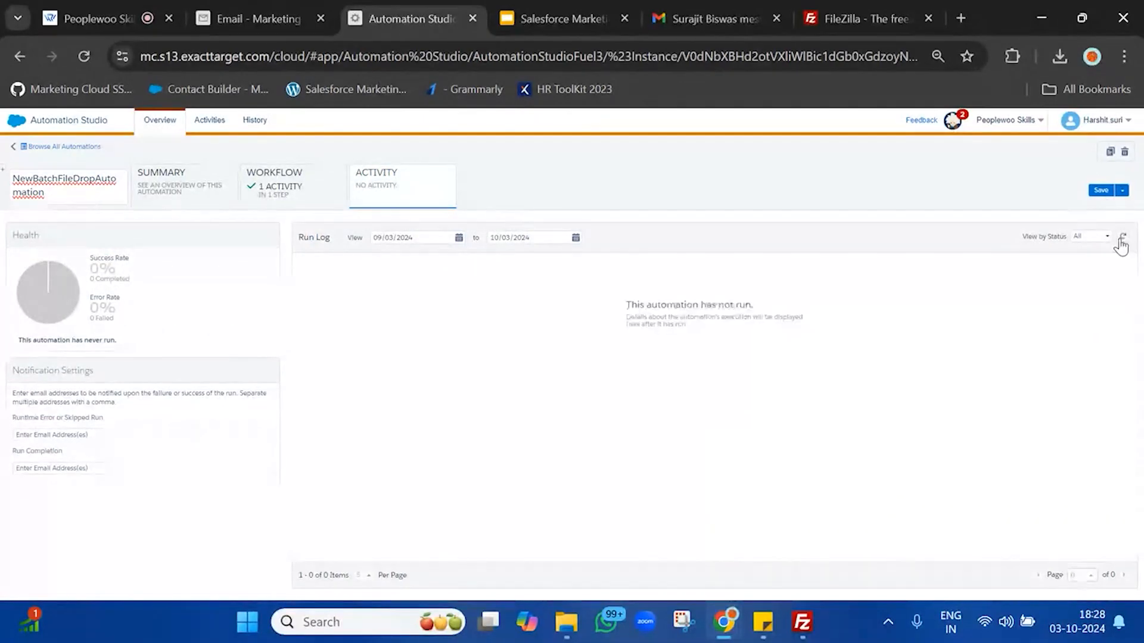
left_click(1121, 240)
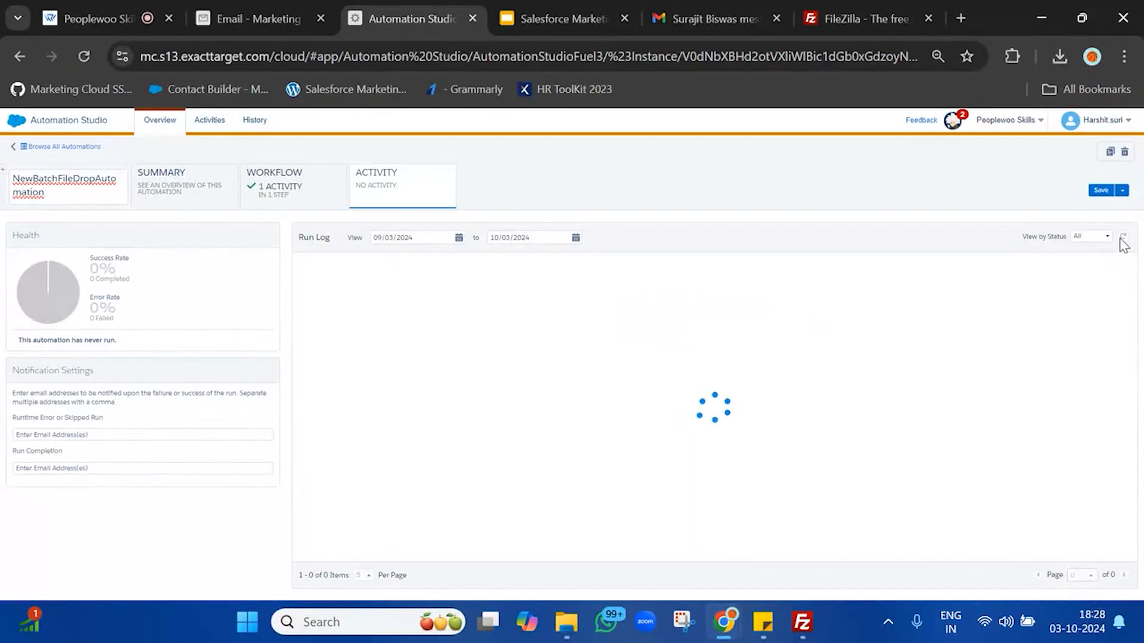
left_click(1121, 241)
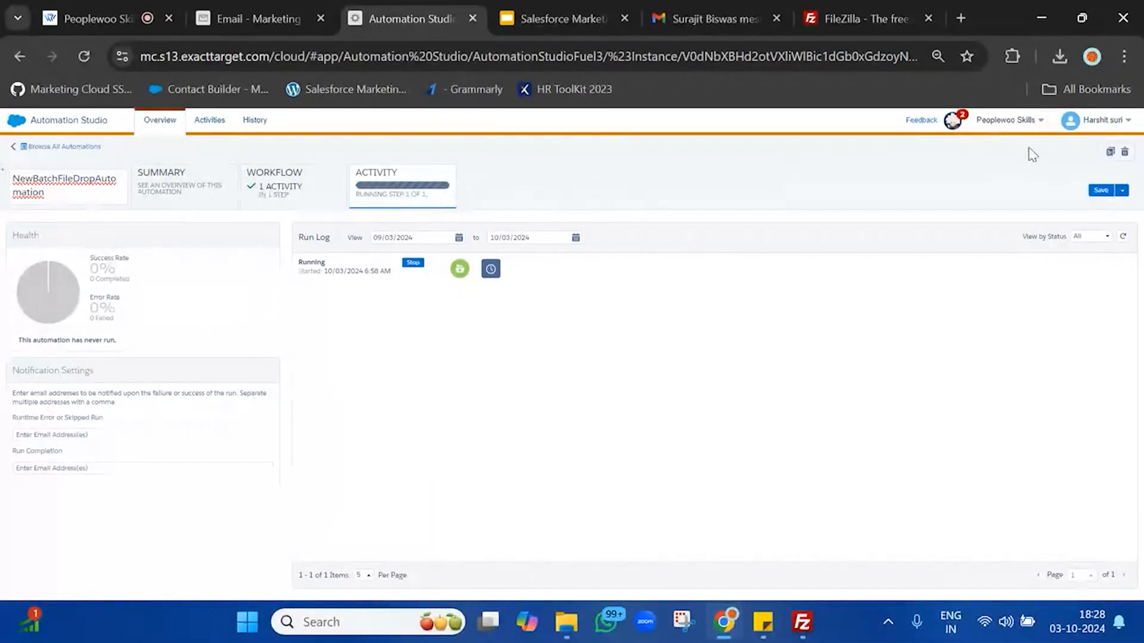
left_click(1124, 238)
left_click(1125, 240)
left_click(304, 203)
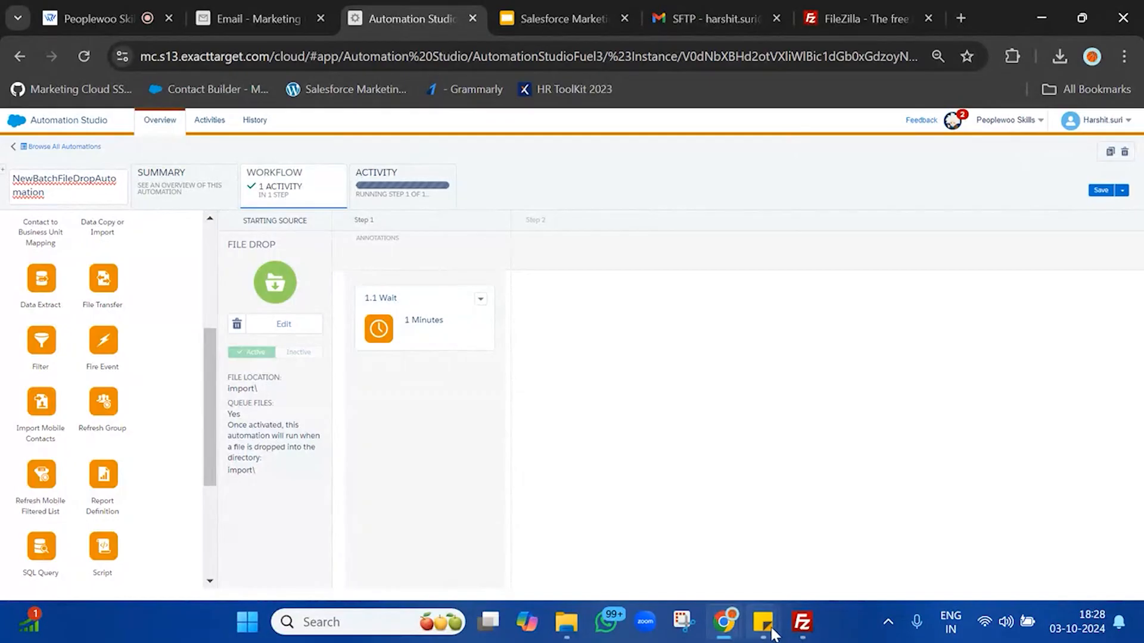
Step: Highlight 'Detect if a file is recieved' and 'Imports the File to the Data Extension' in the requirements note
mouse_move(765, 625)
left_click(841, 554)
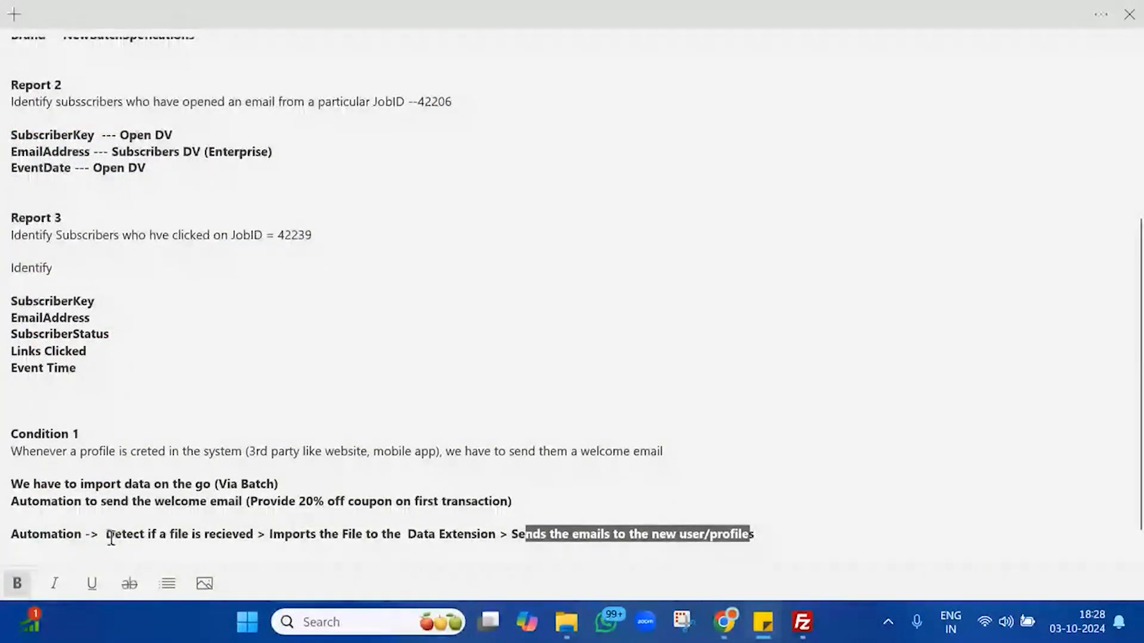
left_click_drag(110, 536, 263, 530)
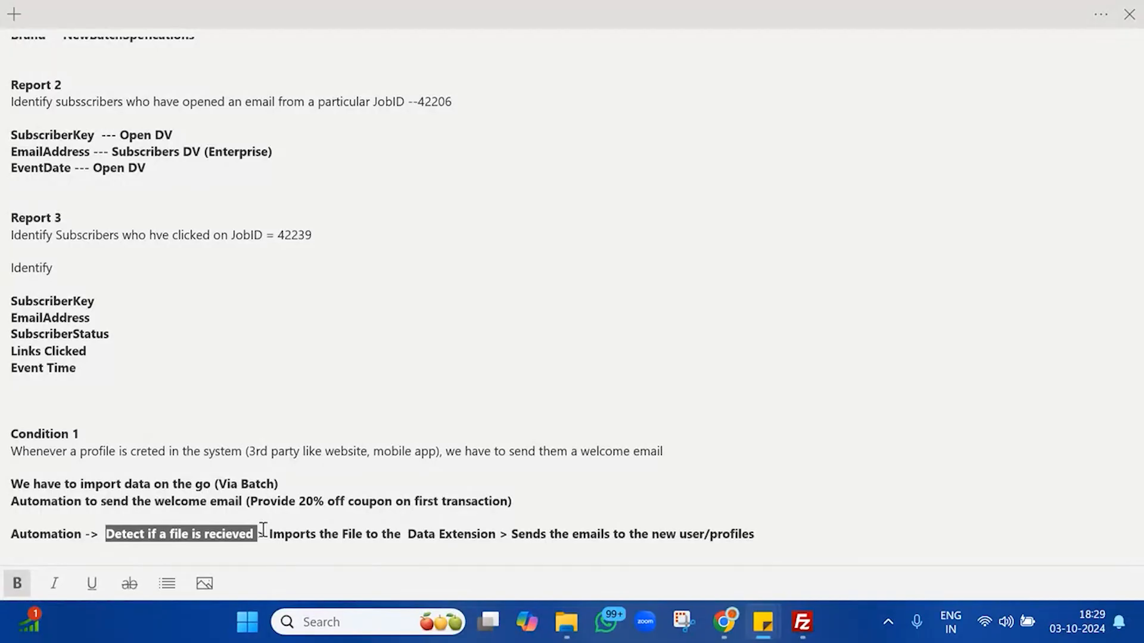
left_click_drag(269, 535, 496, 535)
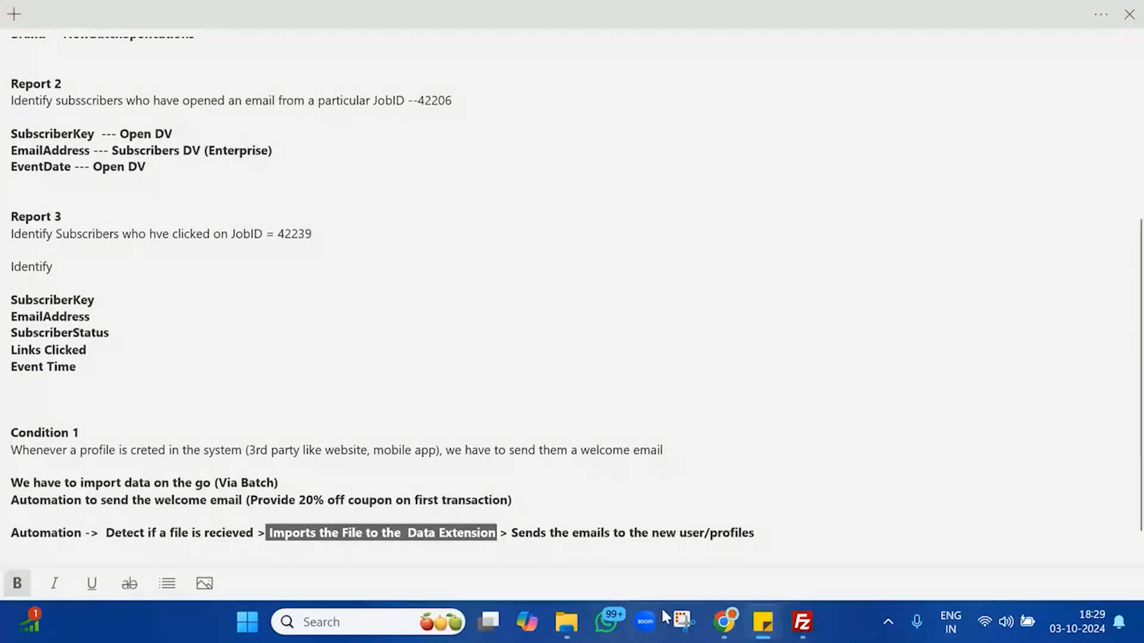
Step: Stop the running NewBatchFileDropAutomation from its Activity view
mouse_move(725, 630)
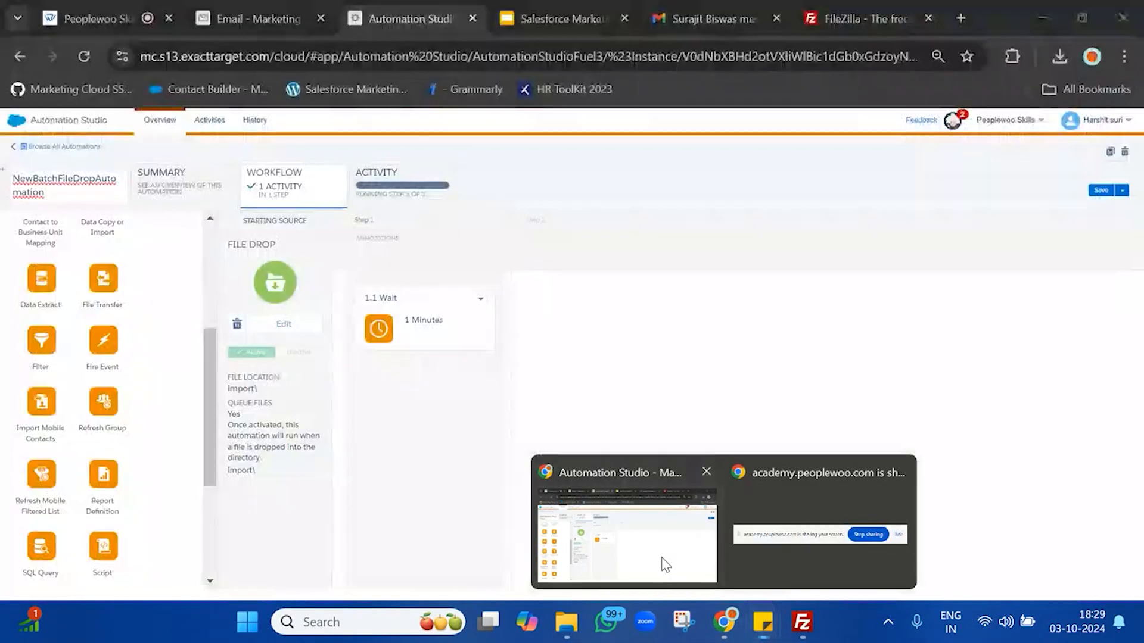
left_click(614, 524)
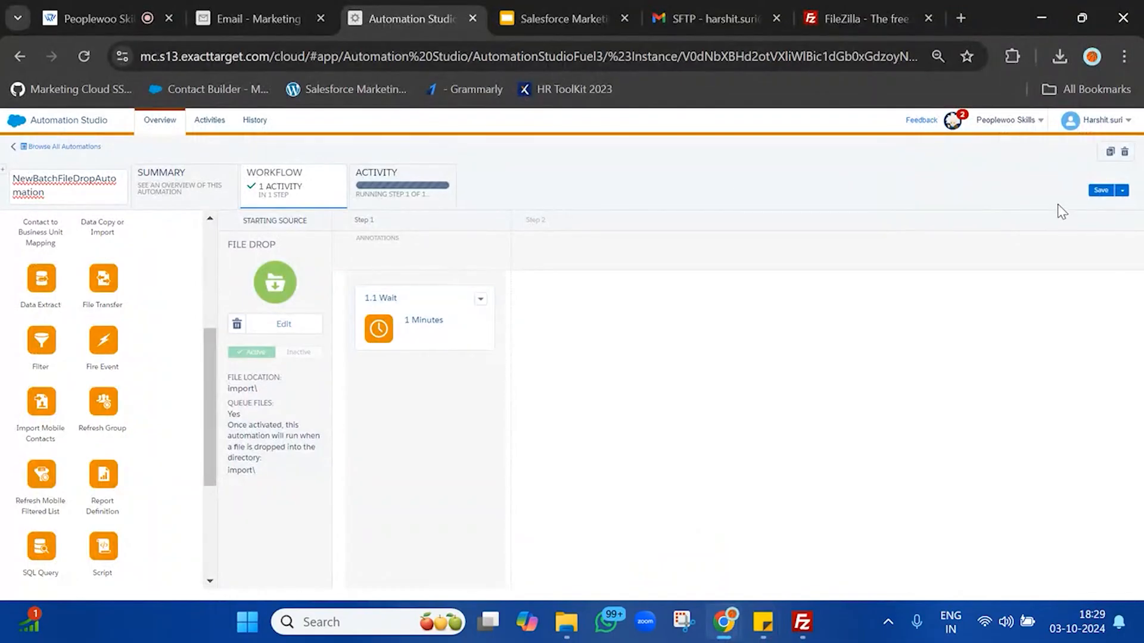
left_click(411, 174)
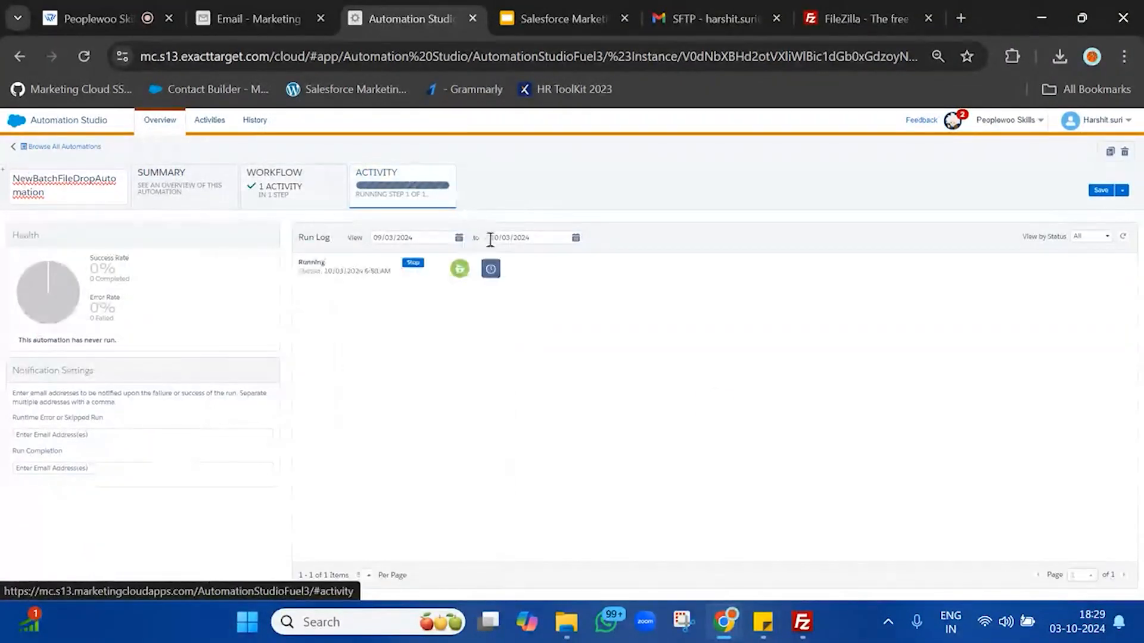
left_click(412, 263)
left_click(448, 242)
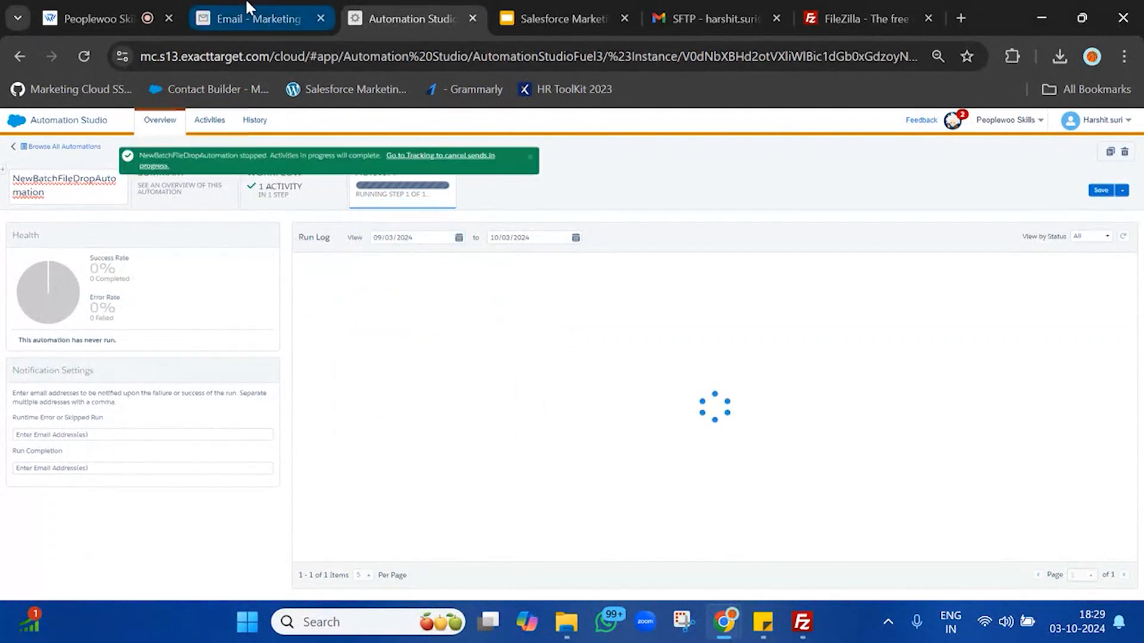
Step: Check NewBatchSubscriberProfile for imported rows, then return to the automation's workflow
left_click(253, 18)
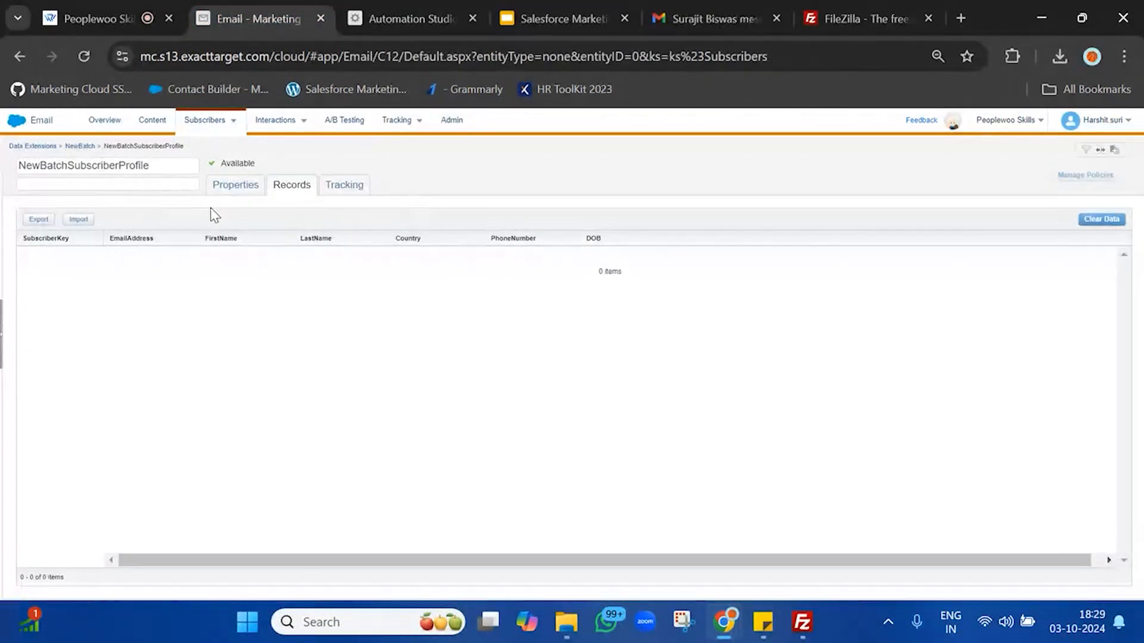
left_click(433, 15)
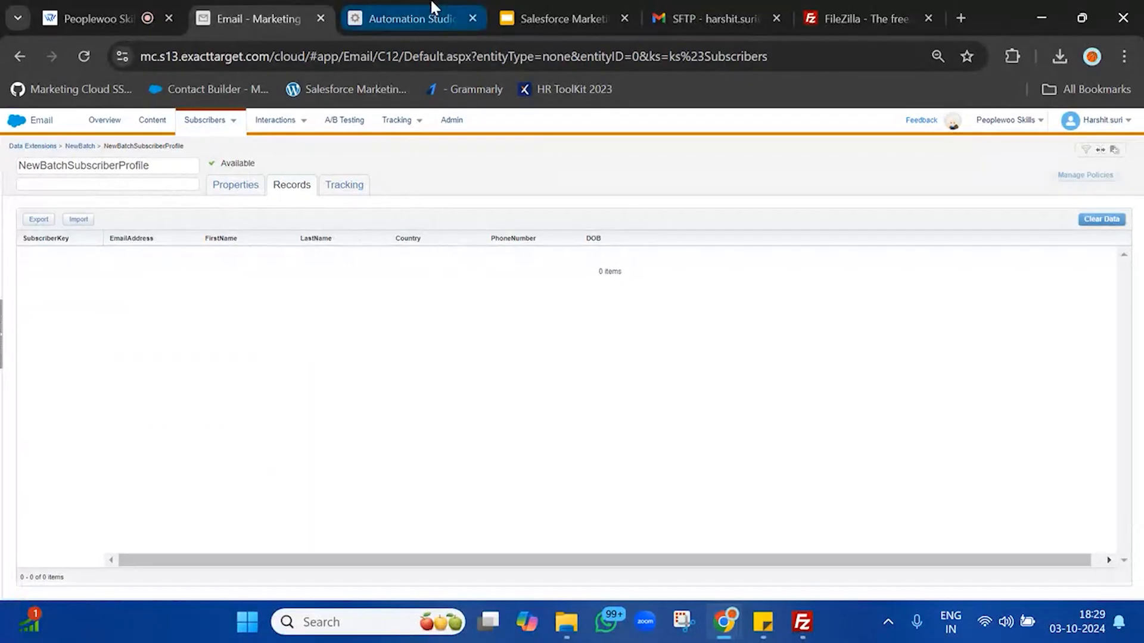
left_click(280, 188)
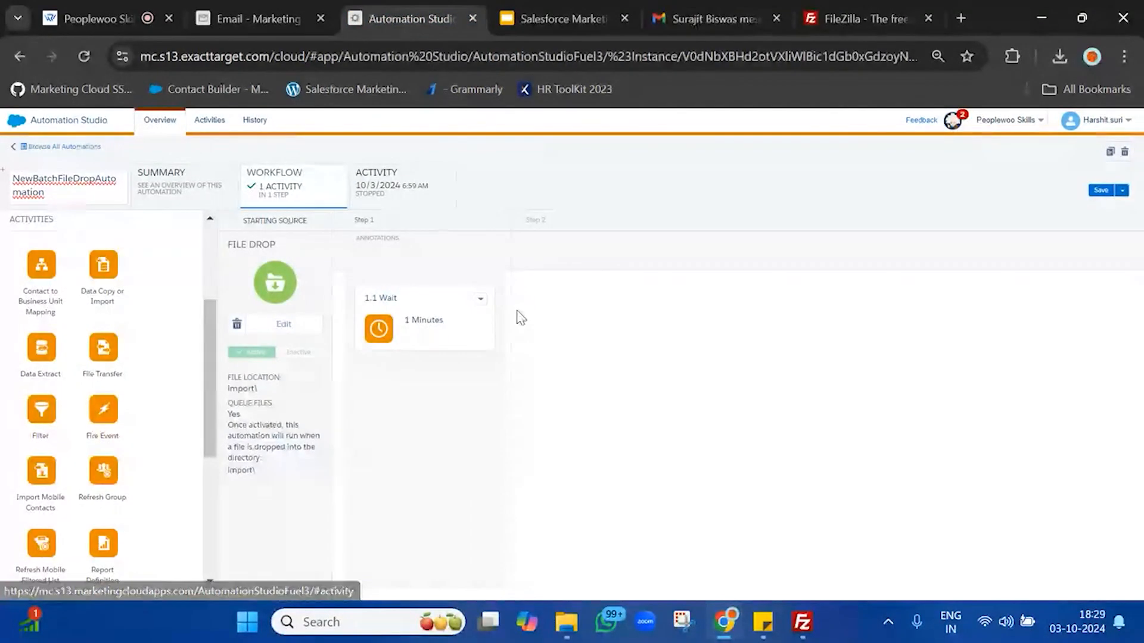
Step: Delete the 1-minute wait step and confirm deactivating the file drop for editing
left_click(480, 304)
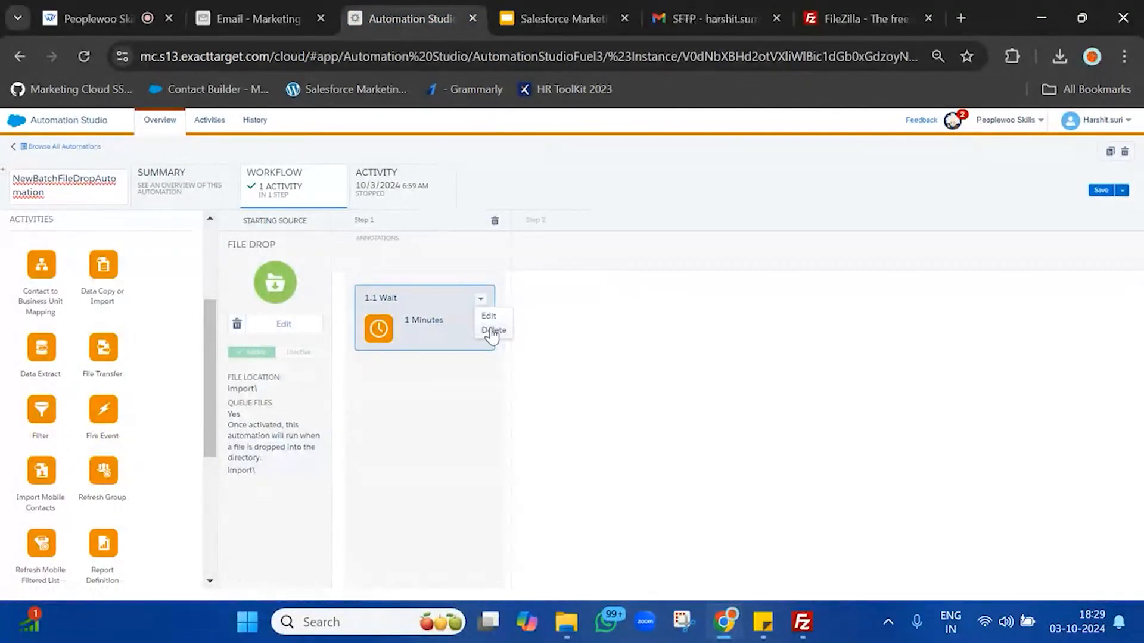
left_click(492, 328)
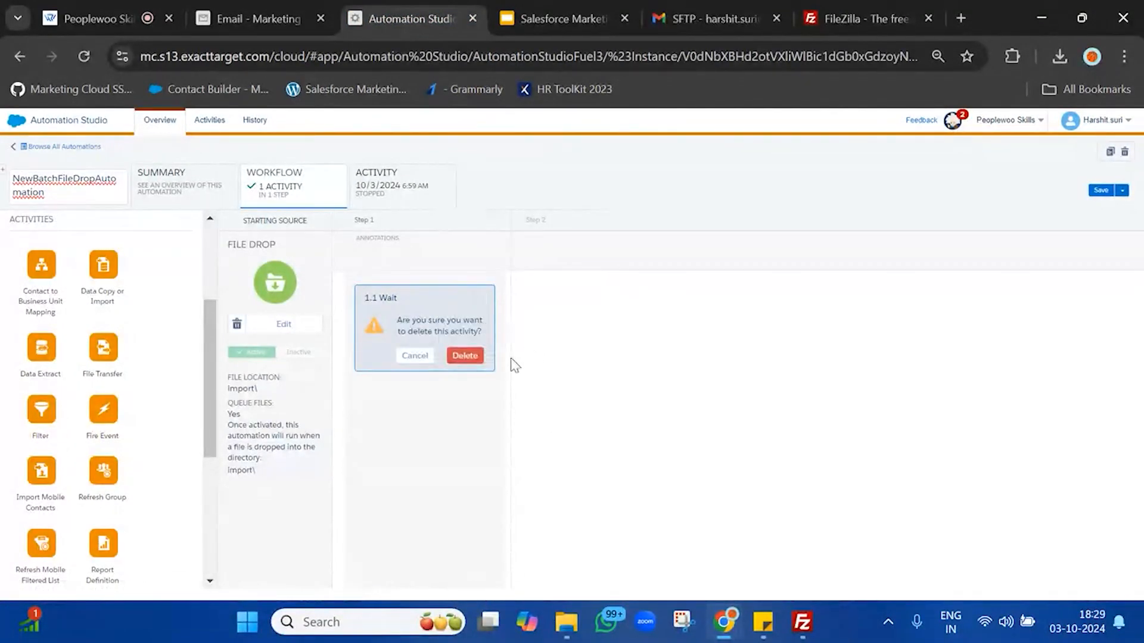
left_click(453, 356)
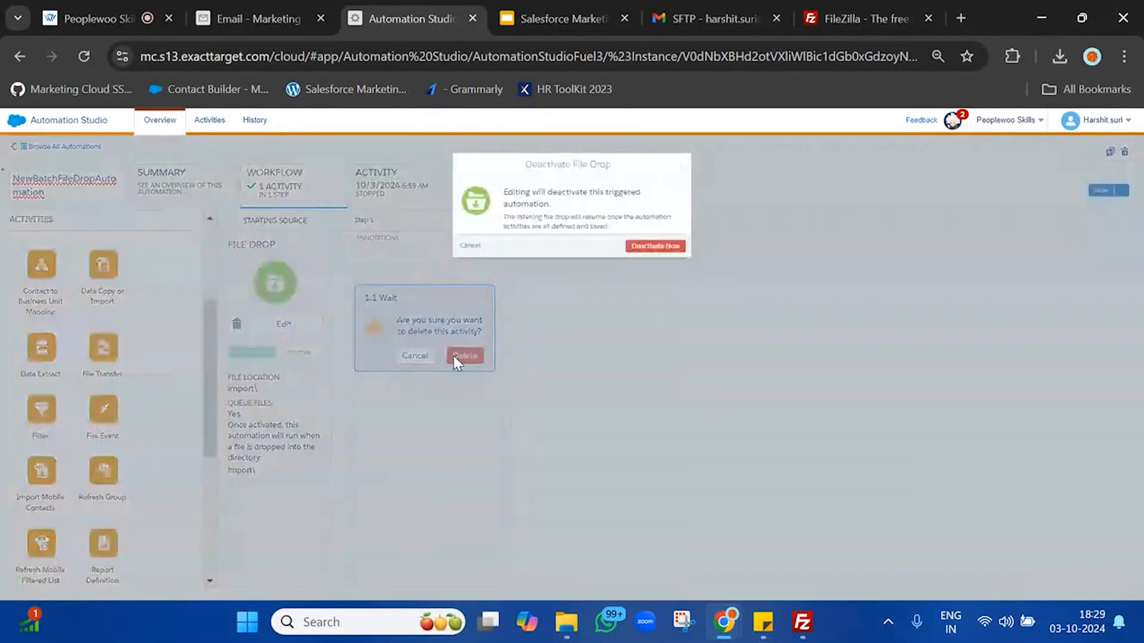
left_click(670, 246)
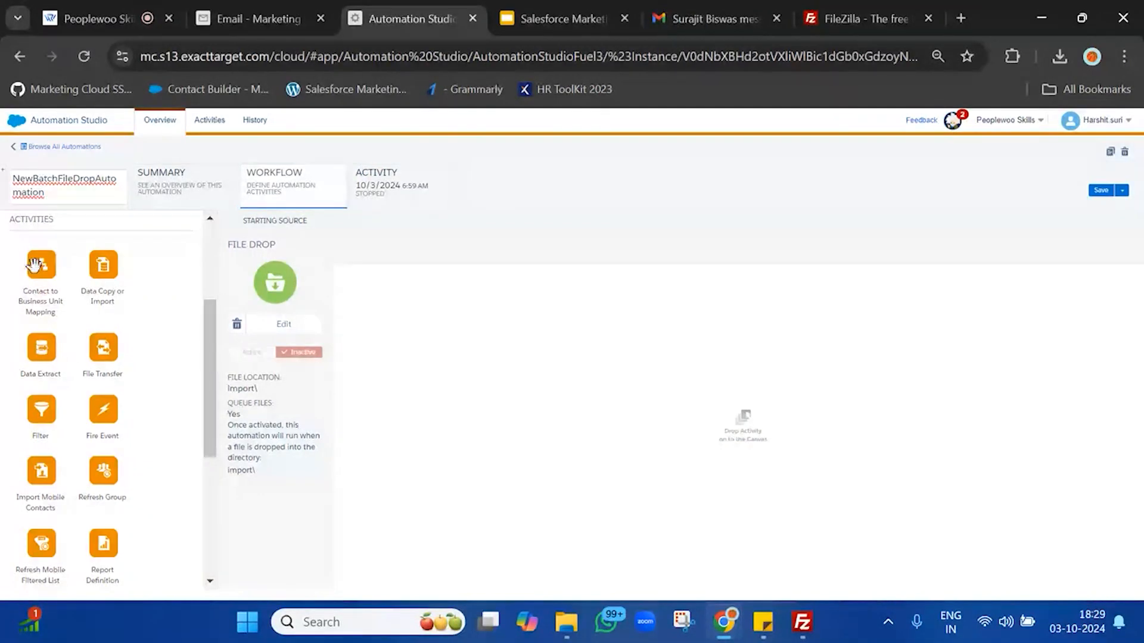
Step: Drag a Data Copy or Import activity into step 1 and bring up its definition chooser
scroll(45, 411, "down", 2)
scroll(47, 411, "down", 2)
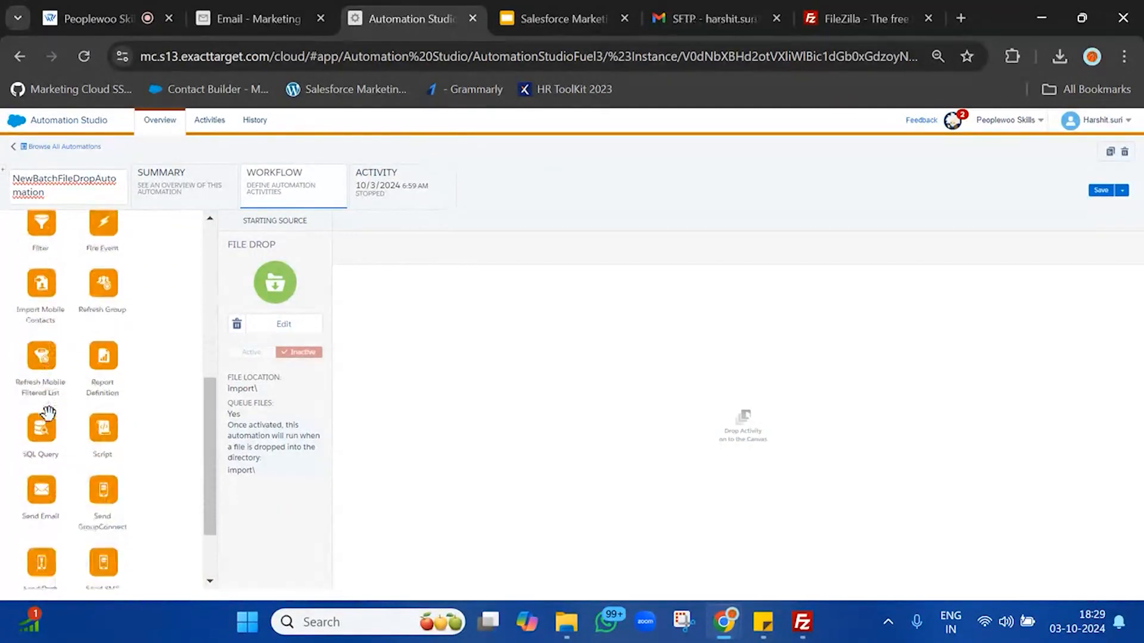
scroll(48, 411, "up", 3)
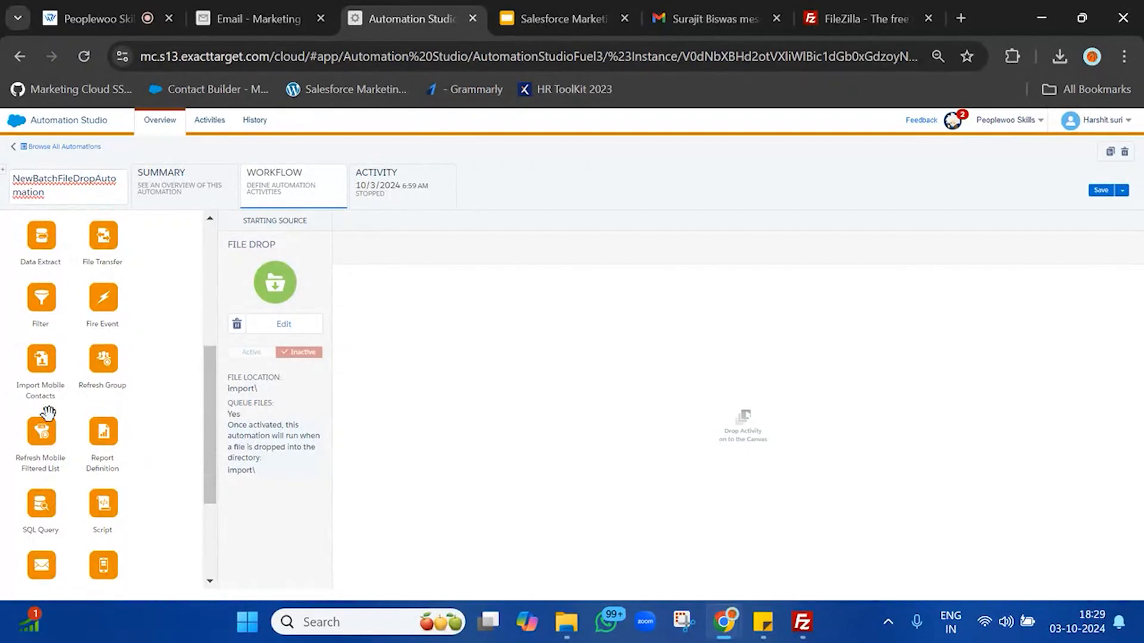
scroll(83, 353, "up", 2)
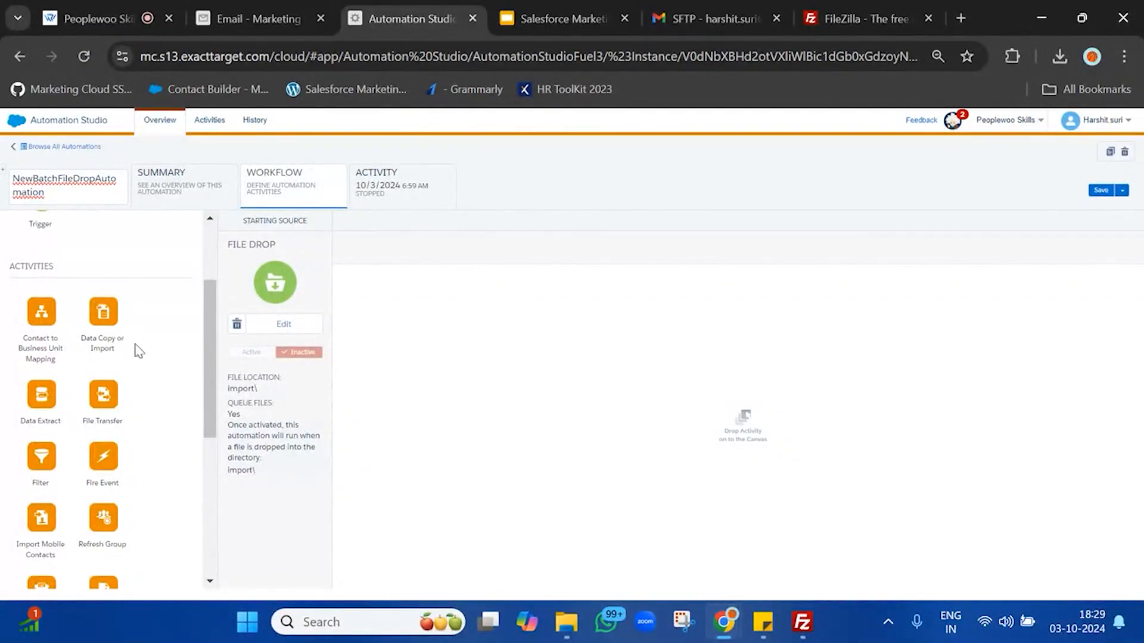
left_click_drag(100, 306, 467, 327)
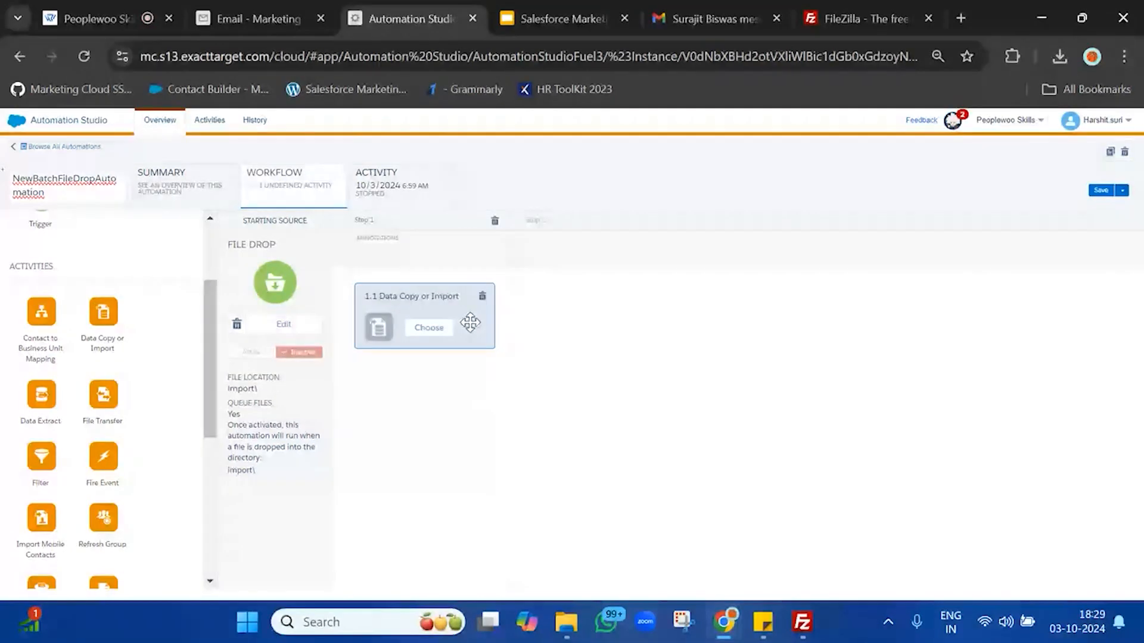
left_click(408, 327)
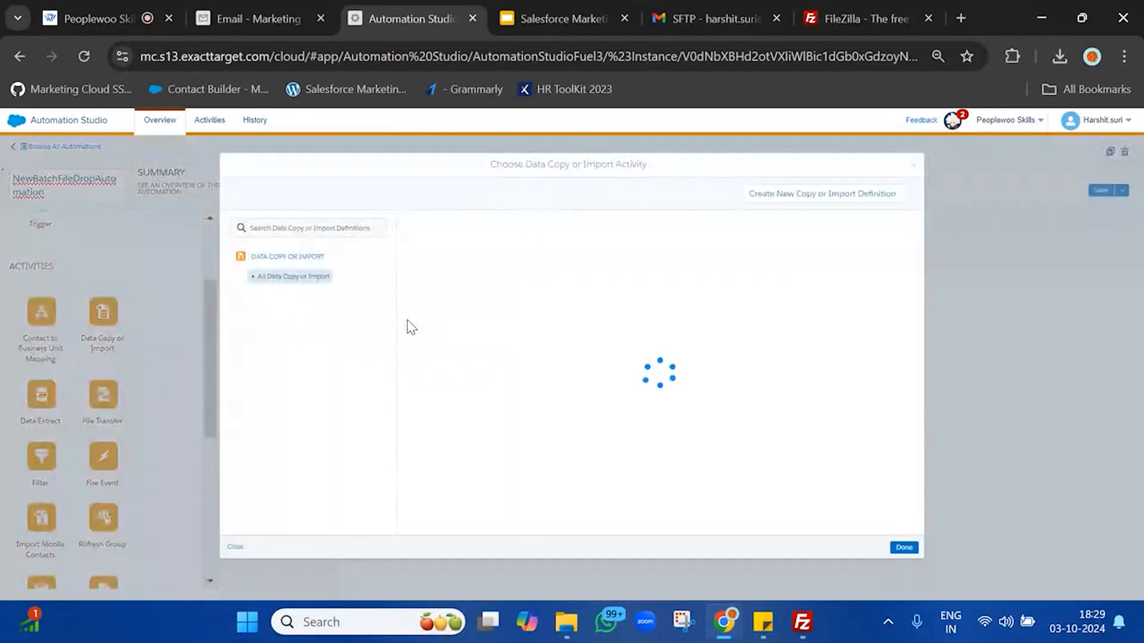
Step: Create a new copy or import definition named NewBatchImport
left_click(800, 203)
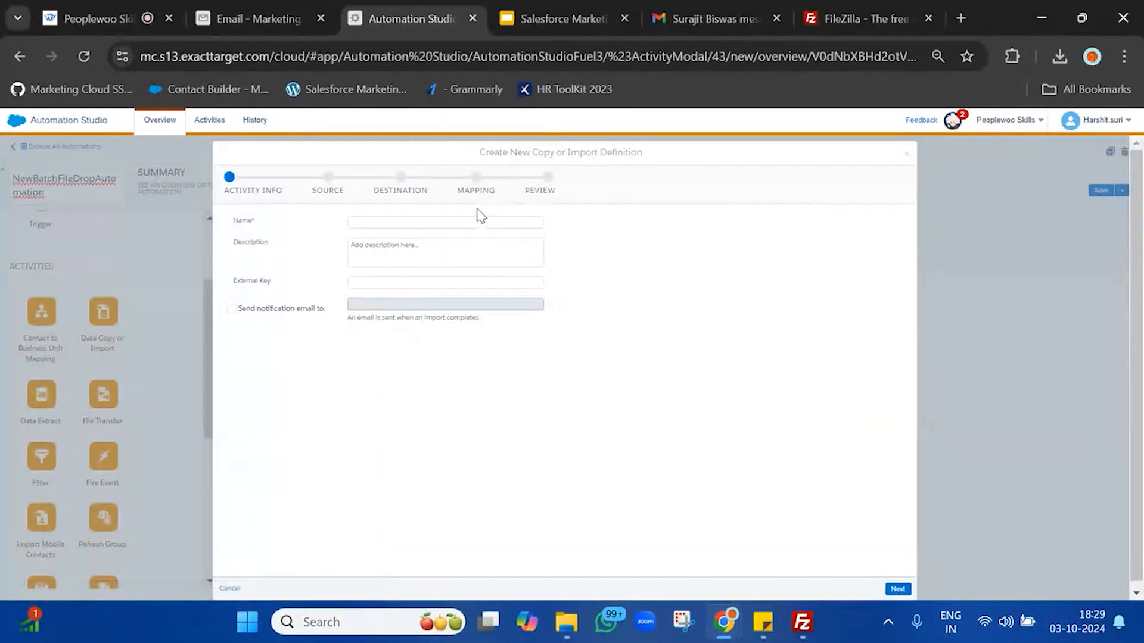
left_click(459, 222)
type("Ne")
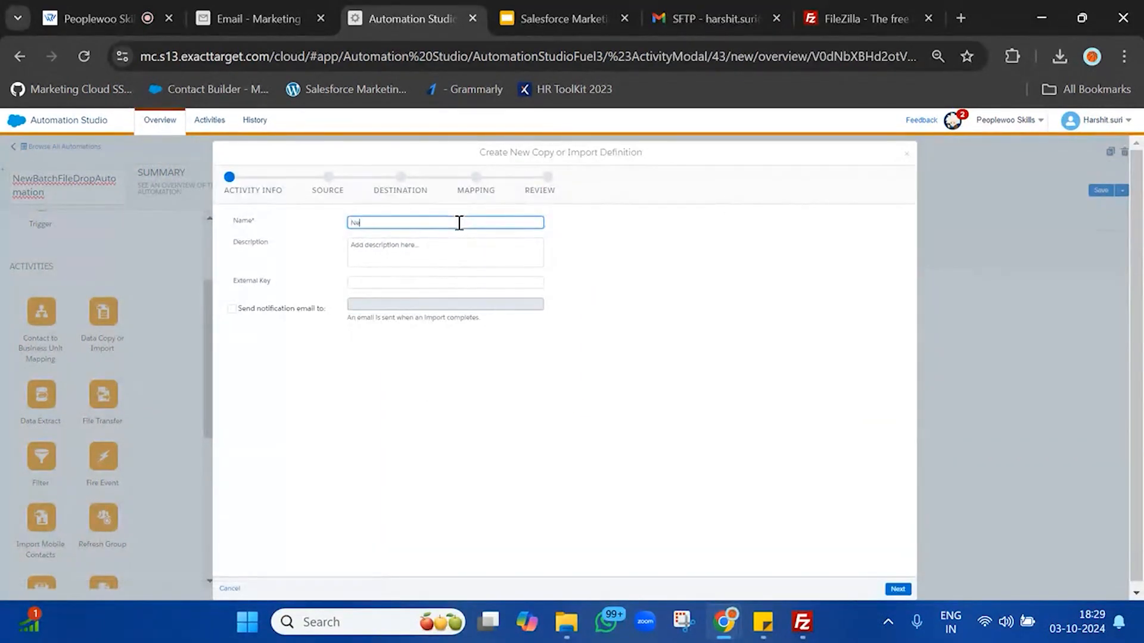
type("wBatchImport")
left_click(696, 371)
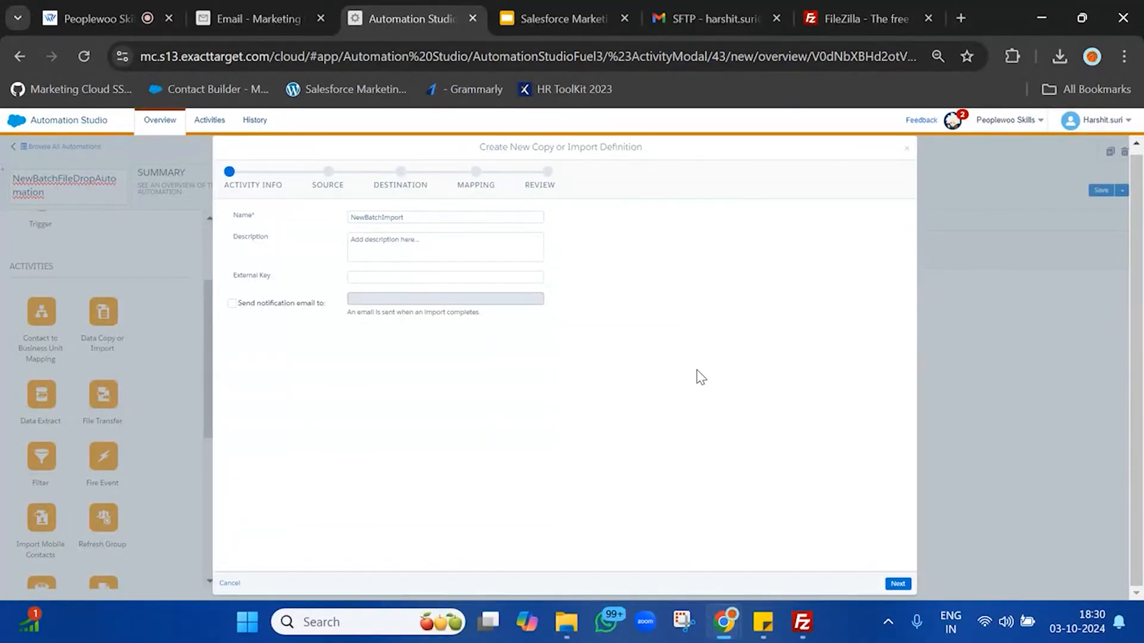
Step: Turn on notification e-mails, enter the recipient's e-mail address, and advance to Source
left_click(231, 304)
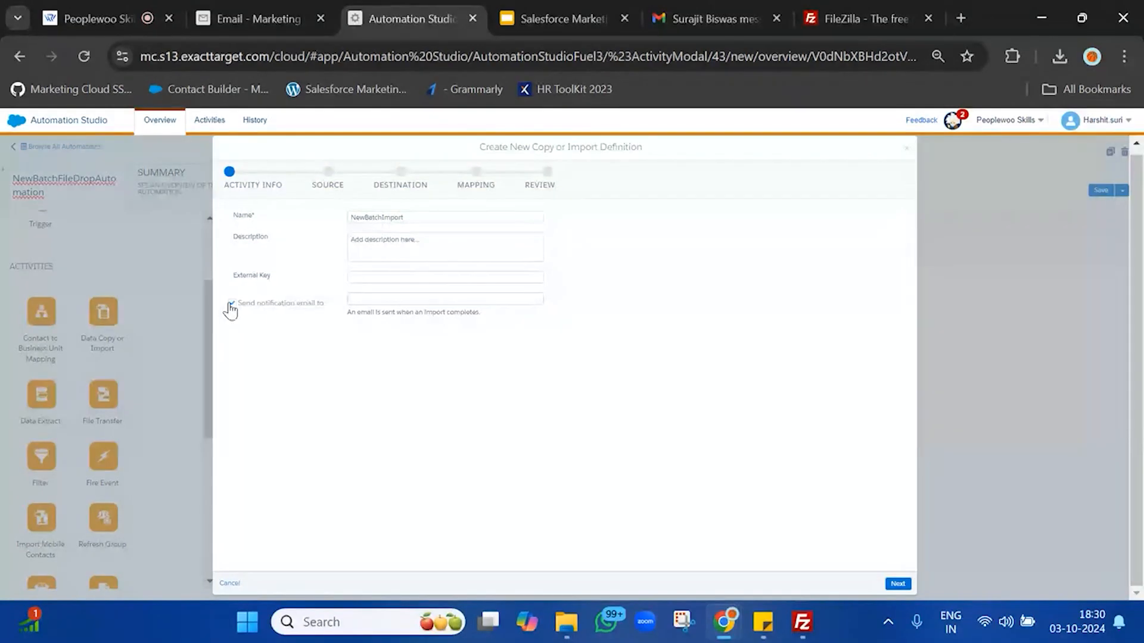
left_click(414, 300)
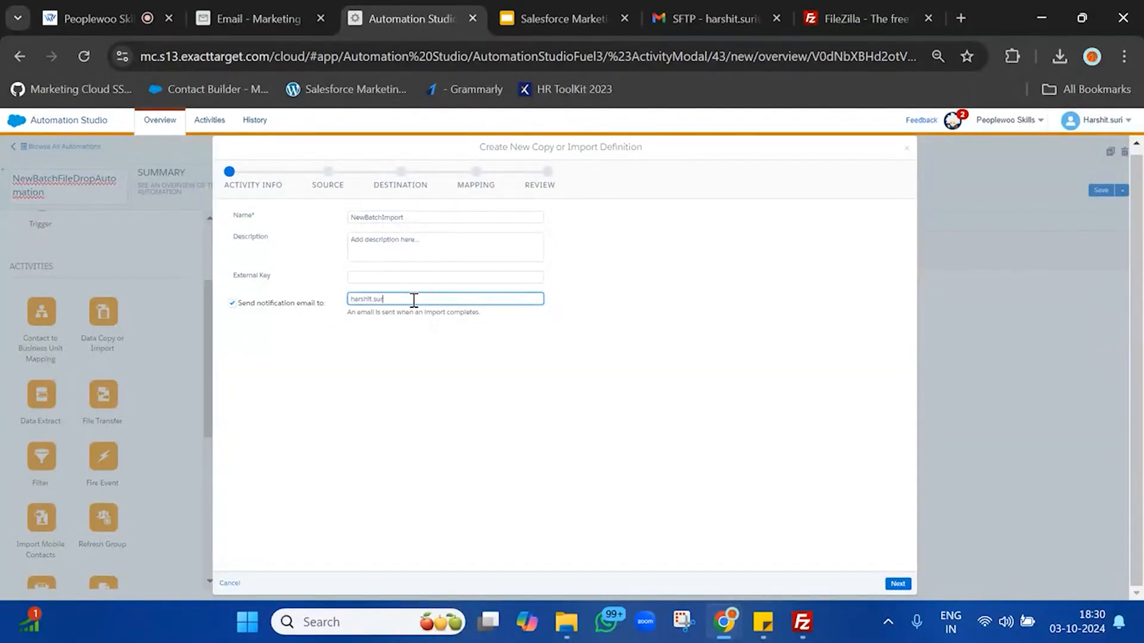
left_click(855, 459)
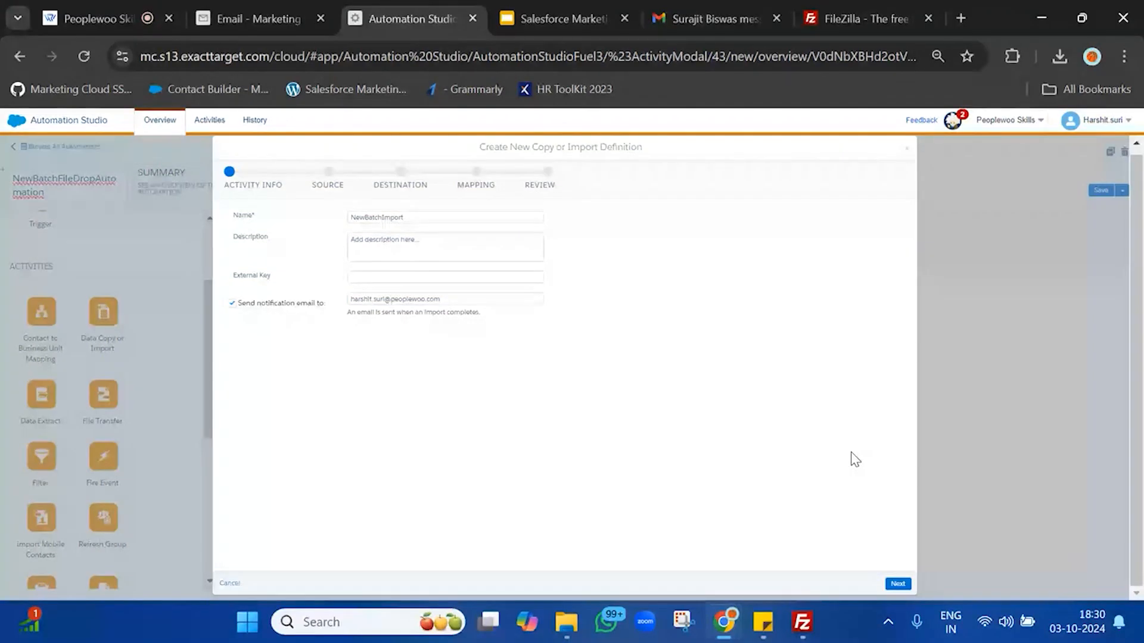
left_click(897, 583)
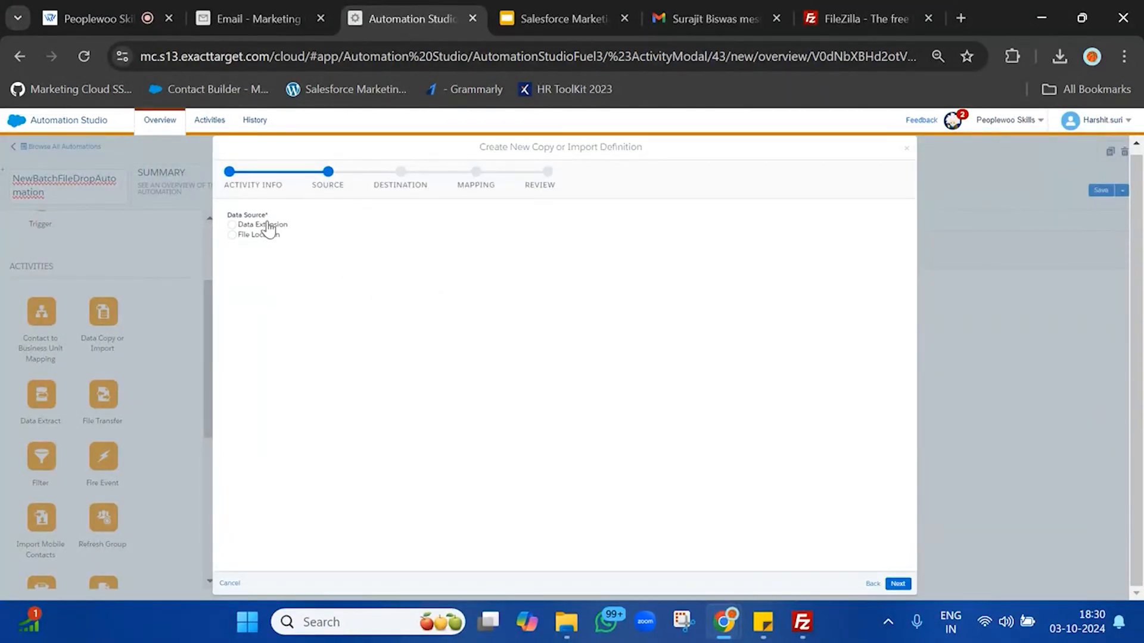
Step: Point the import source at the SFTP Import file location and bring up the Downloads folder
left_click_drag(230, 214, 240, 215)
left_click(272, 236)
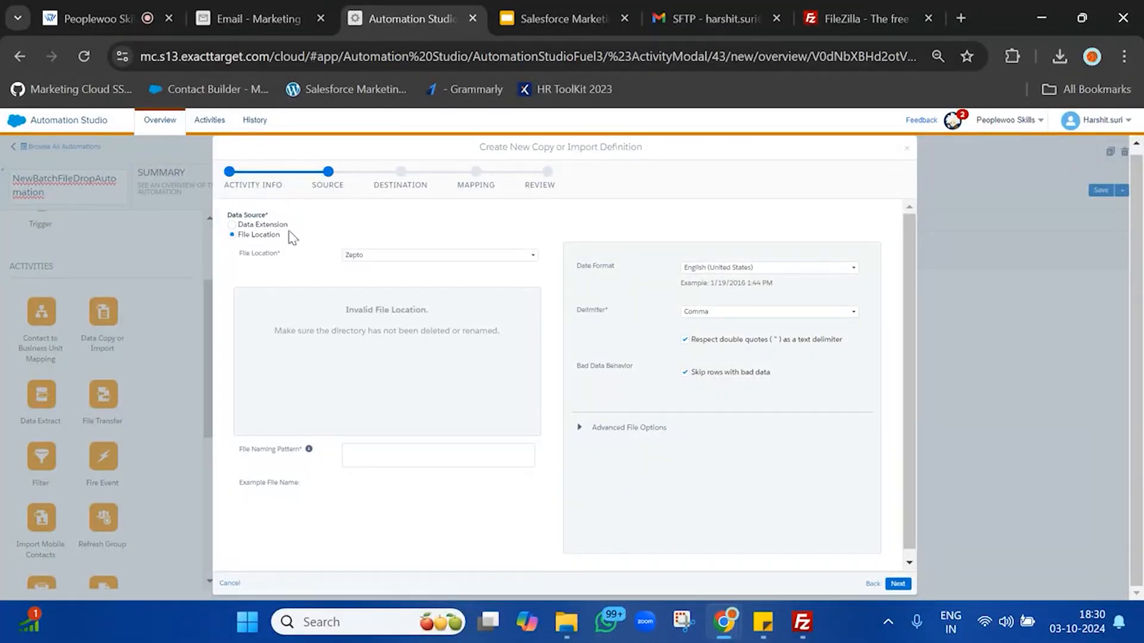
left_click(405, 256)
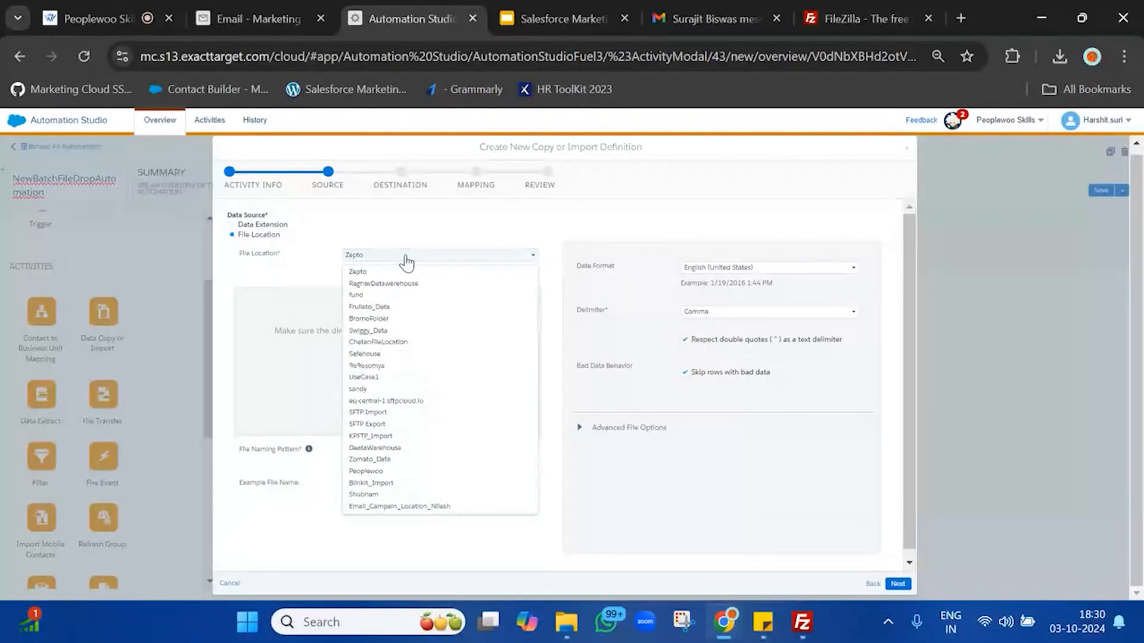
left_click(403, 413)
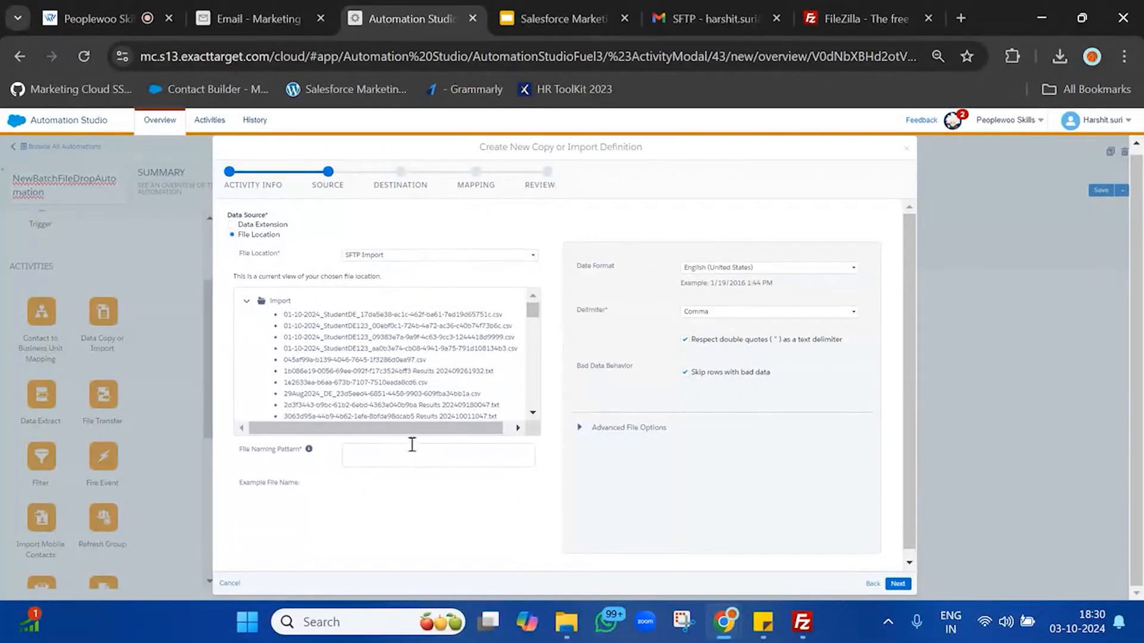
left_click(577, 623)
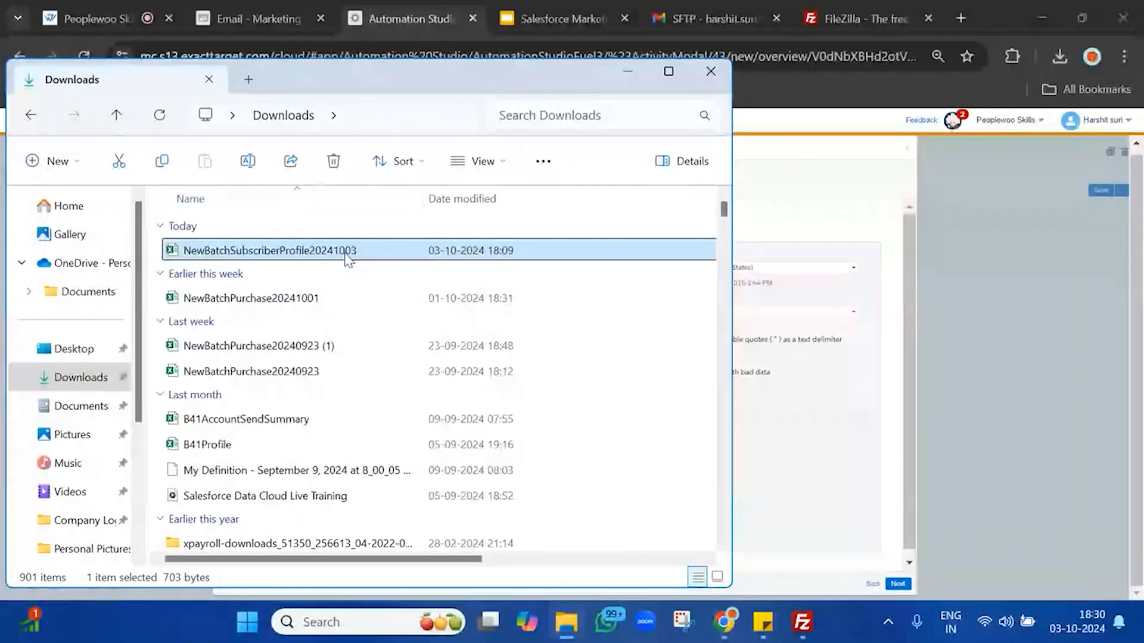
Step: Check NewBatchSubscriberProfile20241003's properties to confirm it is a CSV and copy its exact name
right_click(349, 256)
left_click(386, 418)
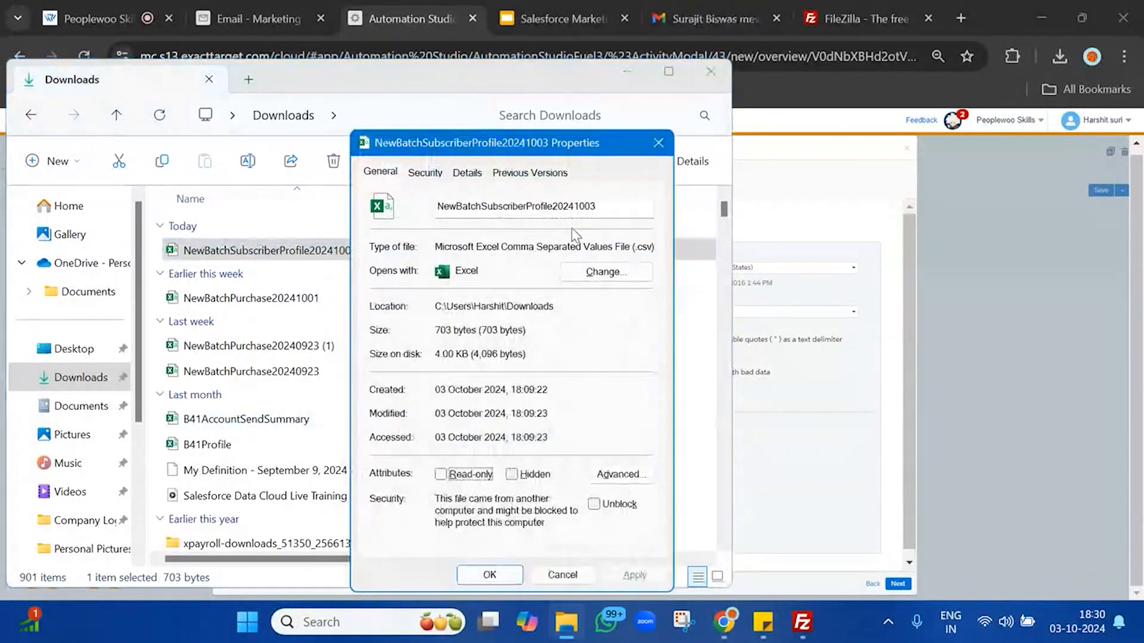
left_click(599, 213)
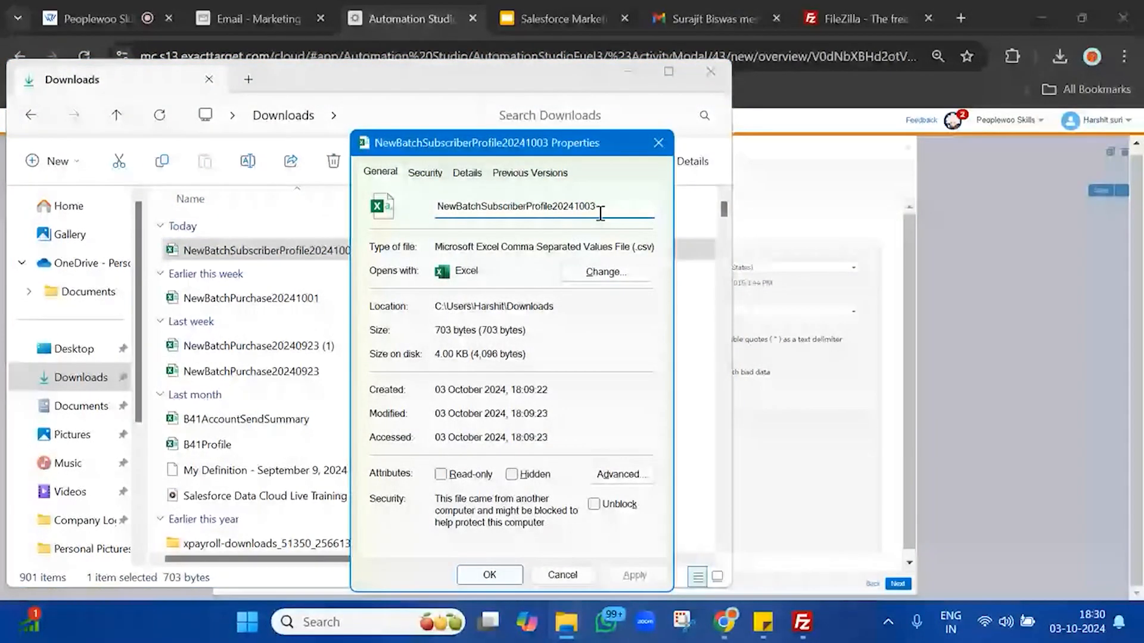
double_click(601, 213)
key("ctrl+c")
left_click(659, 143)
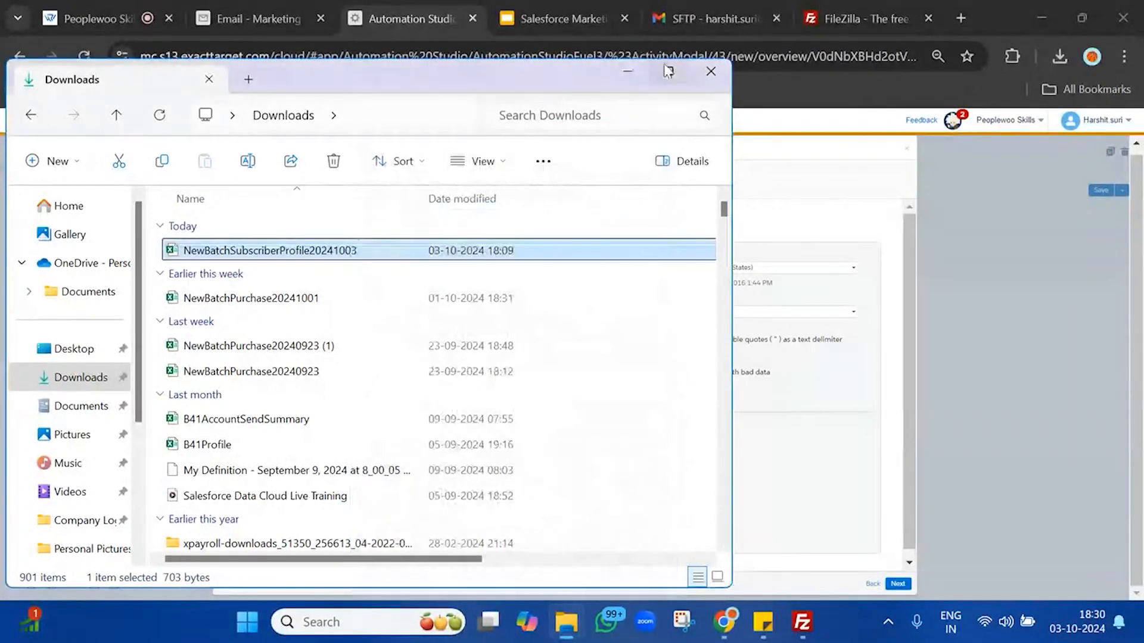
Step: Enter NewBatchSubscriberProfile20241003.csv as the file naming pattern, confirm the file matches, and advance to Destination
left_click(712, 72)
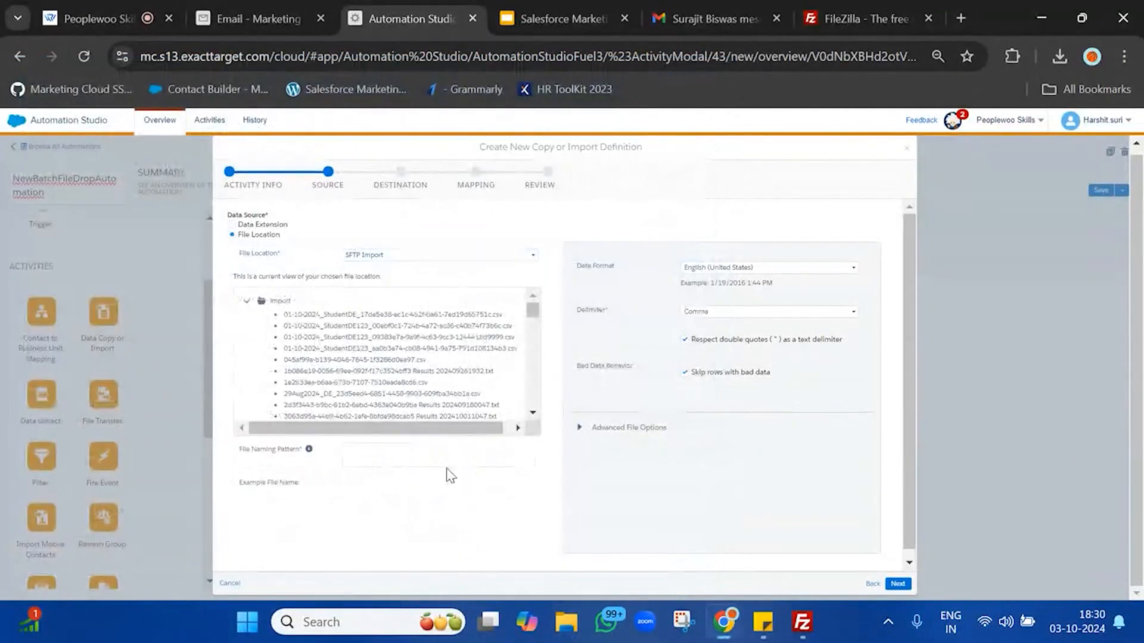
left_click(448, 465)
key("ctrl+v")
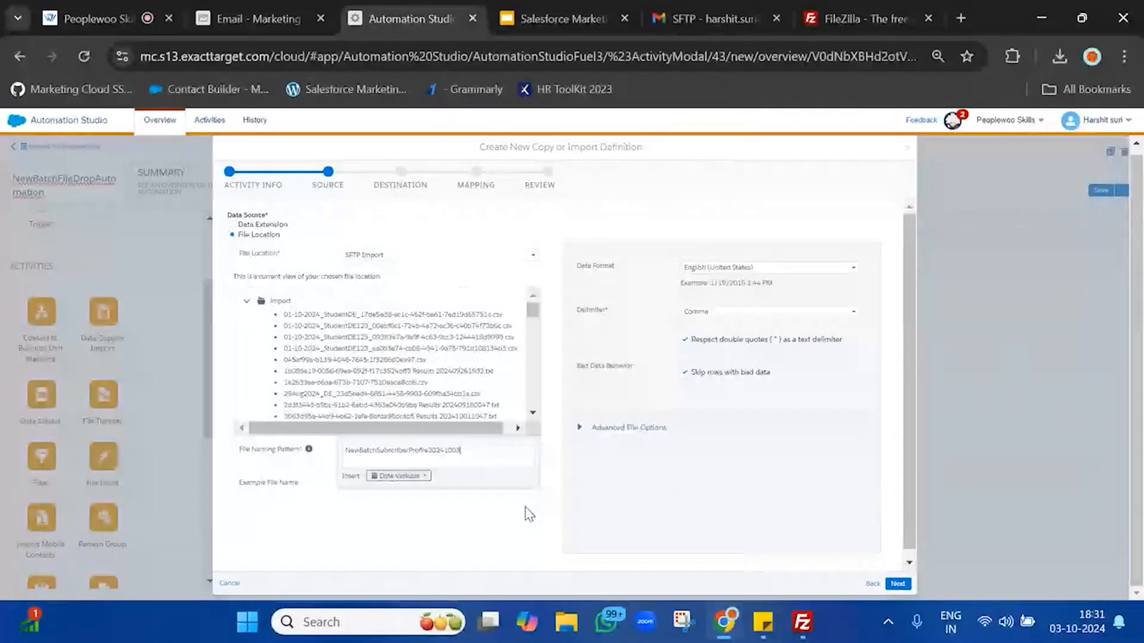
type(".csv")
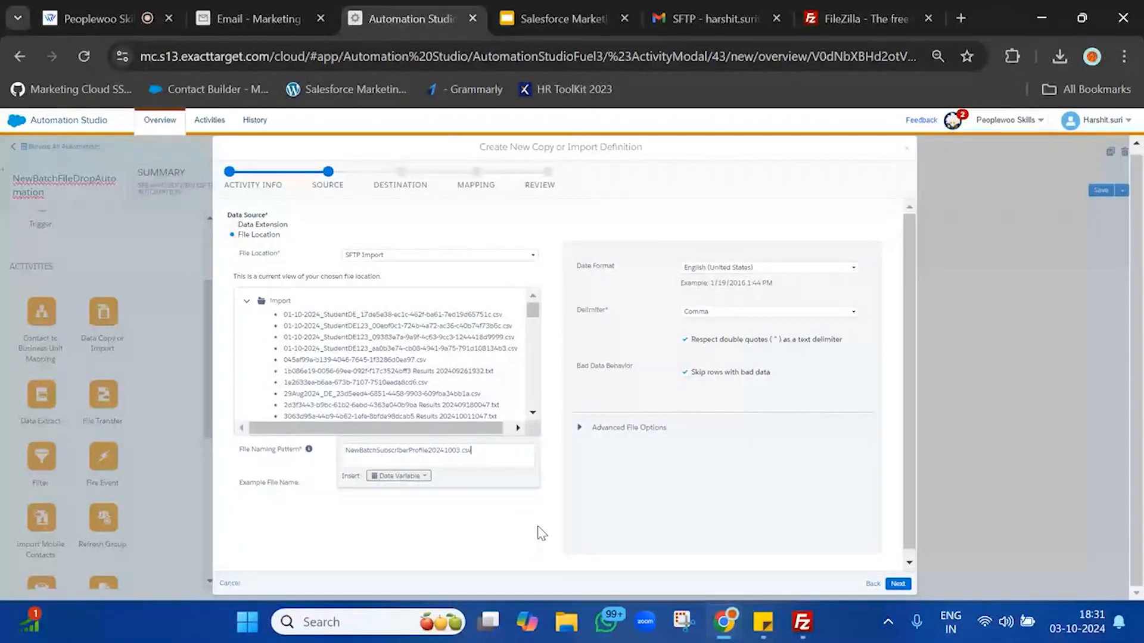
left_click(535, 505)
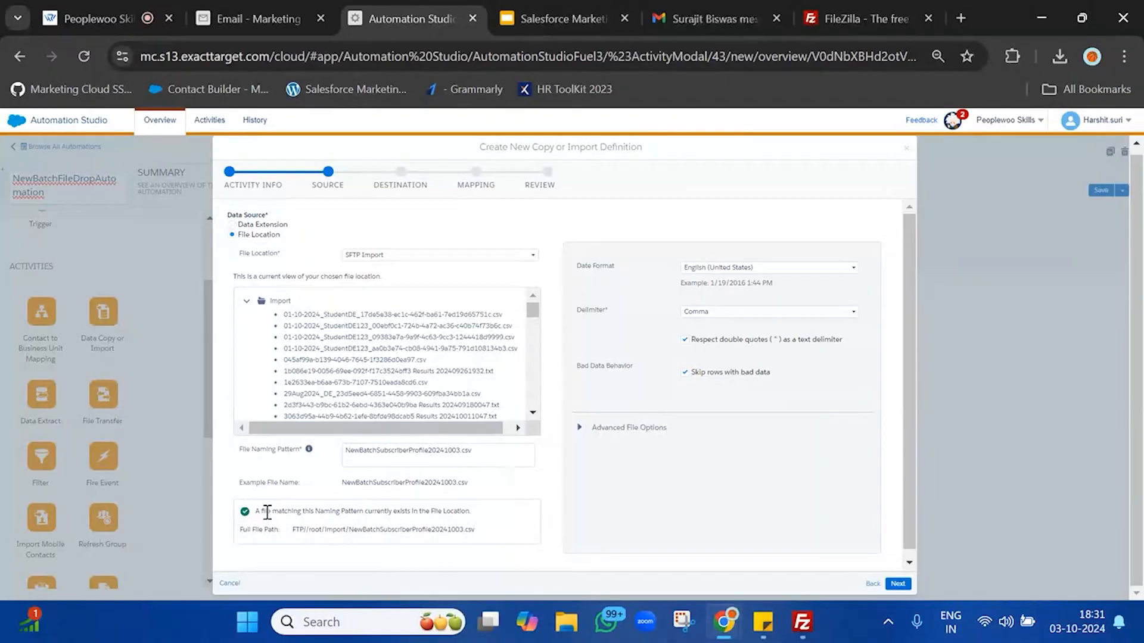
left_click_drag(285, 512, 485, 513)
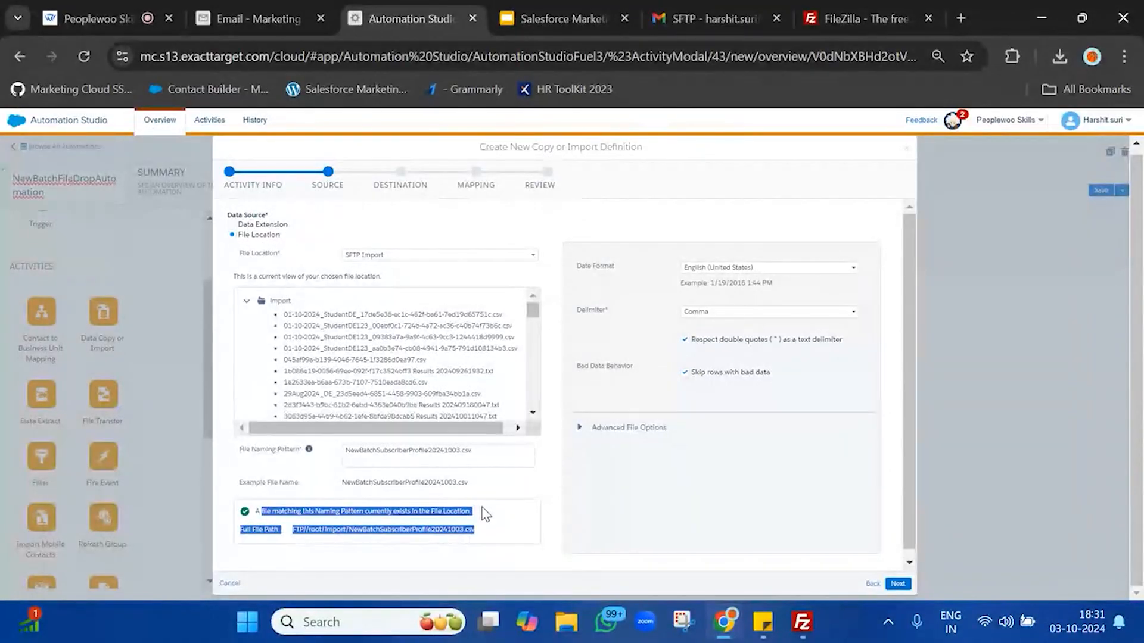
left_click(898, 585)
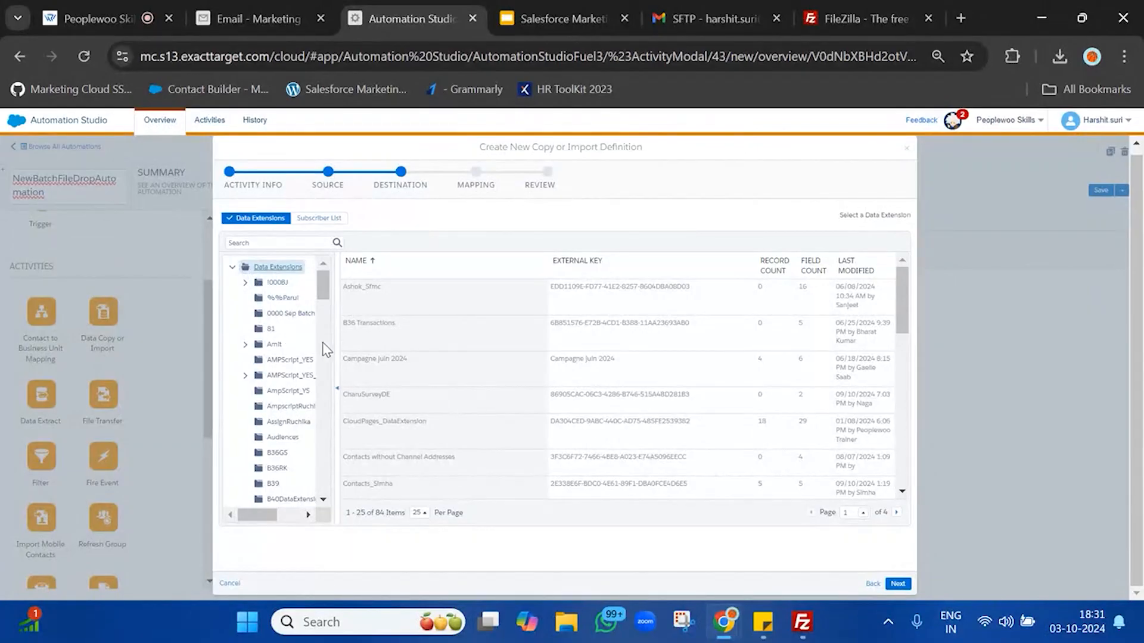
Step: Pick NewBatchSubscriberProfile in the NewBatch folder as the import destination
key("ctrl+f")
type("new")
key("Return")
key("Return")
key("Return")
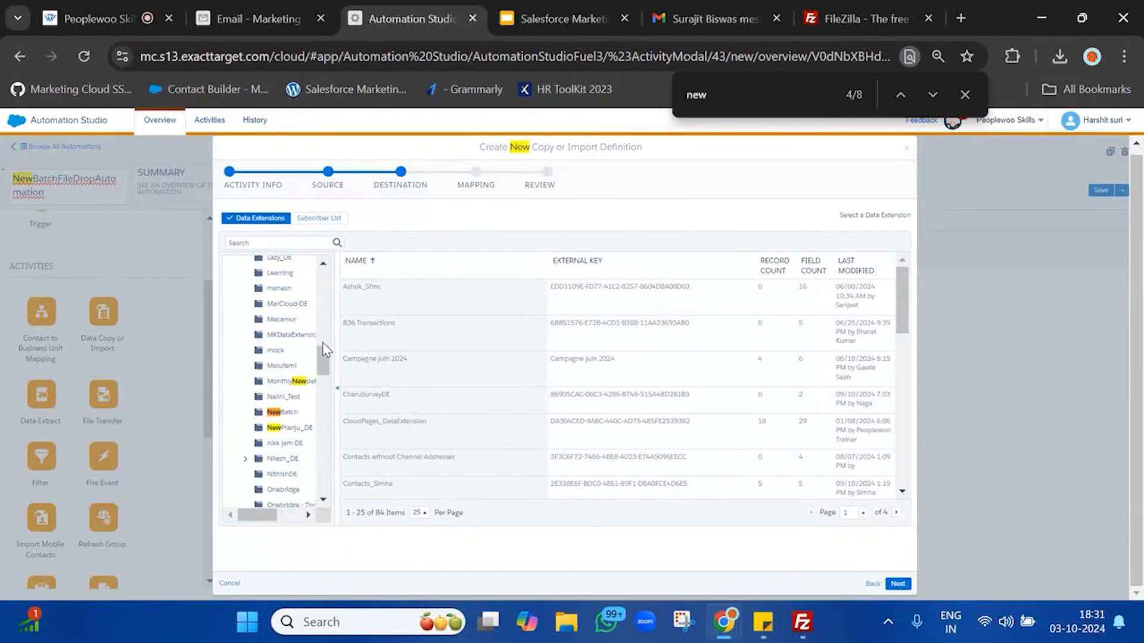
left_click(283, 413)
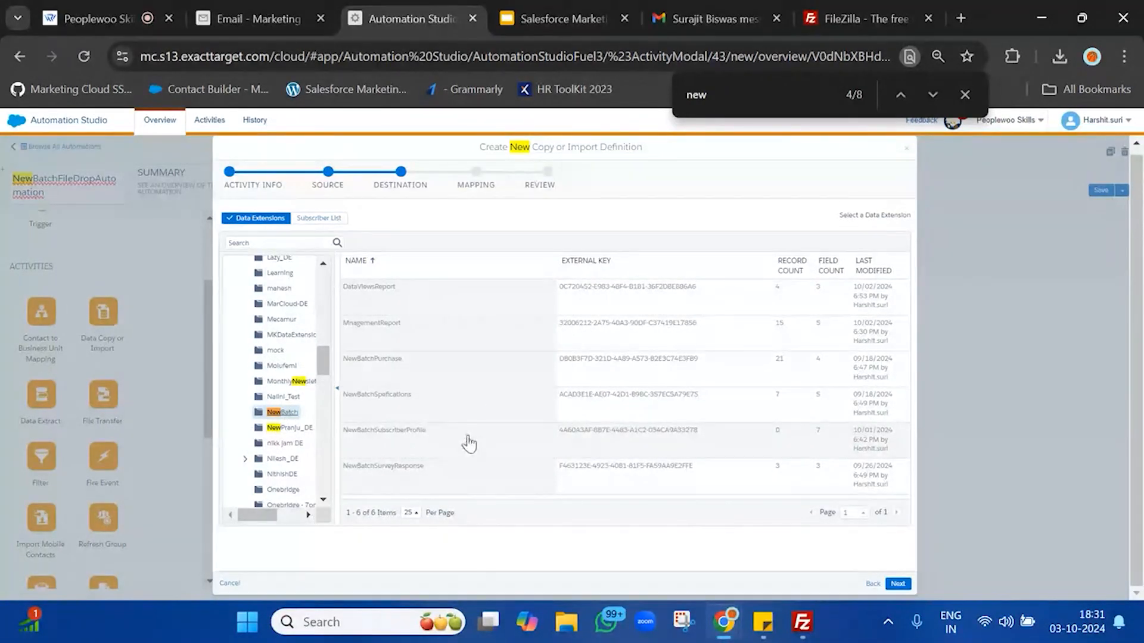
left_click(430, 447)
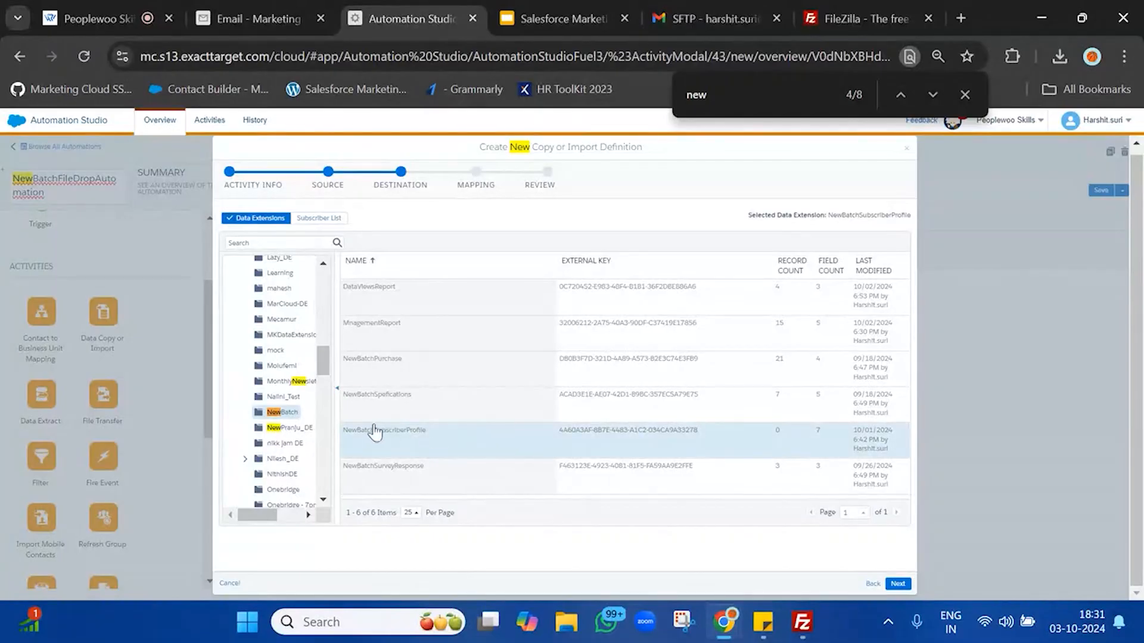
left_click(898, 584)
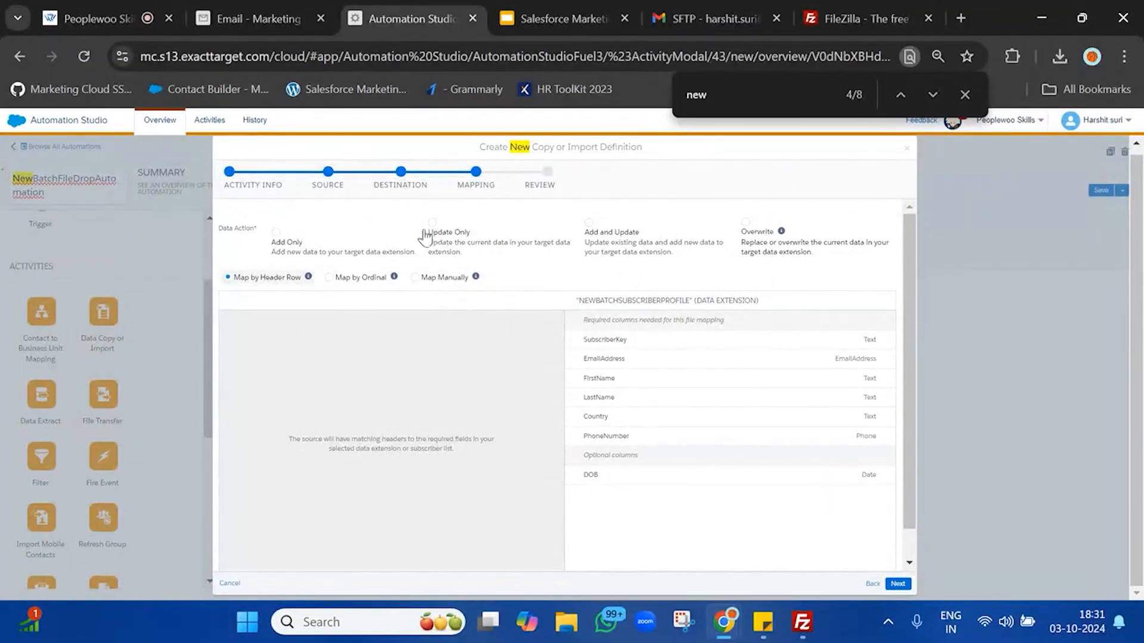
Step: Set the import to Add and Update, then finish the NewBatchImport activity
left_click(632, 247)
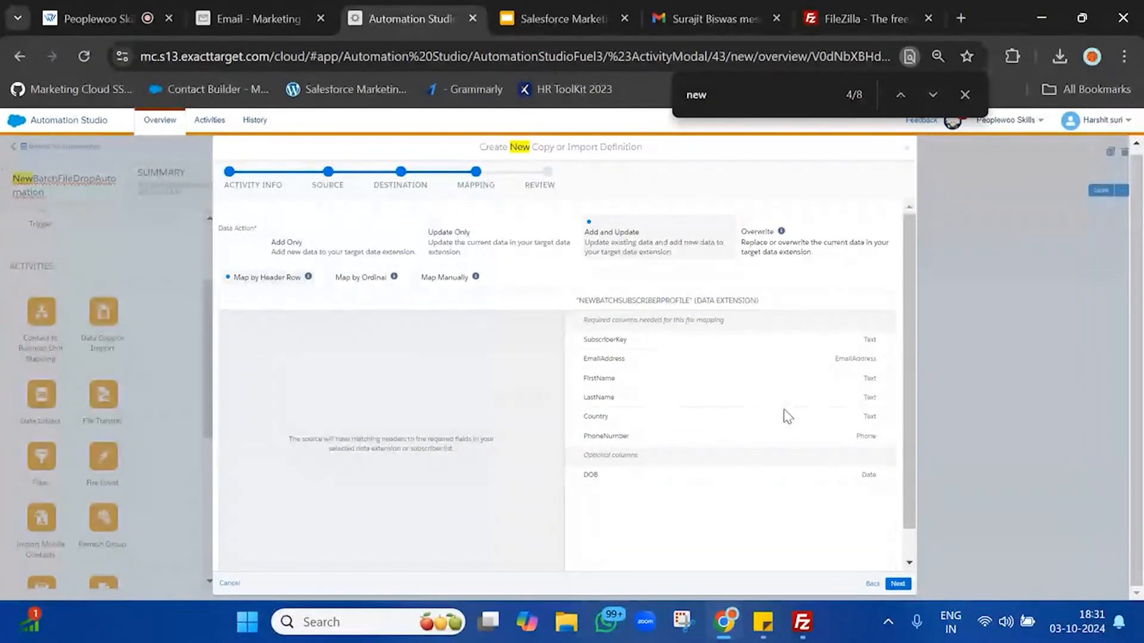
left_click(898, 584)
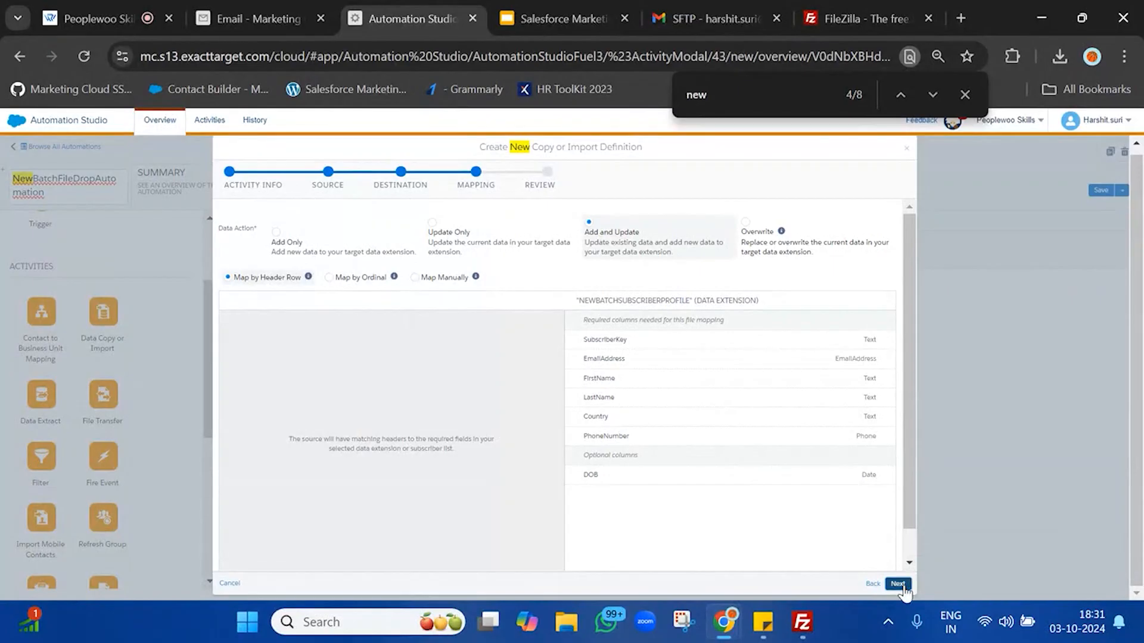
left_click(897, 584)
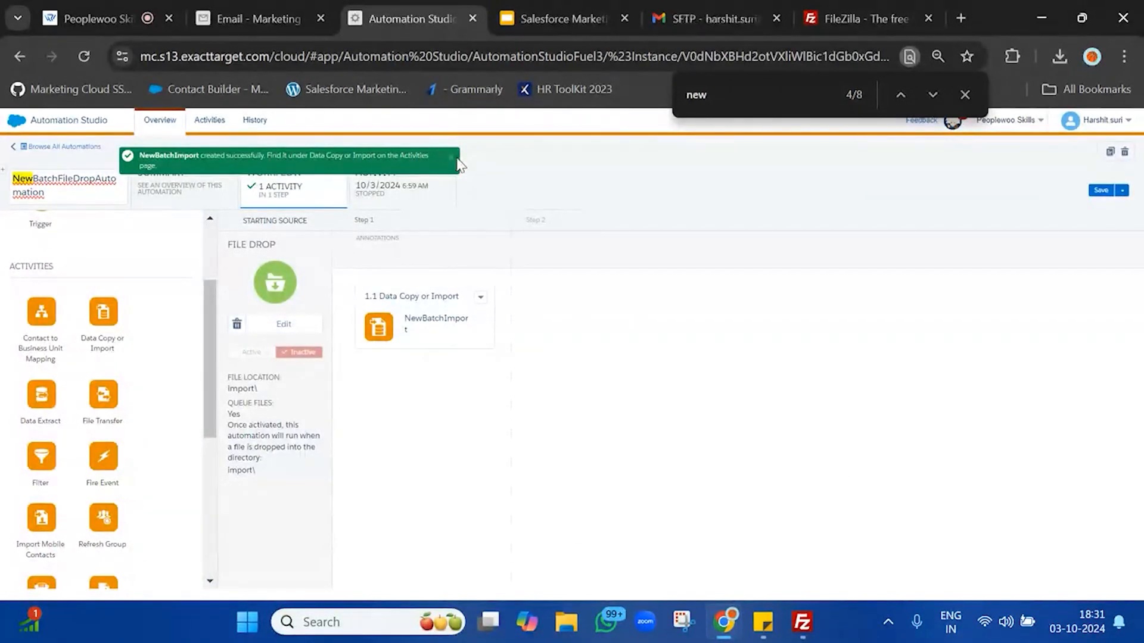
Step: Save NewBatchFileDropAutomation and reactivate its File Drop trigger
left_click(450, 157)
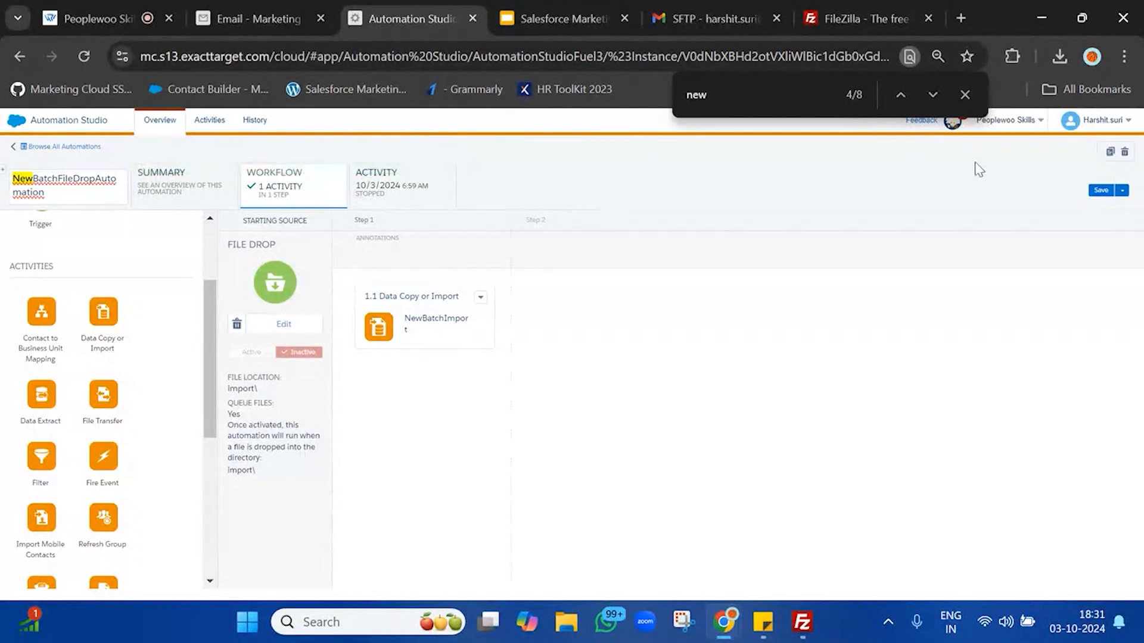
left_click(1099, 191)
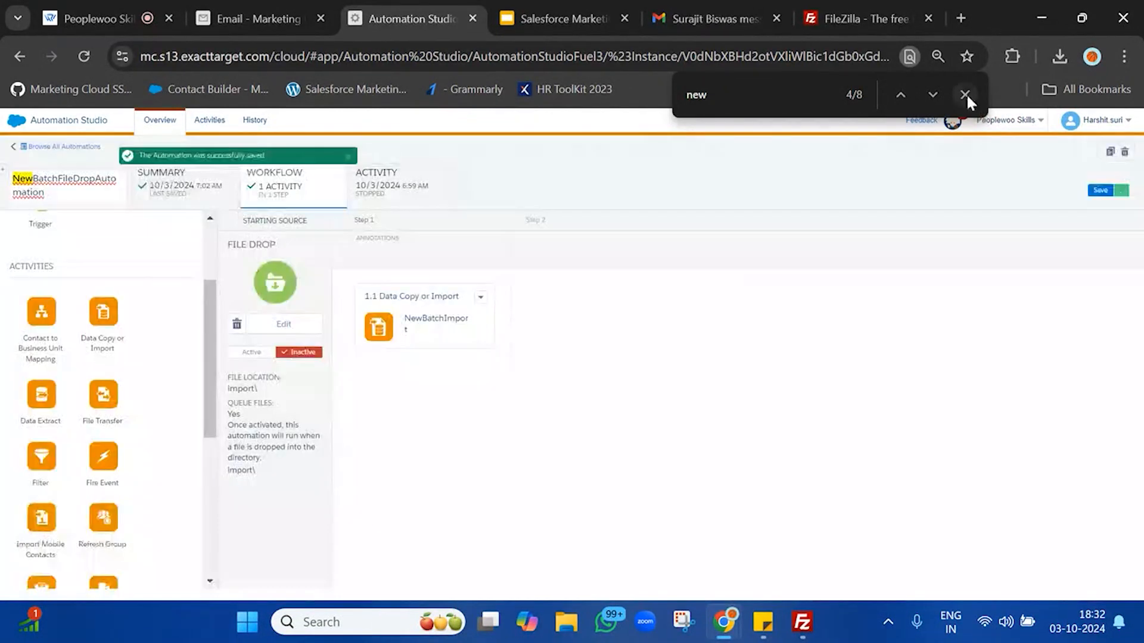
left_click(964, 94)
left_click(260, 350)
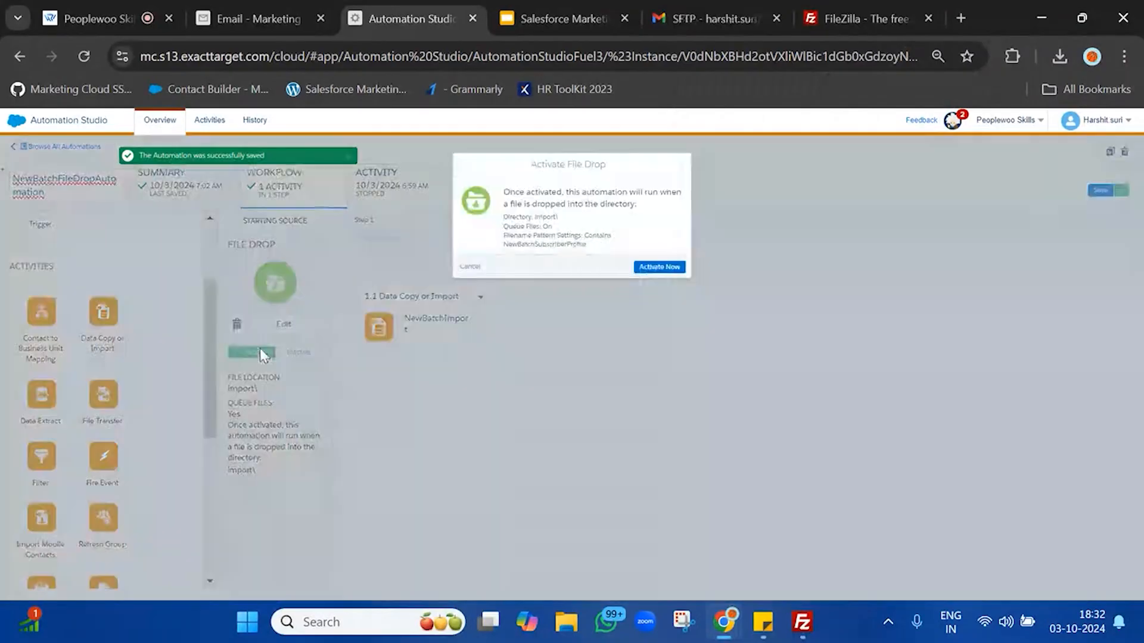
left_click(676, 267)
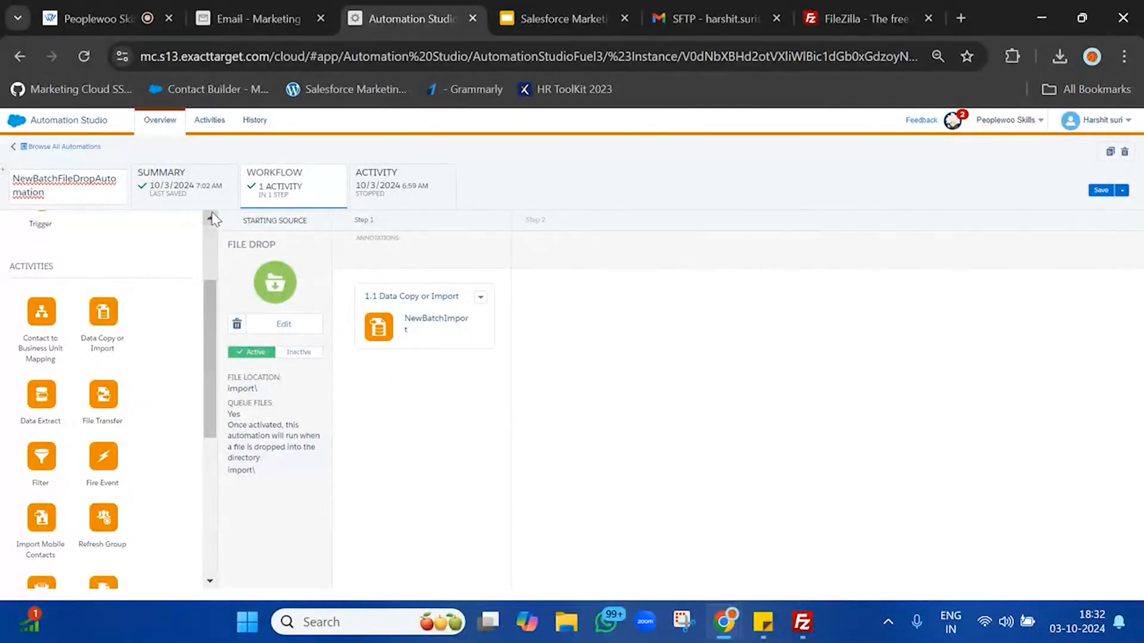
triple_click(256, 242)
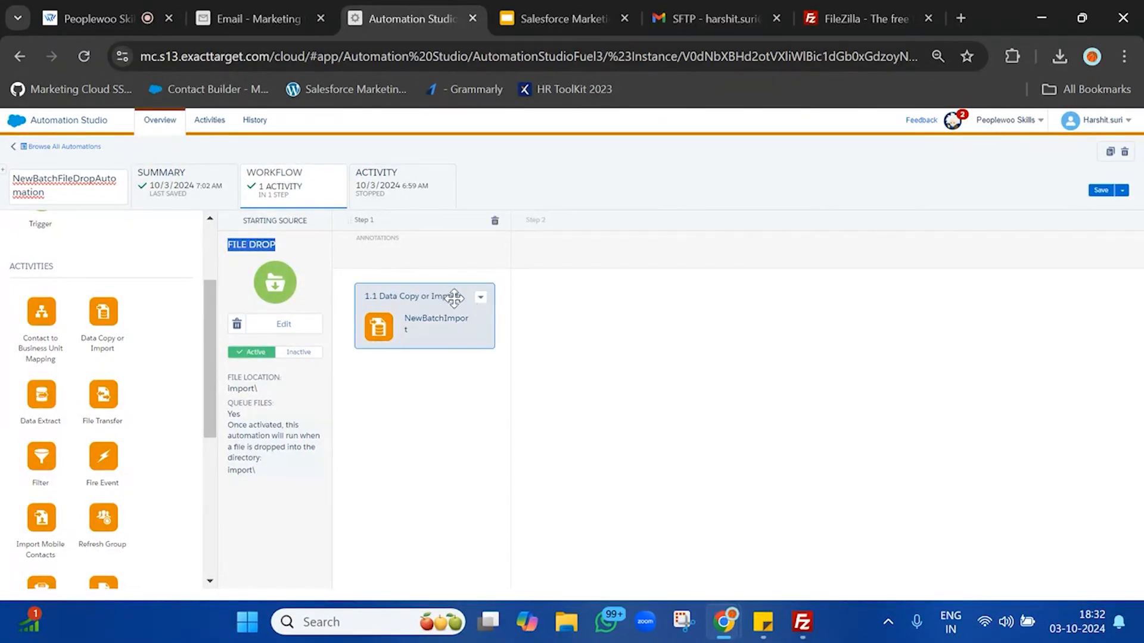
Step: Bring FileZilla forward and browse File Explorer to the Downloads folder
left_click(256, 18)
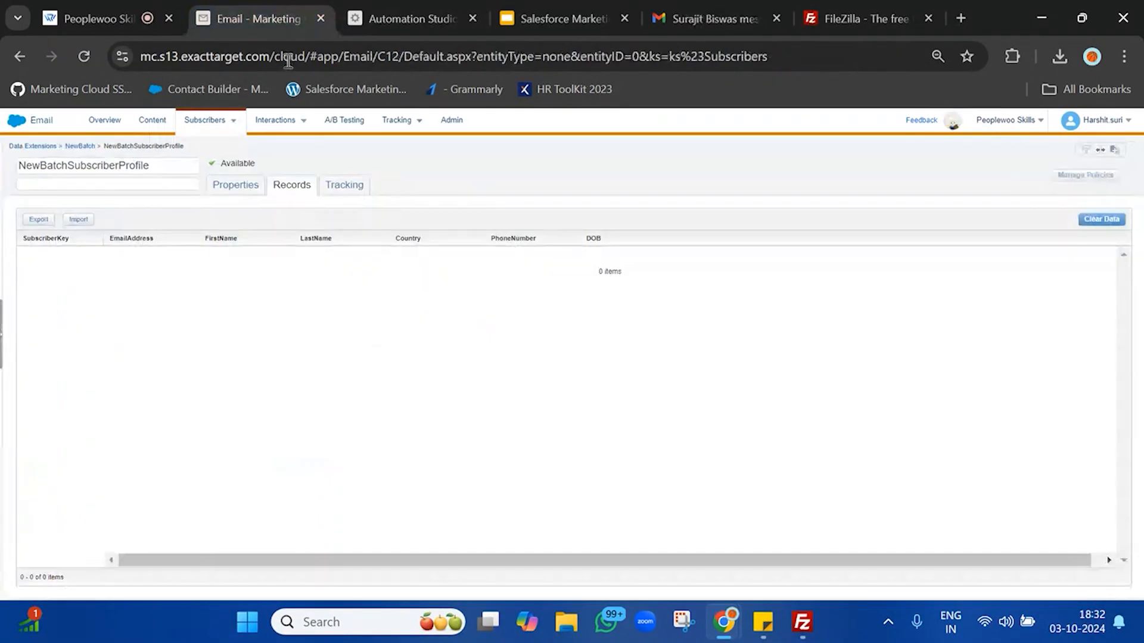
left_click(400, 18)
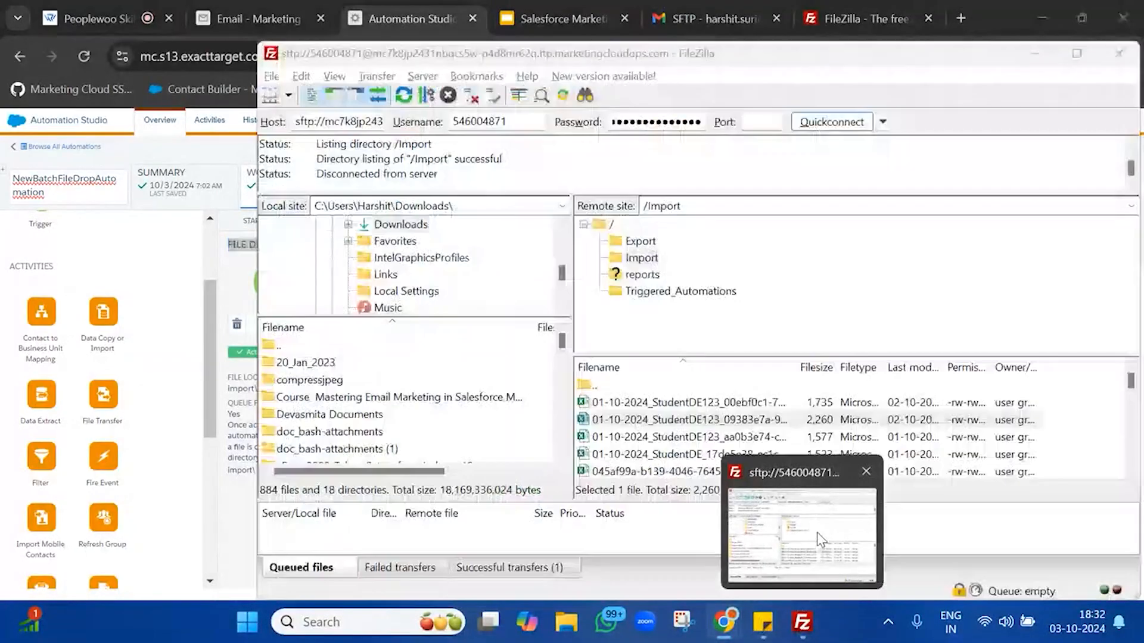
left_click(817, 531)
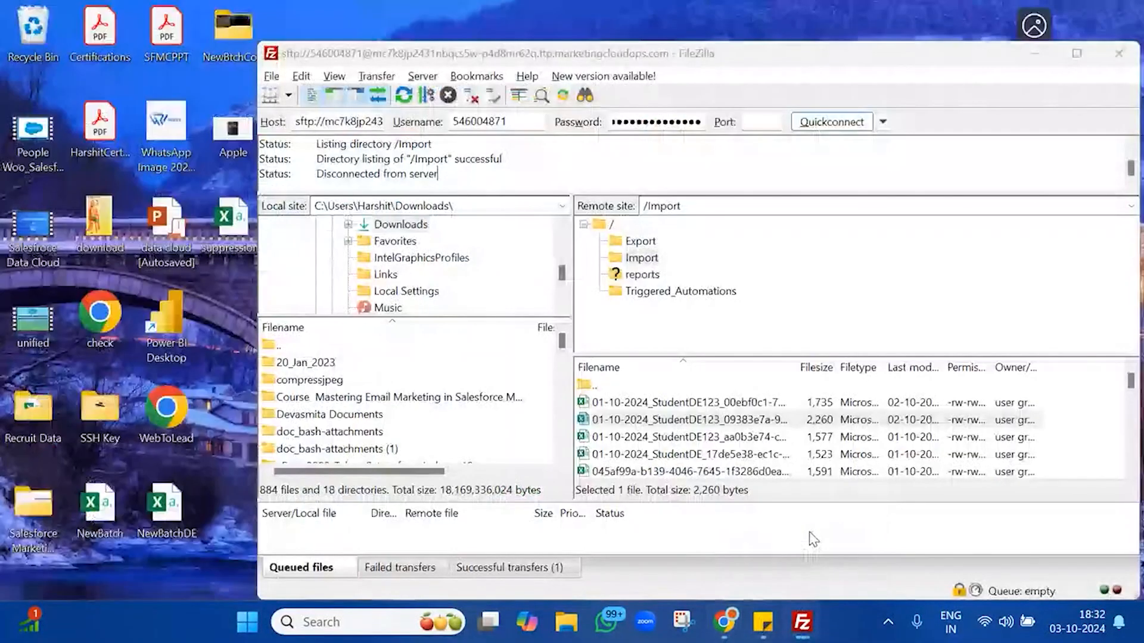
left_click(566, 622)
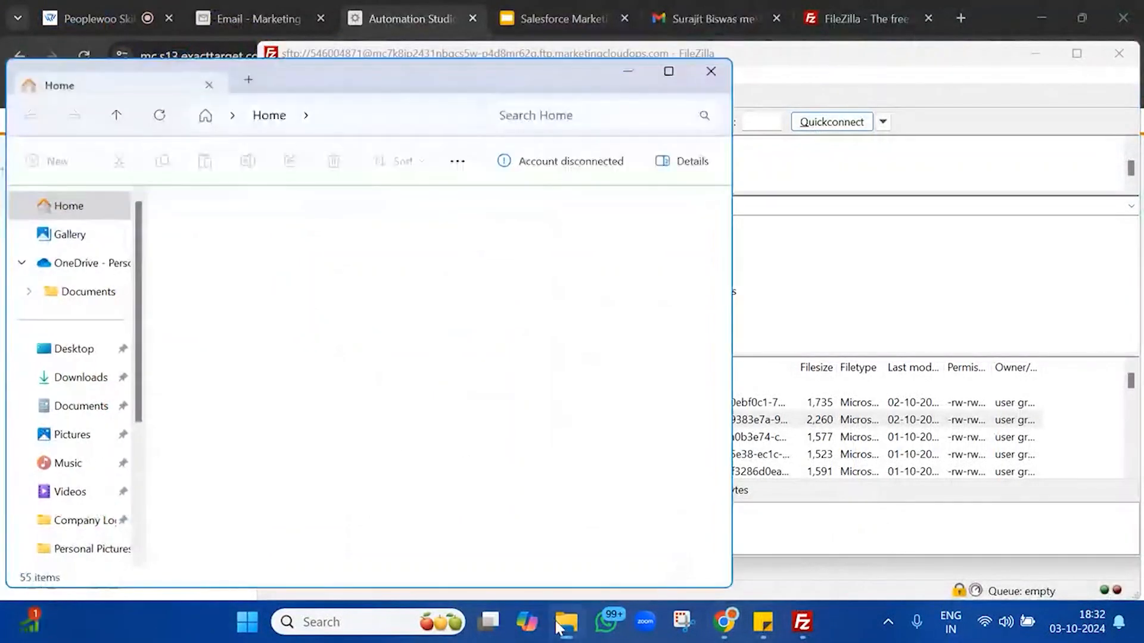
left_click(70, 354)
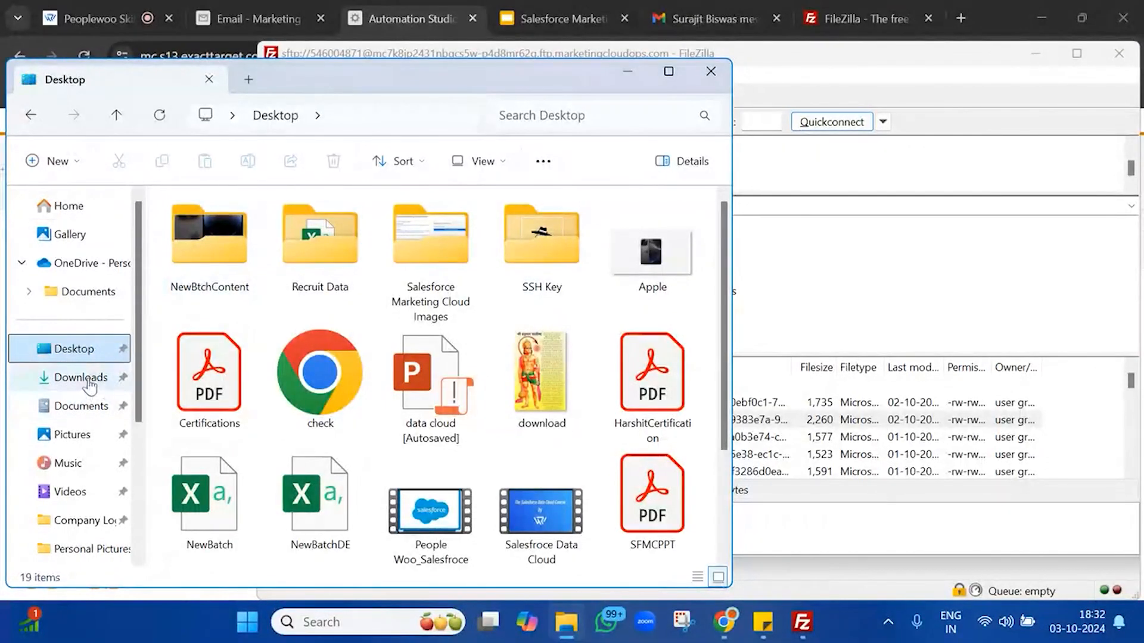
left_click(83, 378)
Step: Drop NewBatchSubscriberProfile20241003.csv into the server's /Import folder, overwriting the existing copy
left_click_drag(264, 250, 838, 360)
left_click(555, 249)
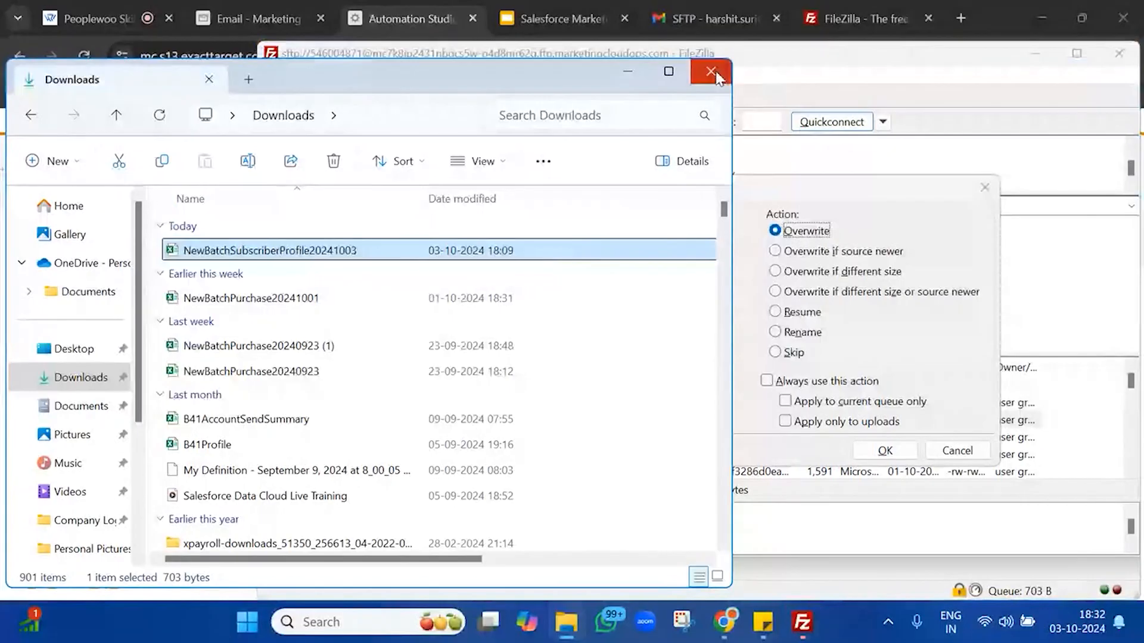
left_click(628, 71)
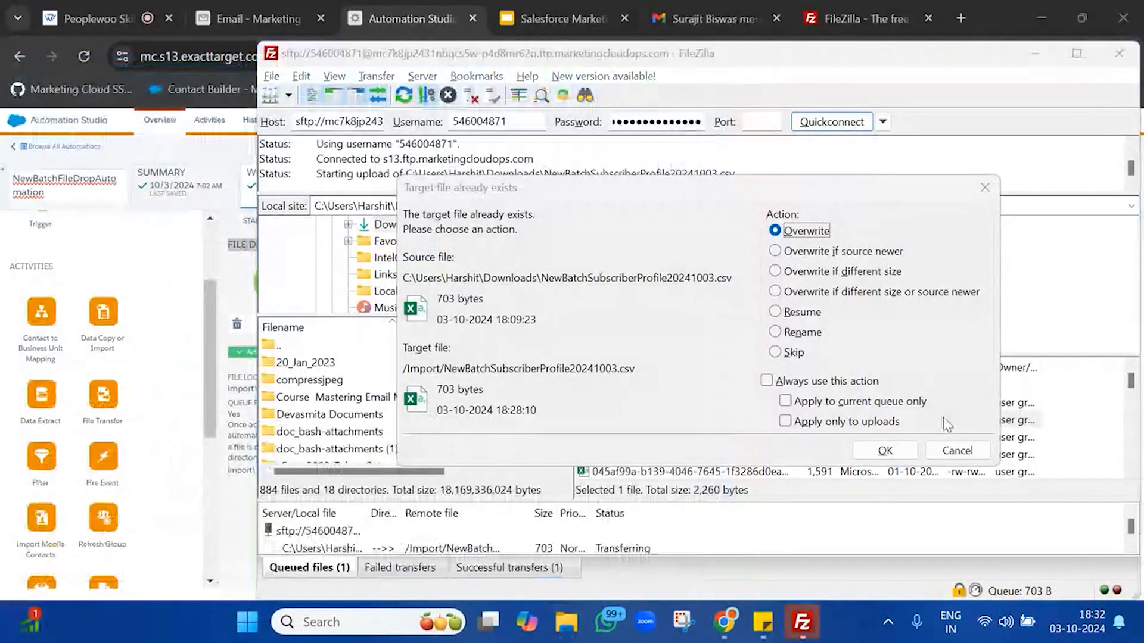
left_click(885, 450)
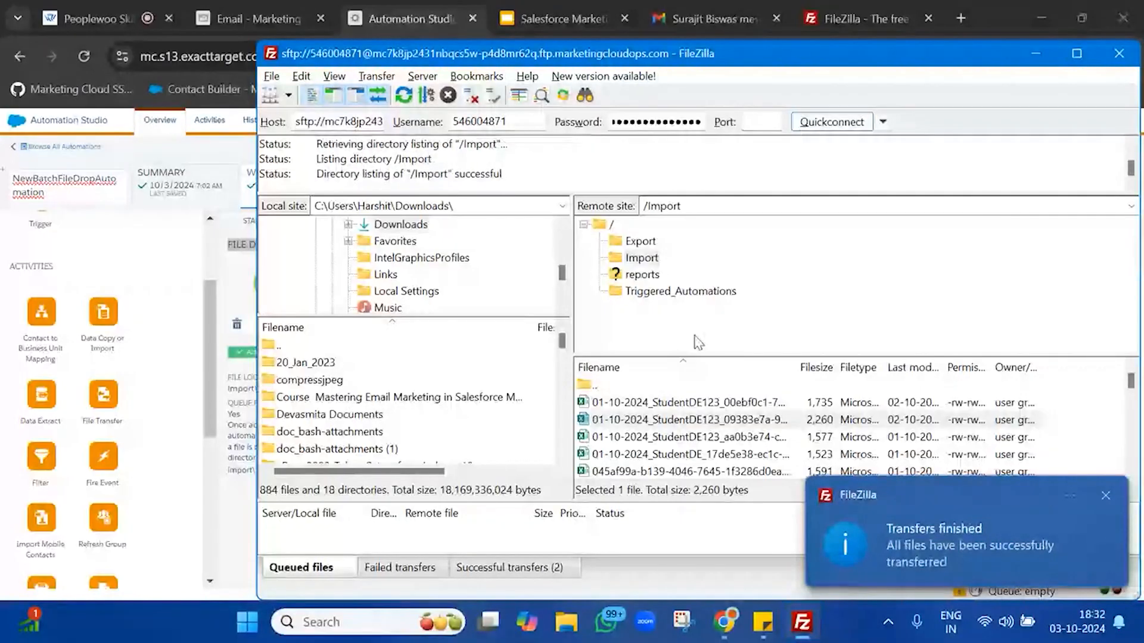
triple_click(414, 174)
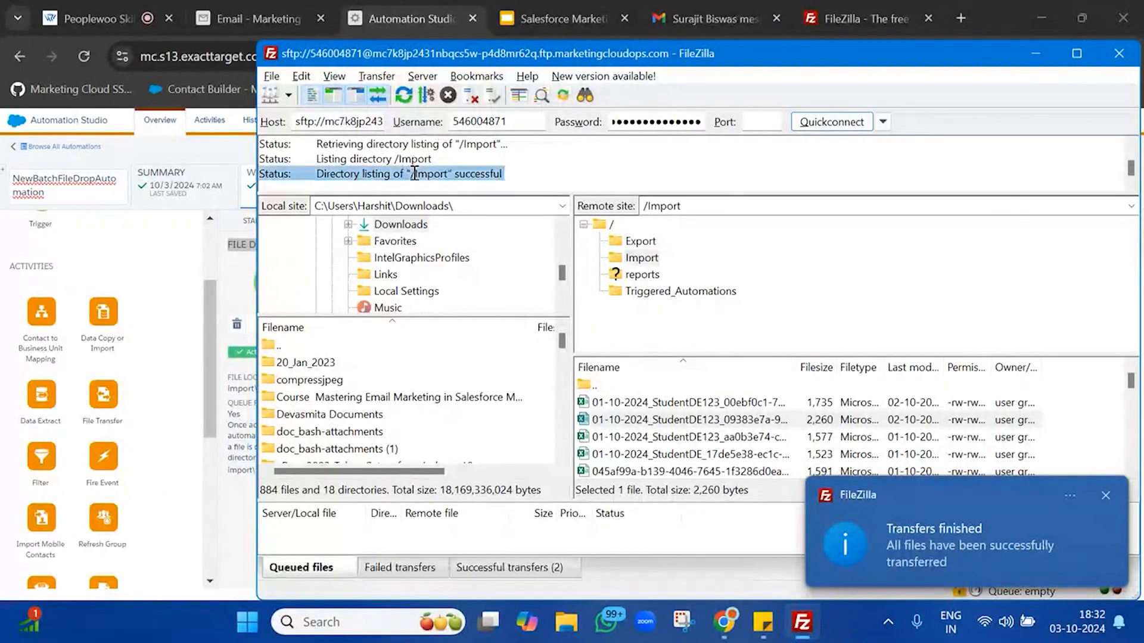
left_click(231, 155)
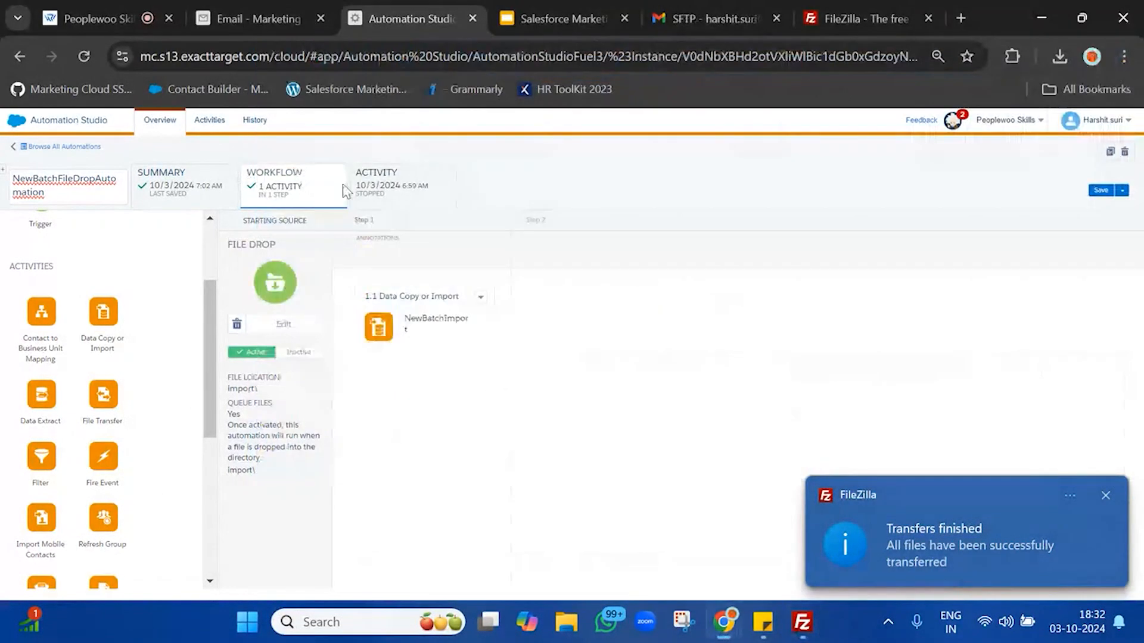
Step: Keep refreshing the ACTIVITY run log until the file-drop run shows Complete, then switch to the Email tab
left_click(377, 196)
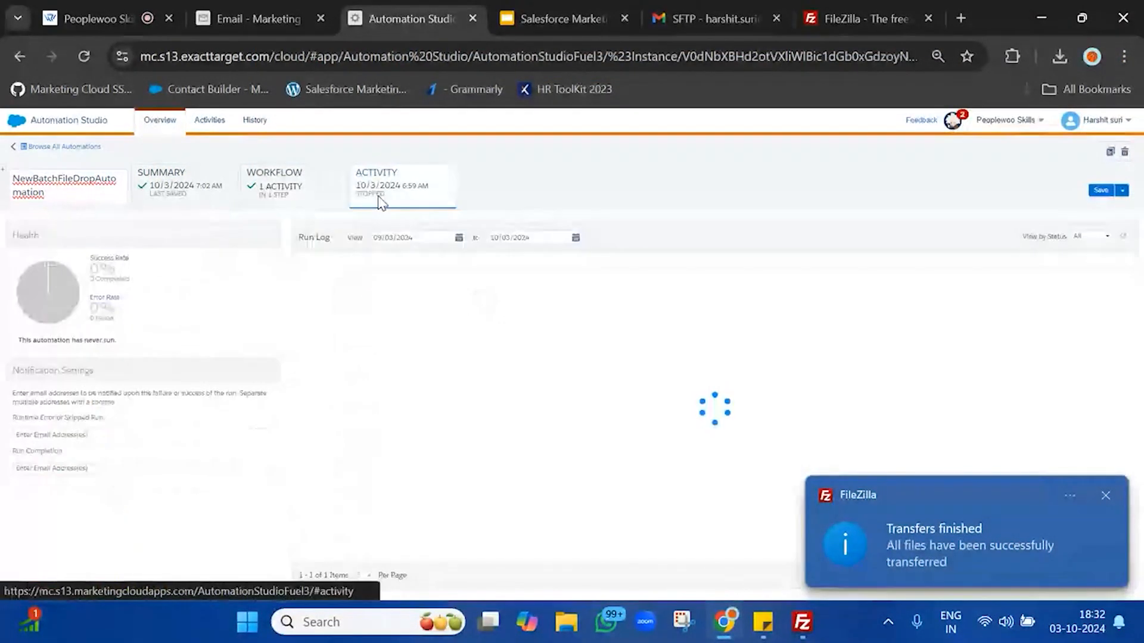
left_click(1122, 239)
left_click(1123, 240)
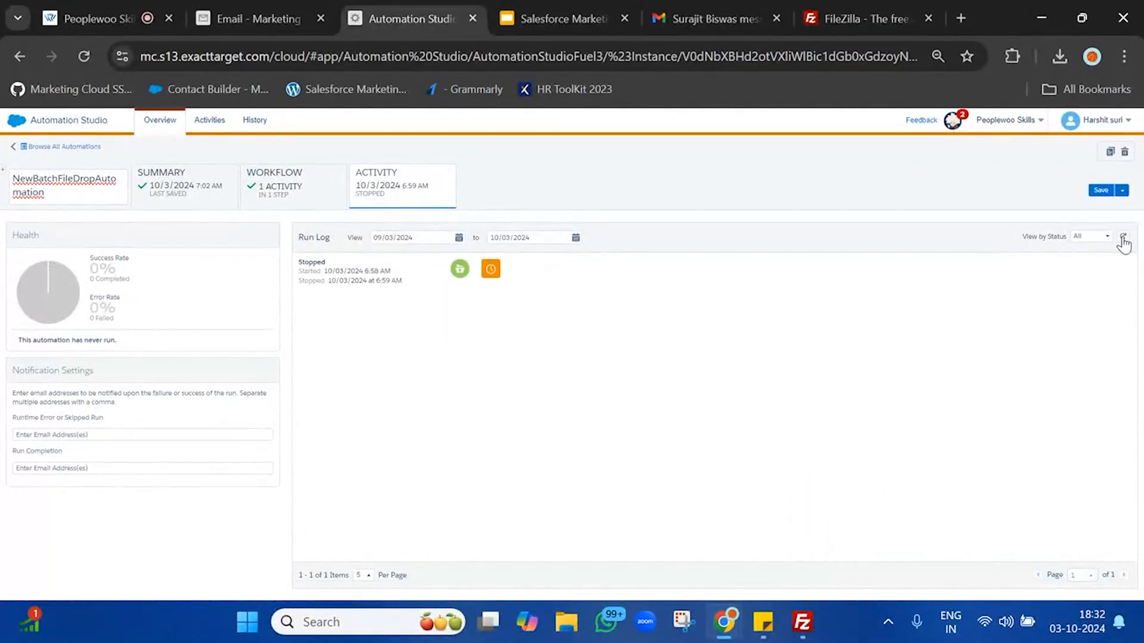
left_click(1123, 240)
left_click(1124, 240)
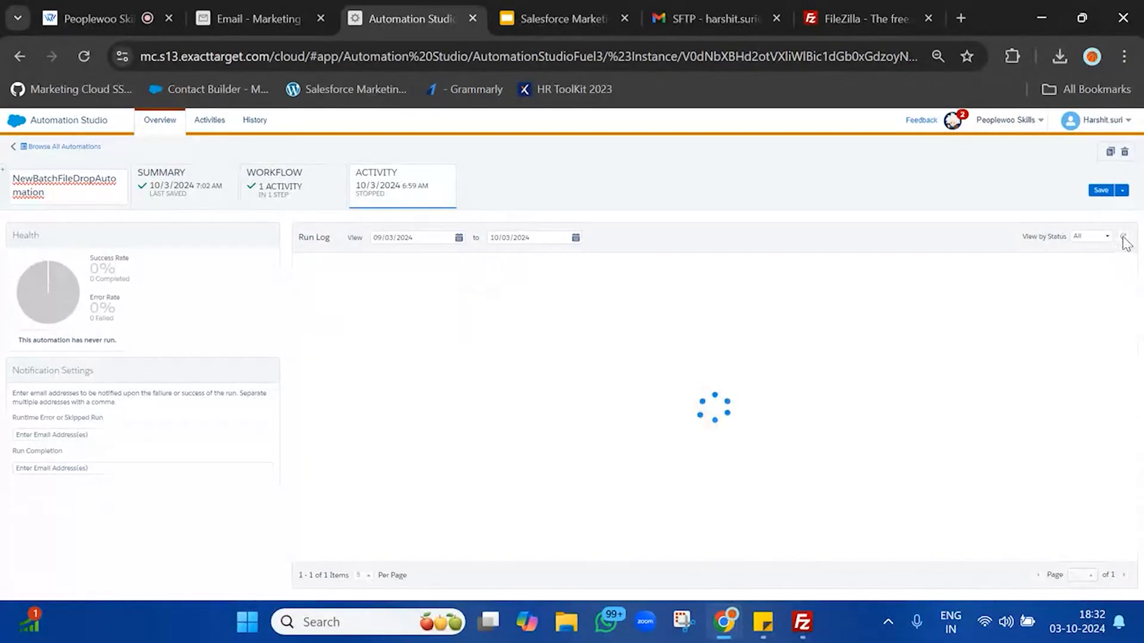
left_click(1123, 240)
left_click(1123, 240)
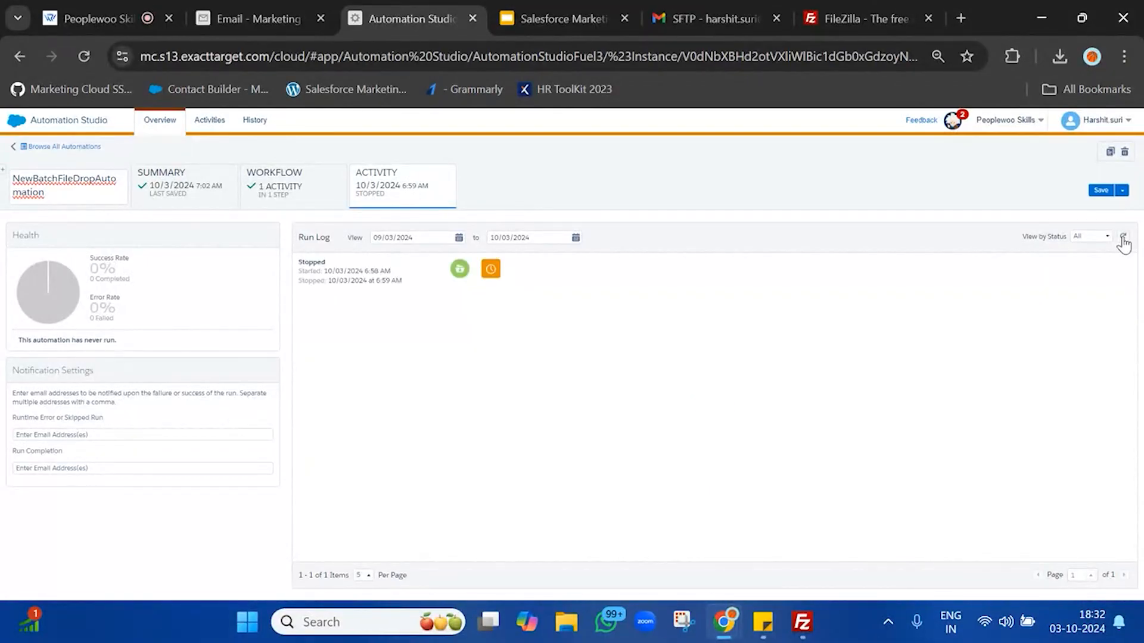
left_click(1123, 238)
left_click(1123, 239)
left_click(1123, 238)
left_click(1123, 239)
left_click(1122, 238)
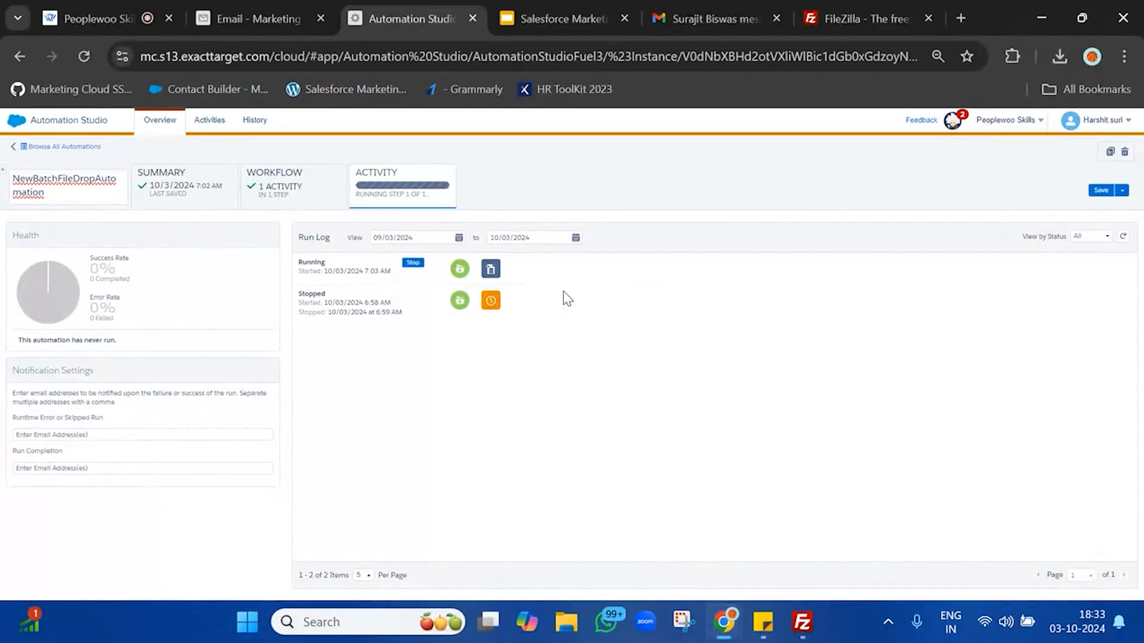
left_click(1121, 239)
left_click(1122, 237)
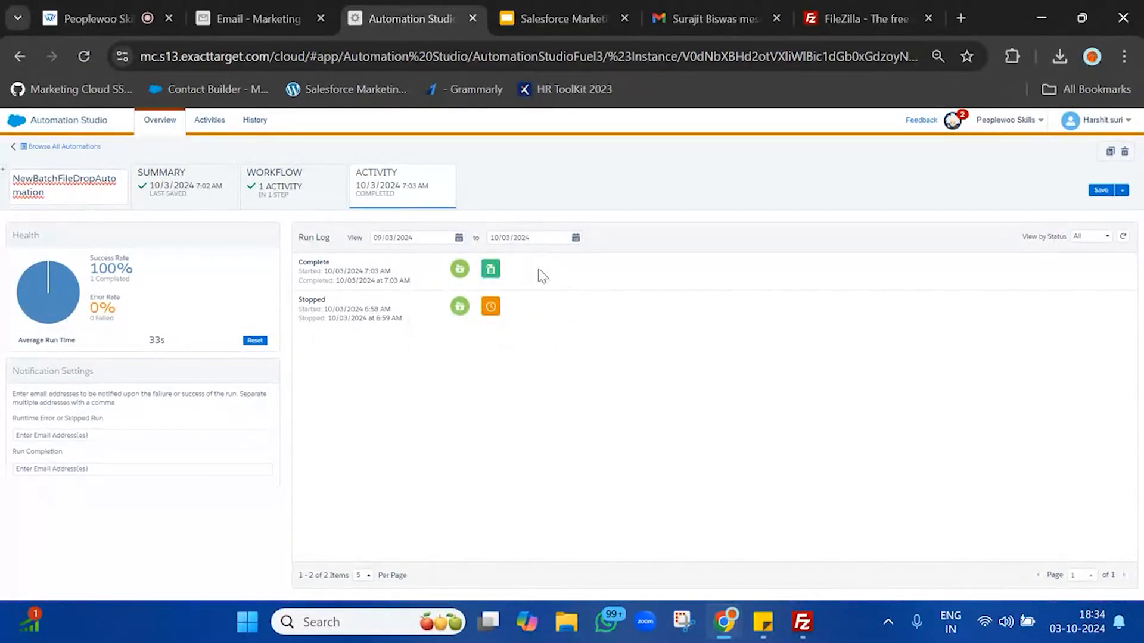
left_click(238, 18)
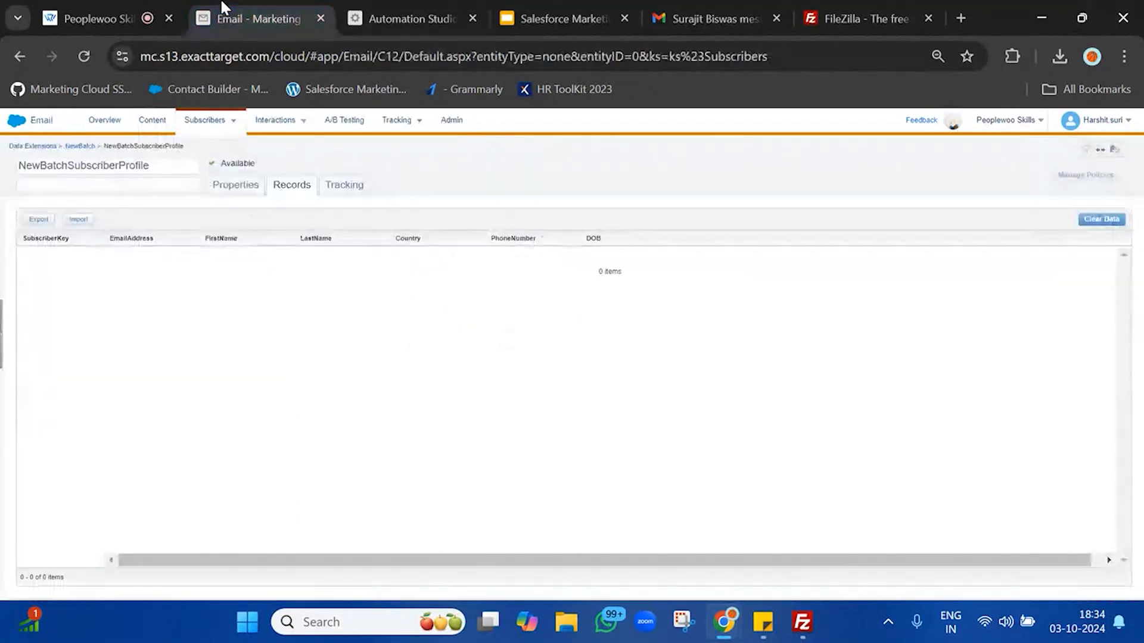
Step: Open NewBatchSubscriberProfile's Records tab and review the 7 records, NewBatchSubKey001 through NewBatchSubKey007
left_click(83, 146)
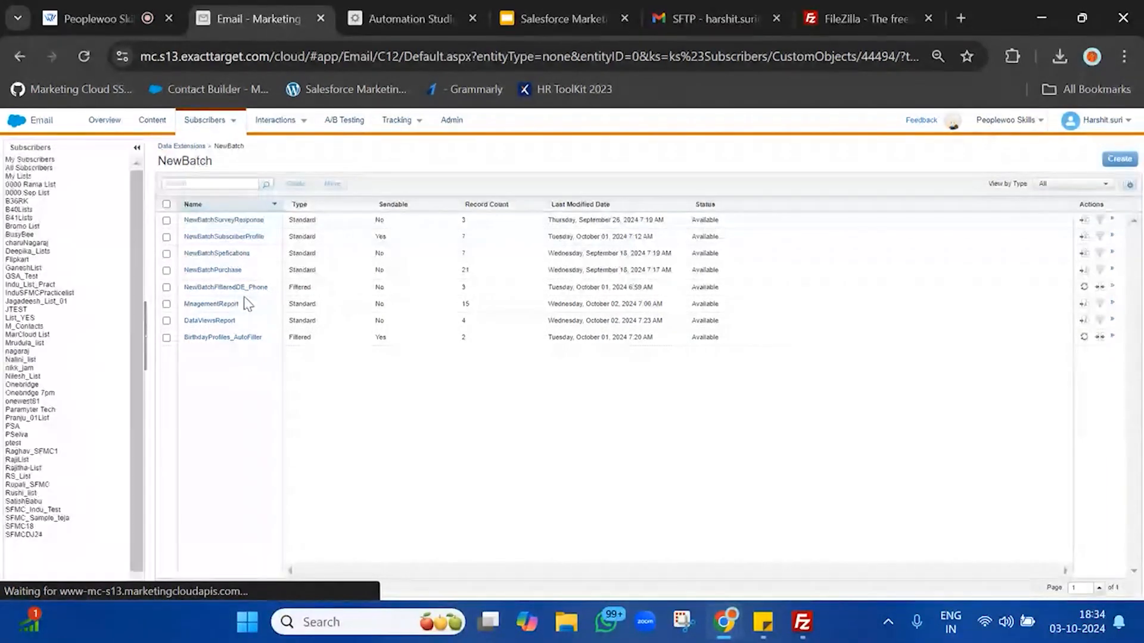
left_click(236, 237)
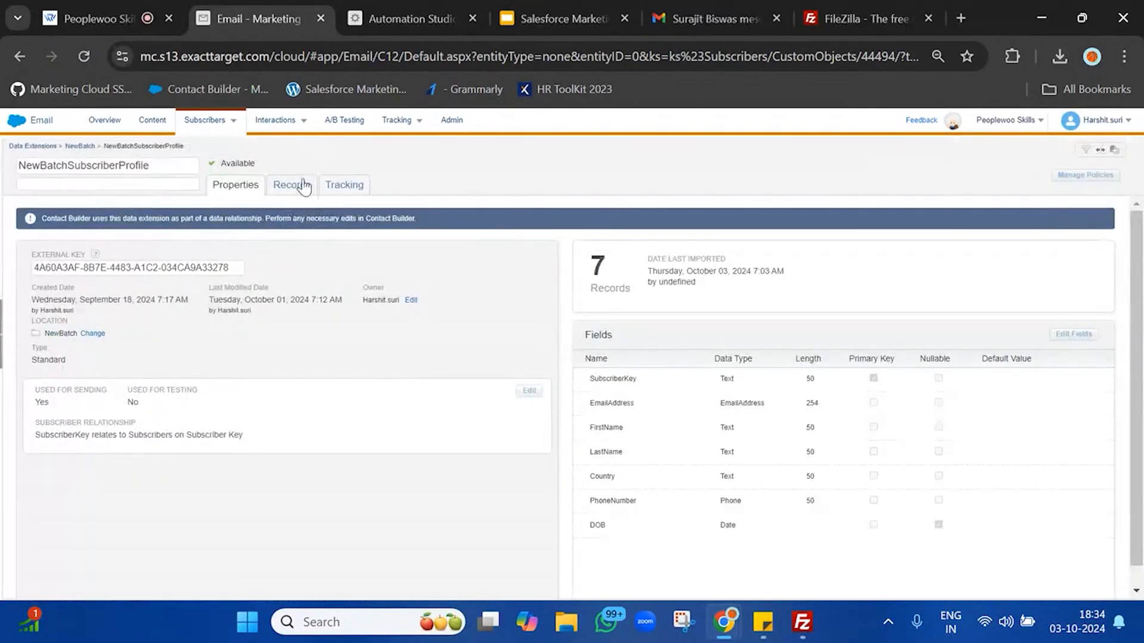
left_click(303, 183)
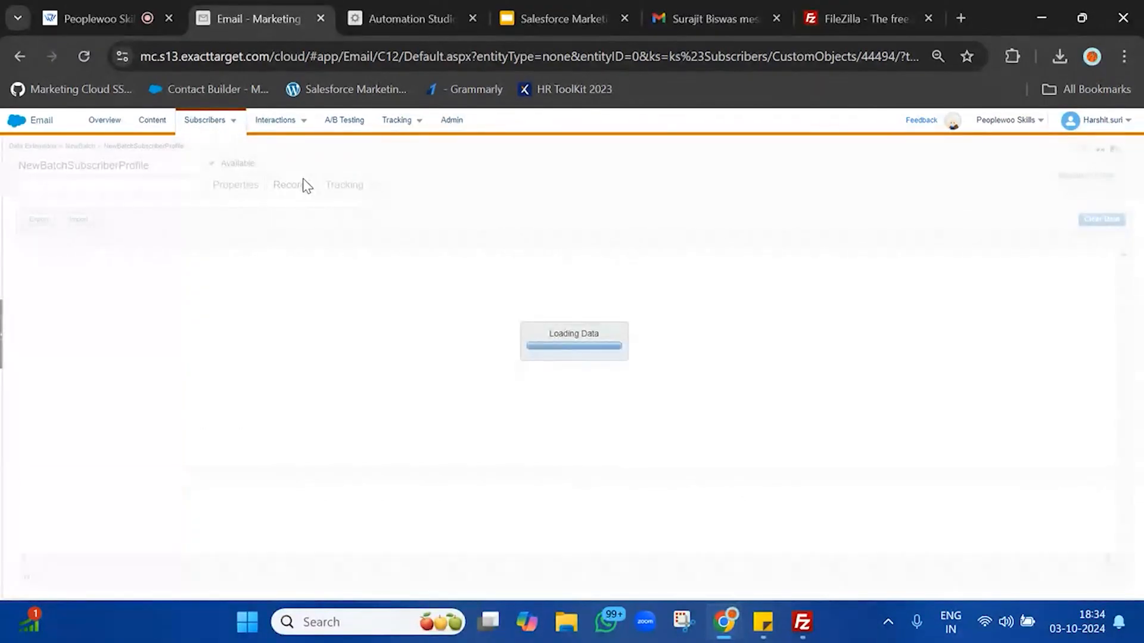
left_click_drag(736, 356, 24, 256)
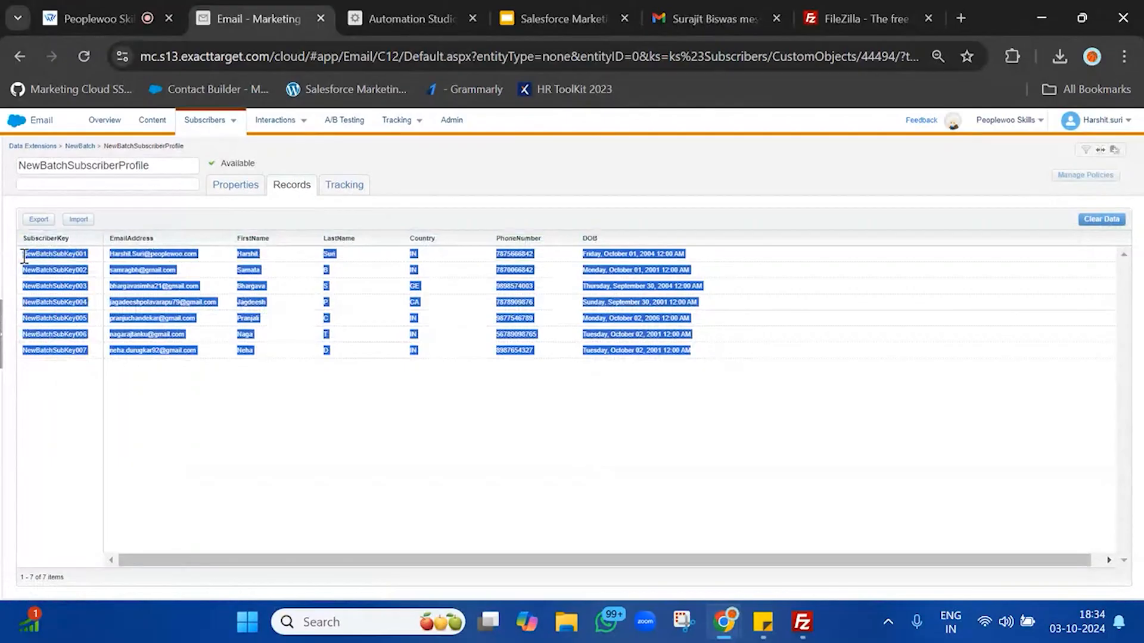
left_click(23, 256)
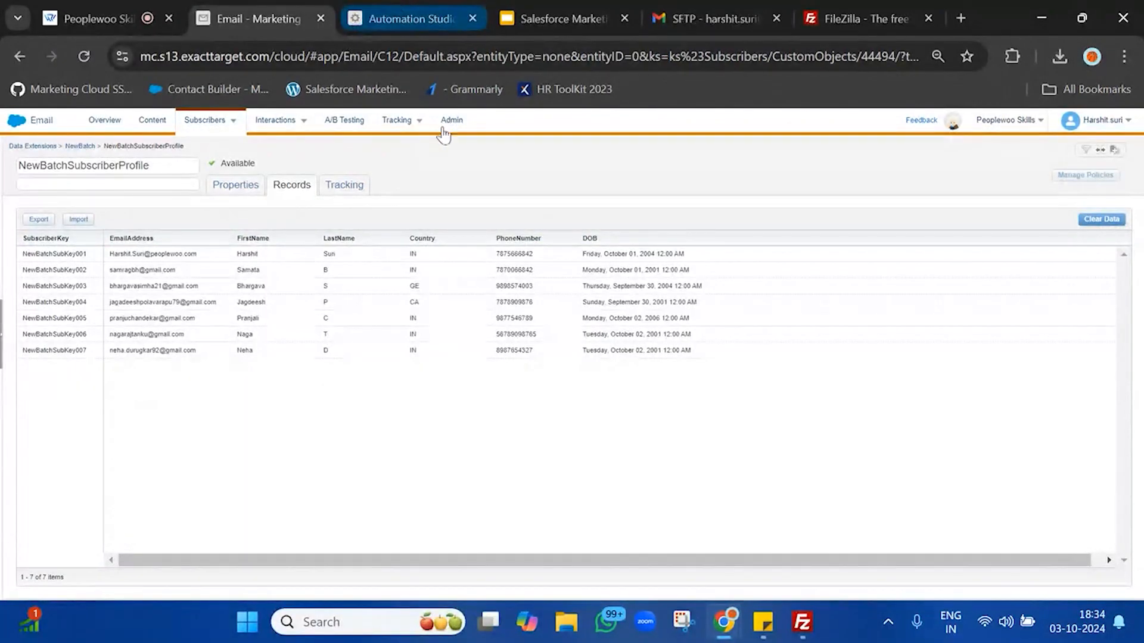
Step: Highlight the plan's final stage, 'Sends the emails to the new user/profiles', in Sticky Notes, then return to Chrome
mouse_move(763, 622)
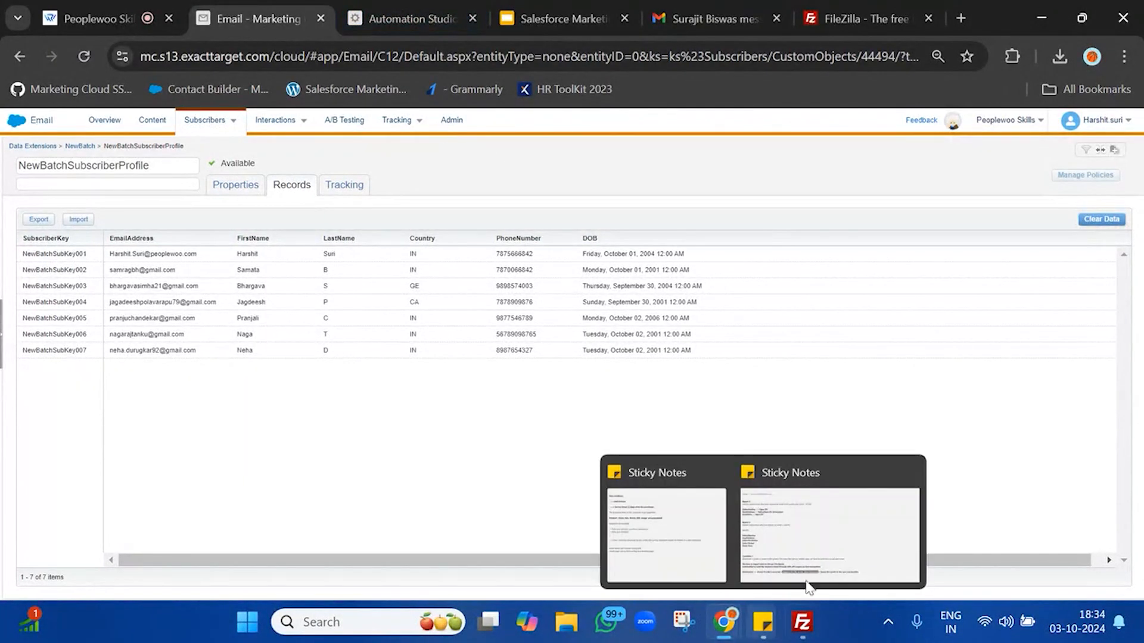
left_click(838, 527)
left_click_drag(511, 534, 819, 543)
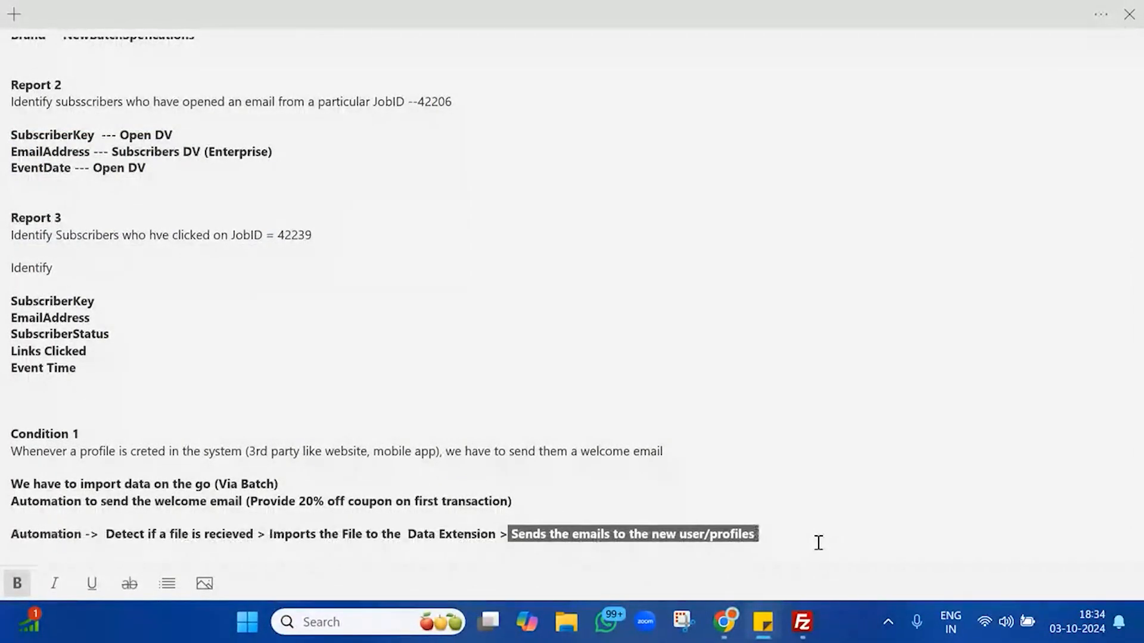
mouse_move(720, 622)
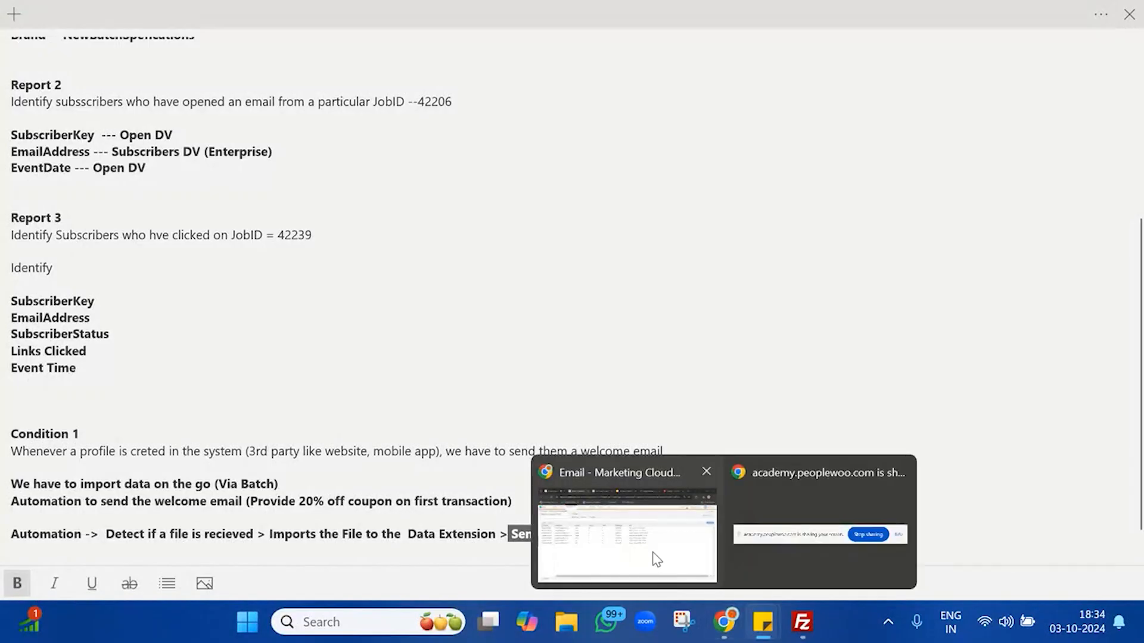
left_click(653, 556)
Step: Ask ChatGPT for HTML/CSS for a welcome email offering new users 20 percent off their first purchase
left_click(961, 6)
type("ch")
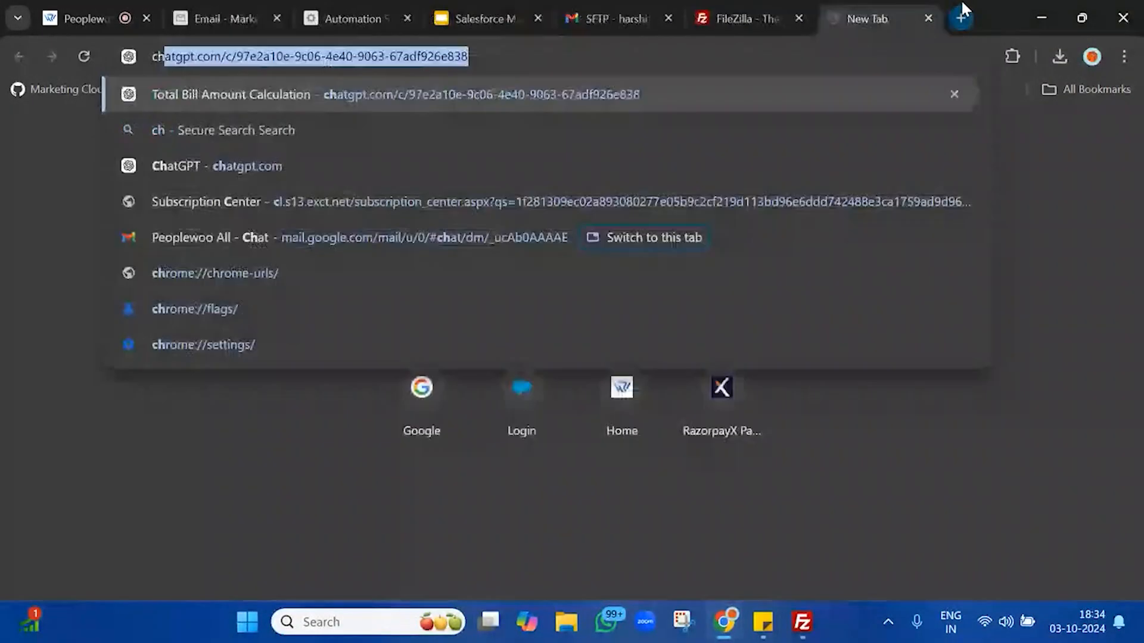
key("Return")
type("write a")
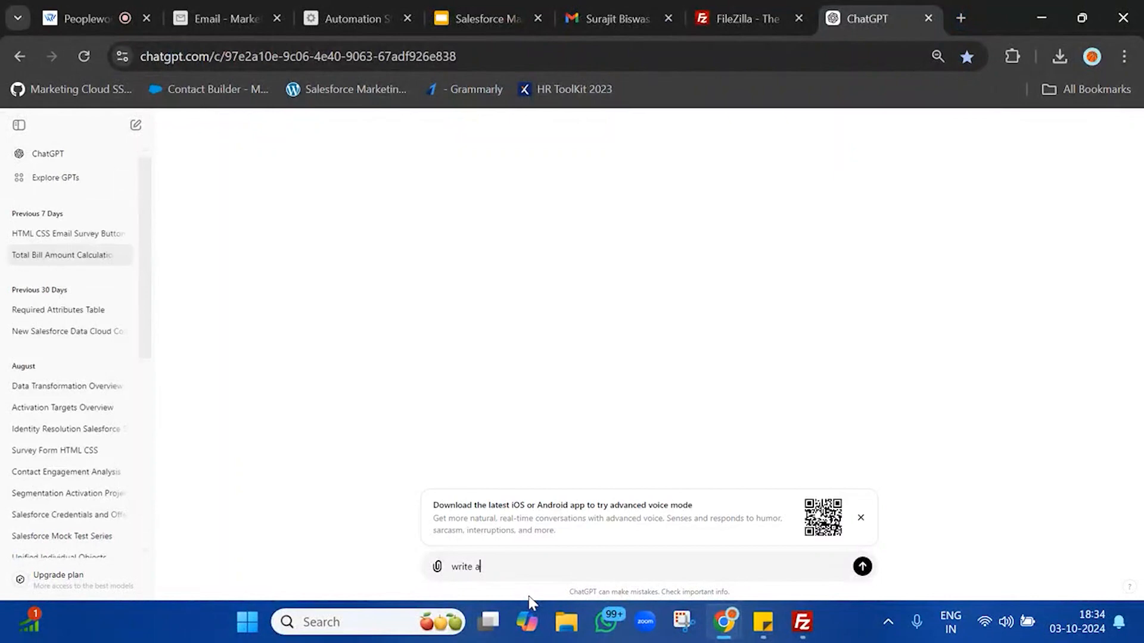
key("BackSpace")
type("html css for se")
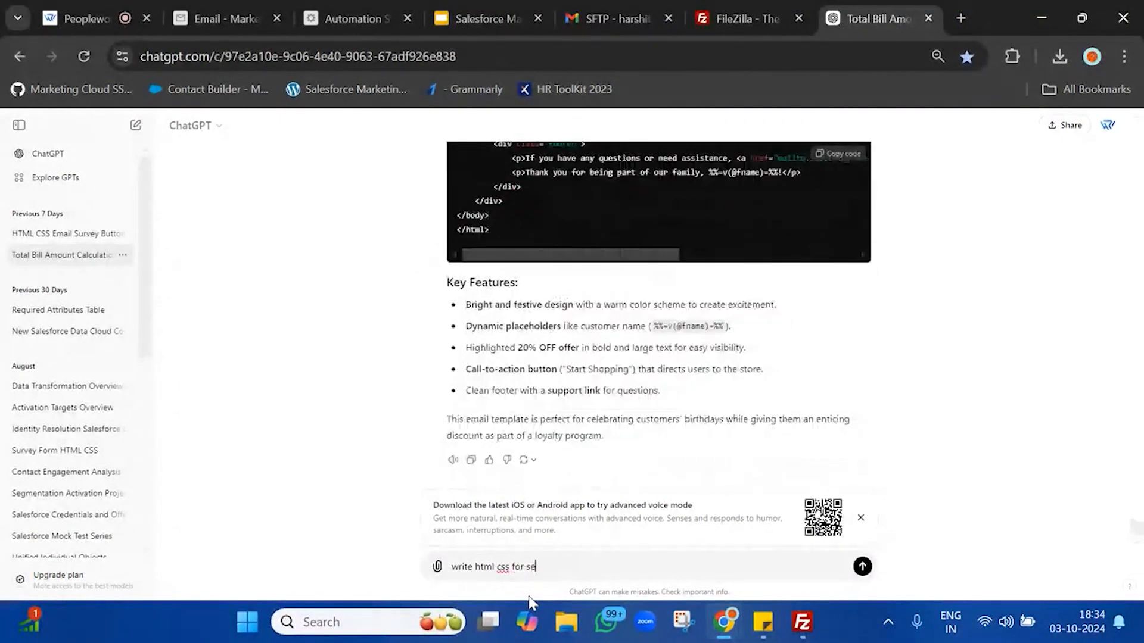
type("ndinwelcoming new user to")
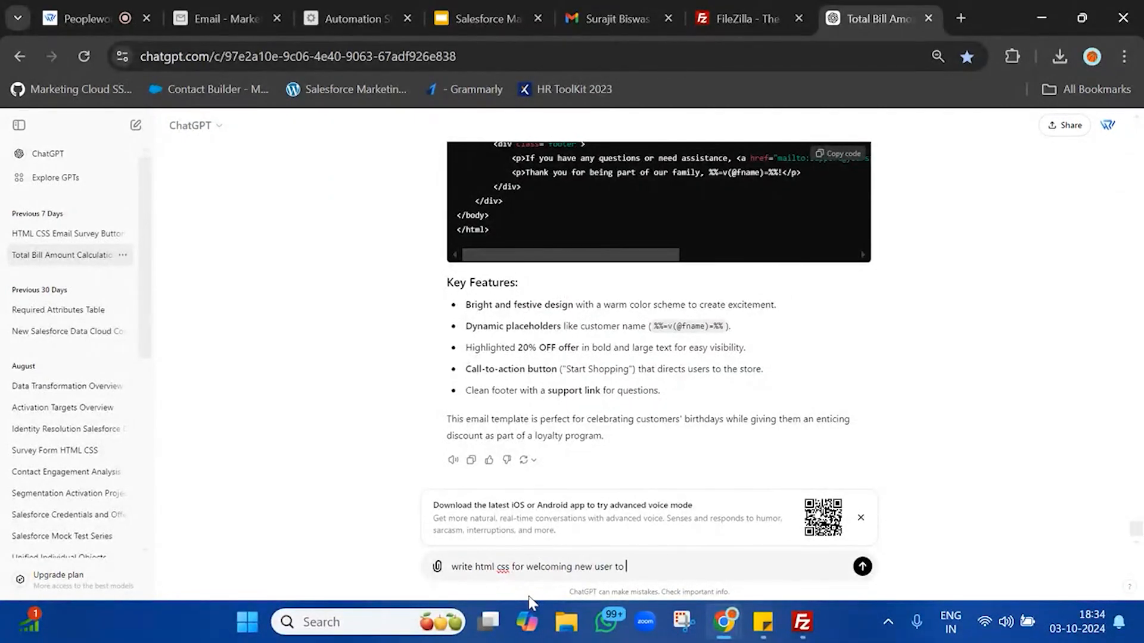
key("BackSpace")
key("BackSpace")
type("email and offer 20 percen")
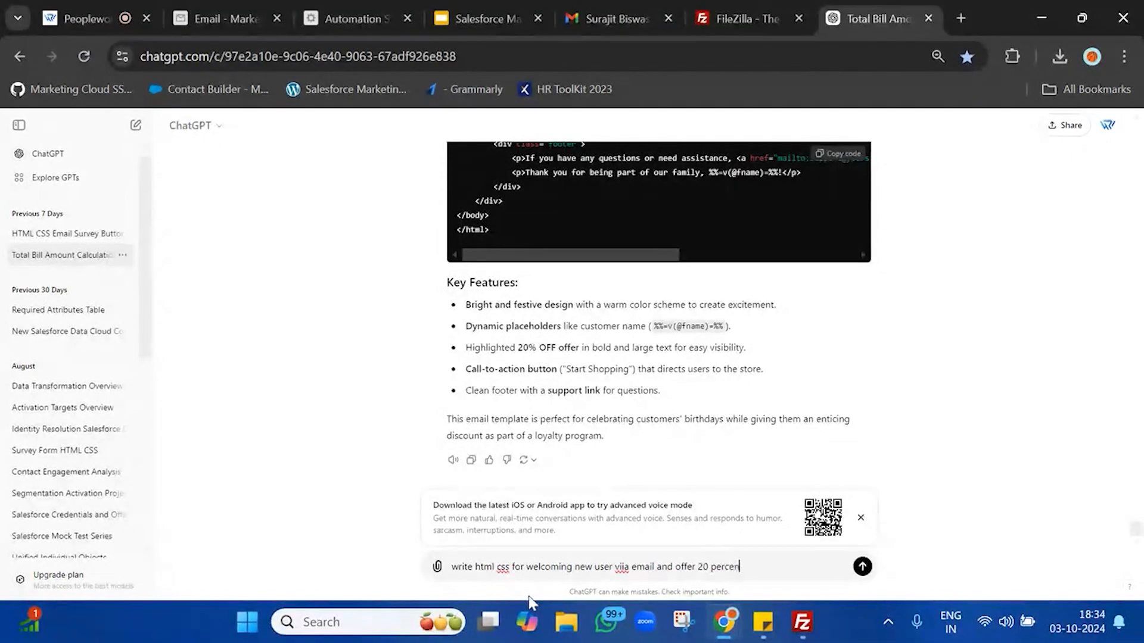
type("t off on firs")
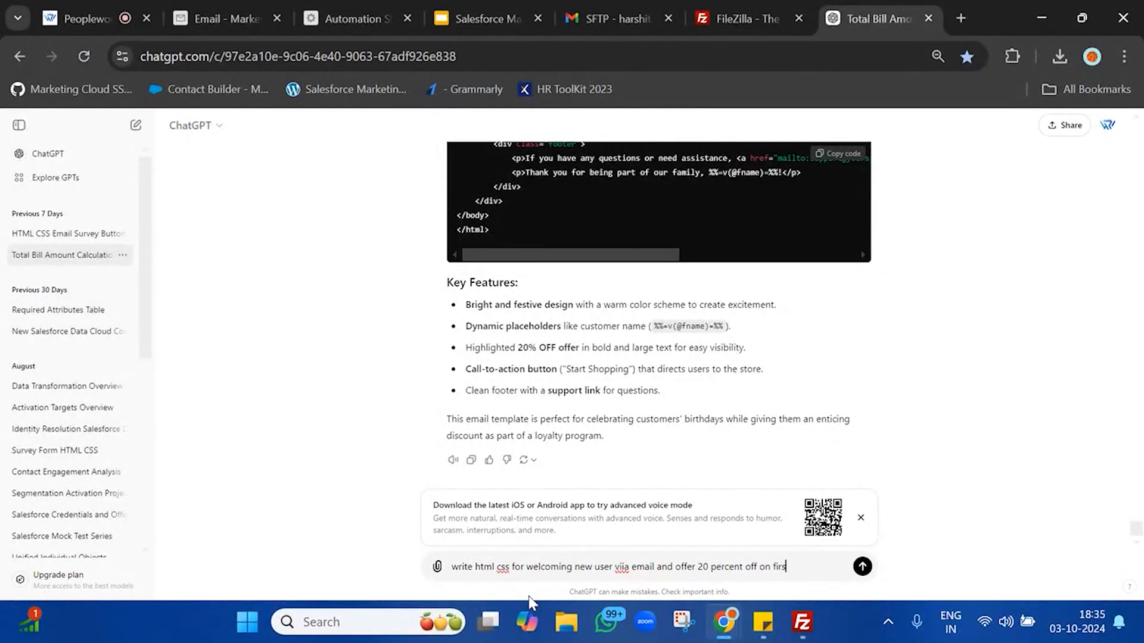
type("t purchase")
key("Return")
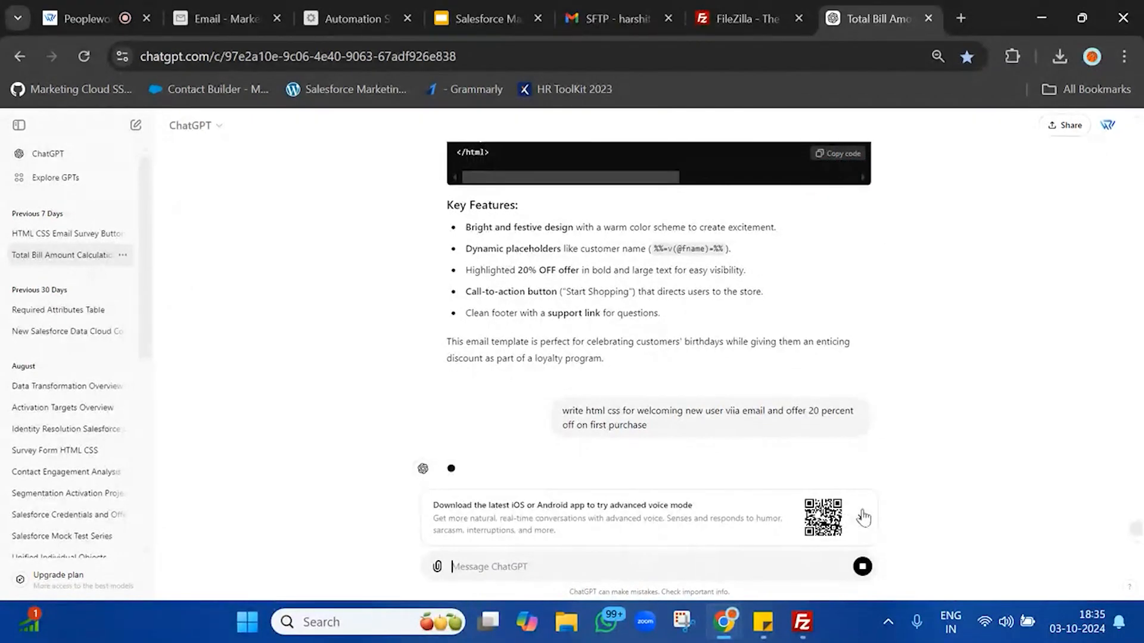
Step: Dismiss ChatGPT's voice-mode banner and return to the Marketing Cloud Email tab
left_click(860, 517)
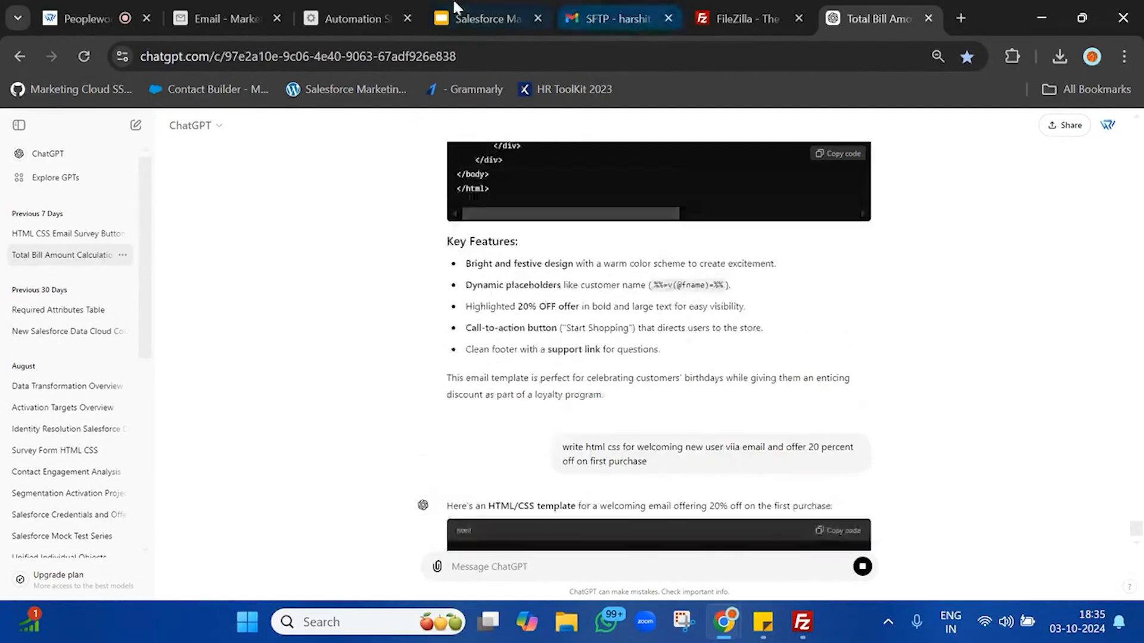
left_click(263, 9)
right_click(260, 7)
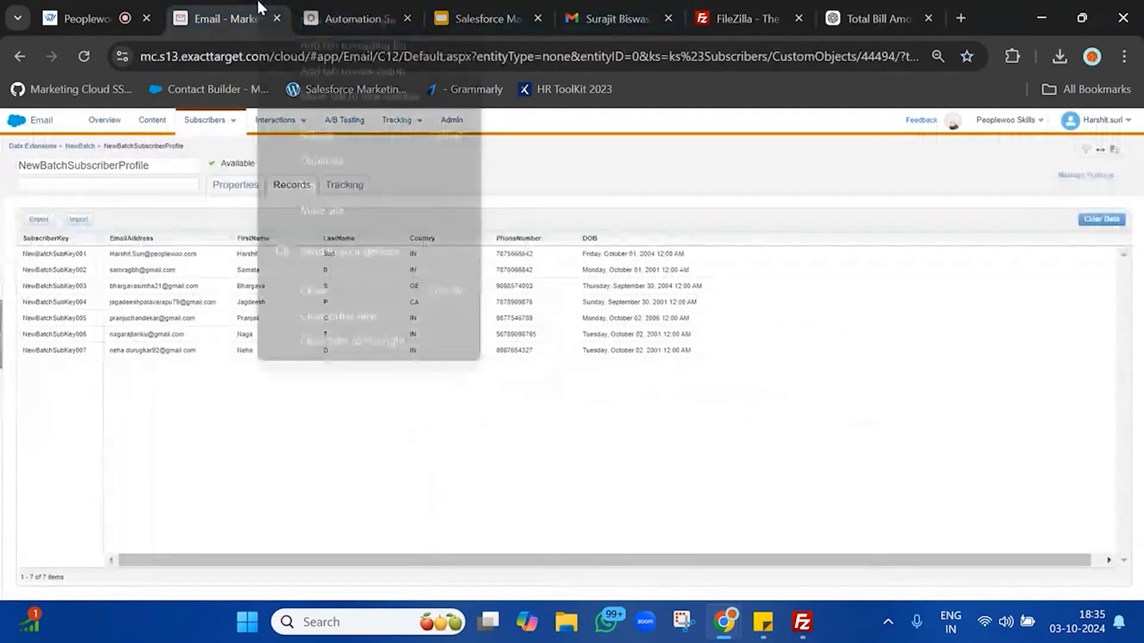
key("Escape")
Step: Open Email Studio's Content area and close the unused Gmail and FileZilla tabs
left_click(143, 124)
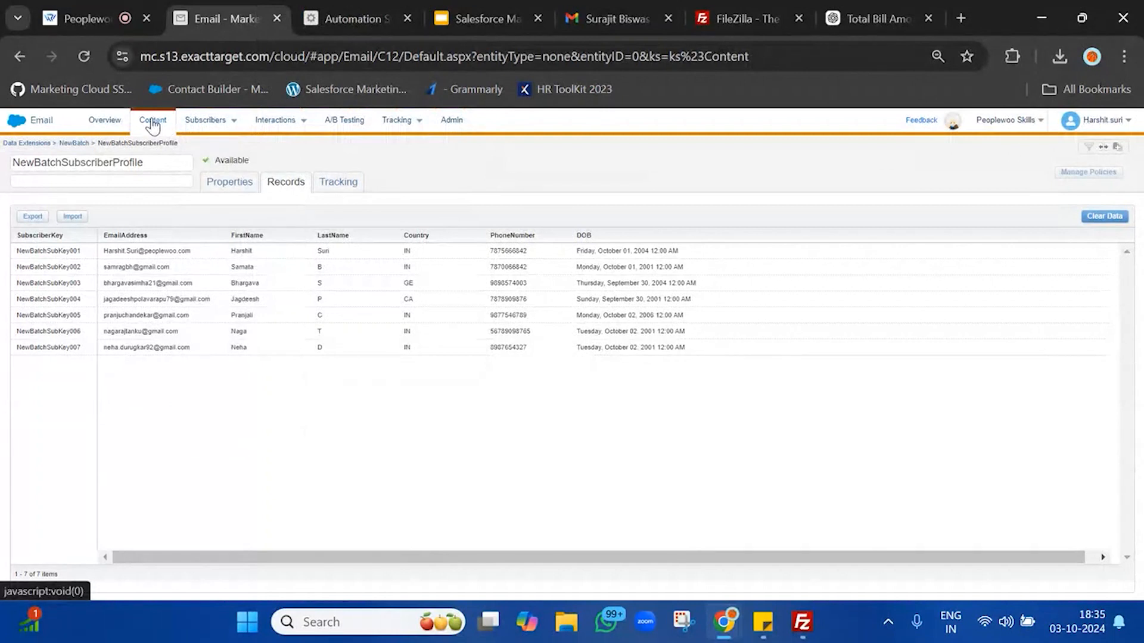
left_click(150, 123)
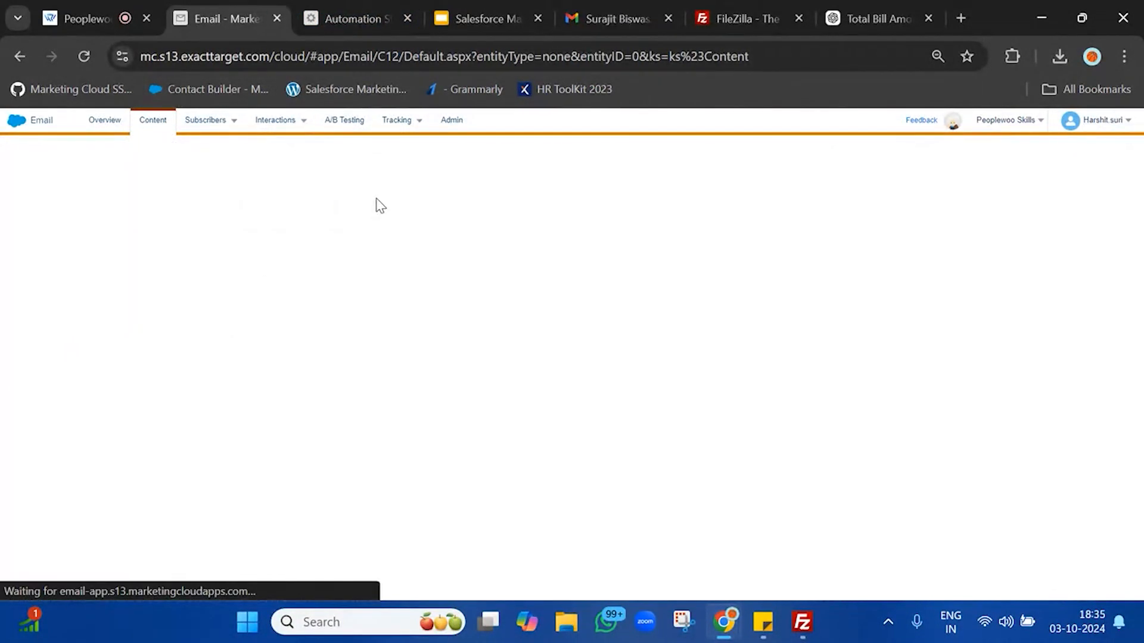
left_click(667, 18)
left_click(668, 18)
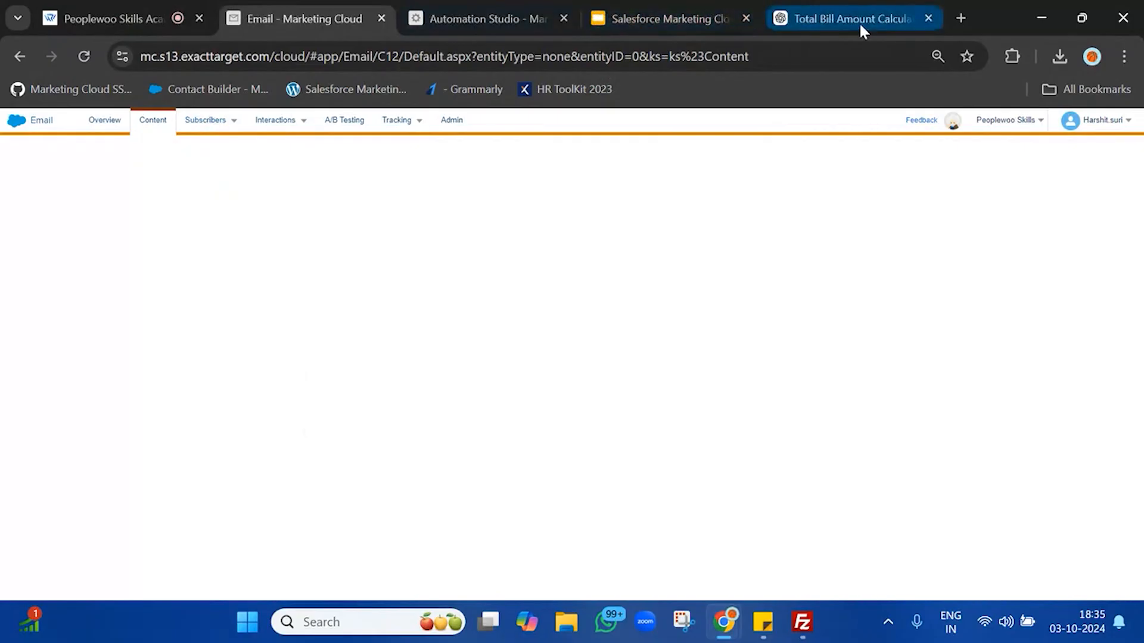
Step: Check ChatGPT's generated email code, then reload the Email page until Content Builder loads
left_click(859, 22)
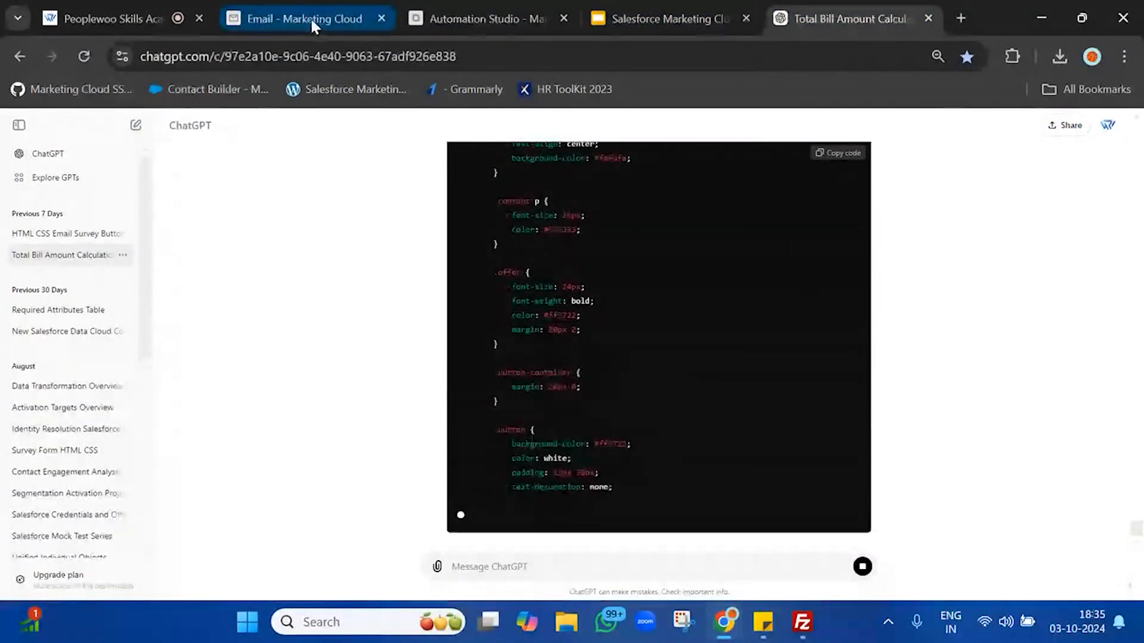
left_click(311, 20)
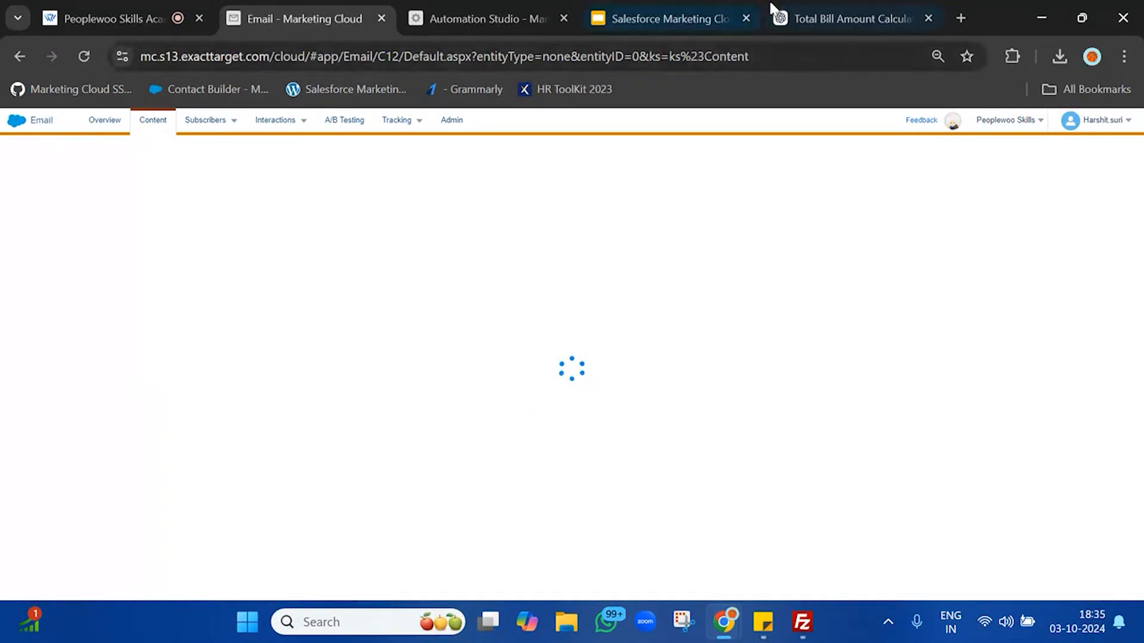
left_click(832, 9)
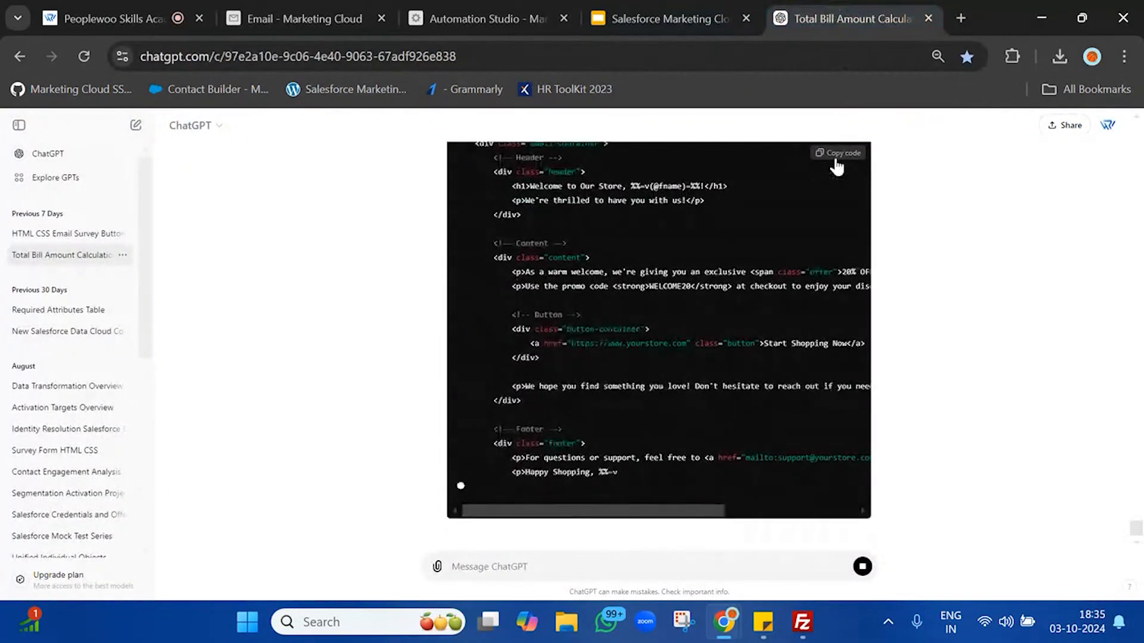
left_click(340, 8)
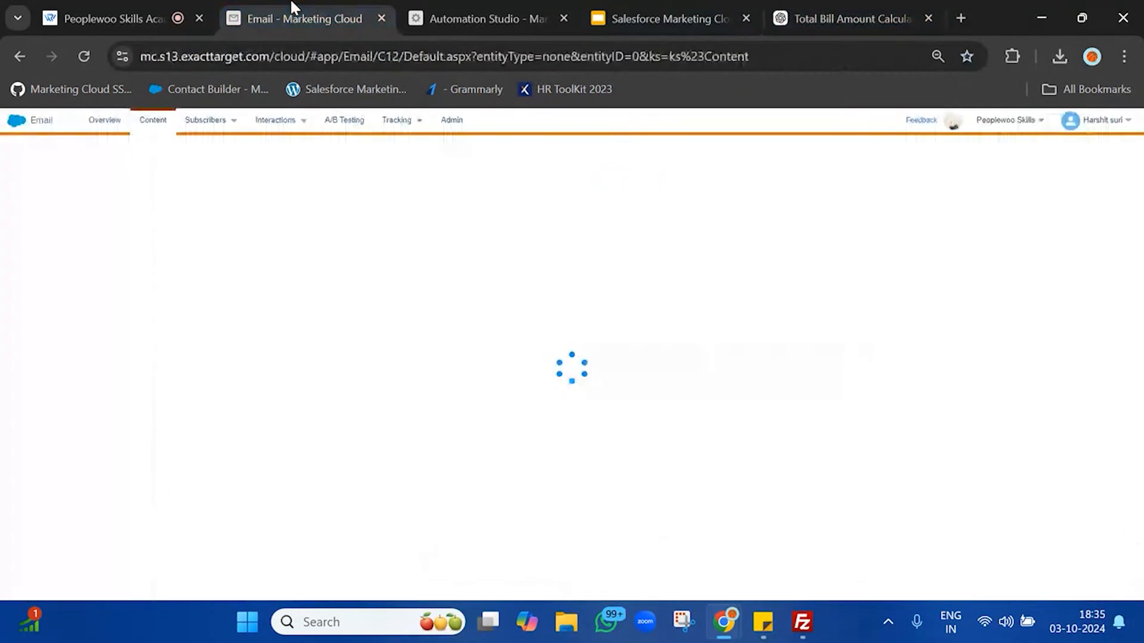
left_click(79, 58)
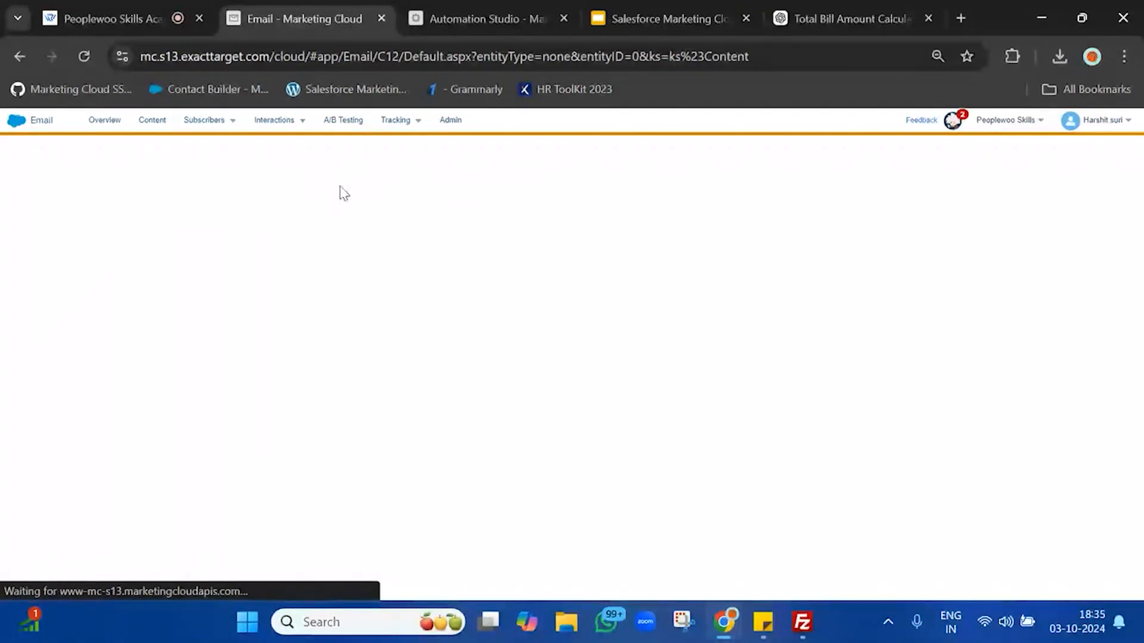
left_click(147, 122)
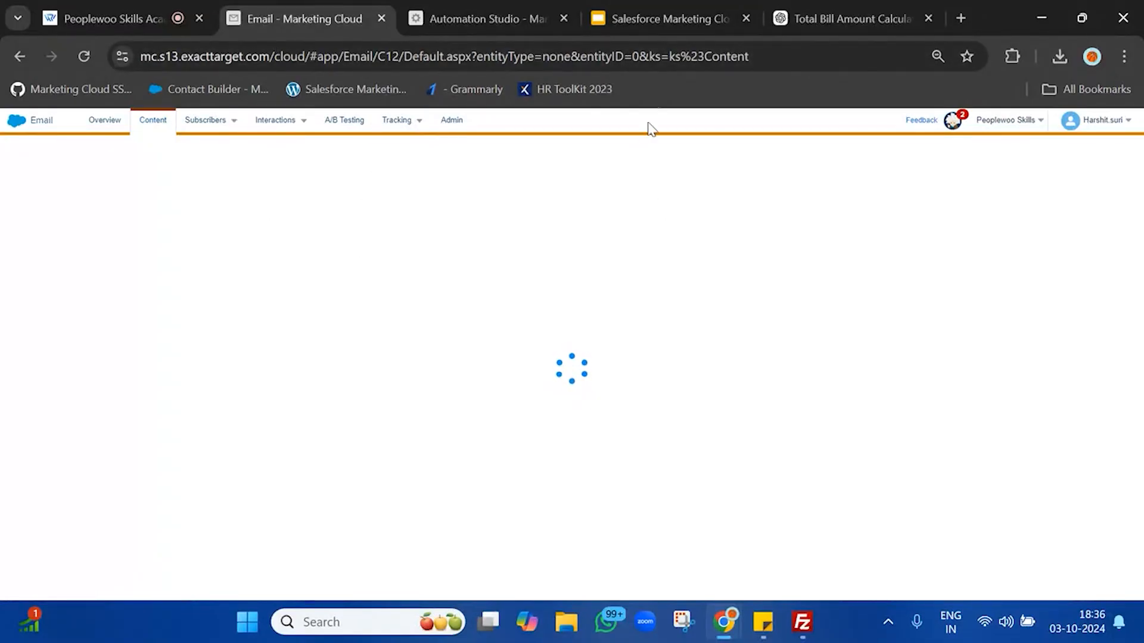
left_click(701, 51)
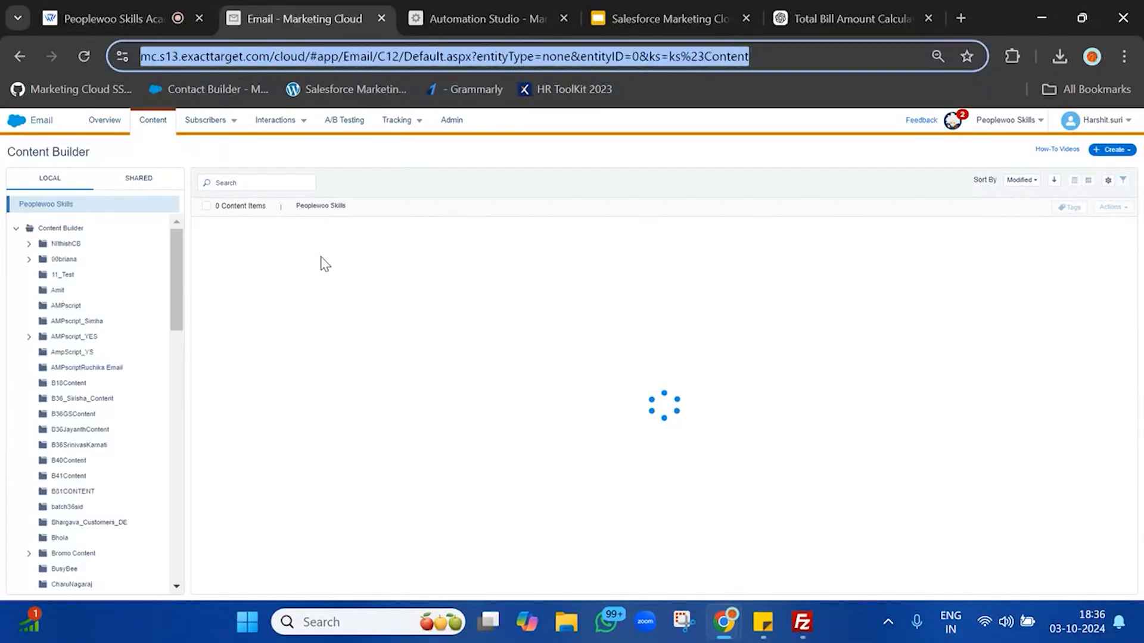
Step: Find and open the NewBatchContent folder with its 12 items, then open the Create menu
key("ctrl+f")
type("new")
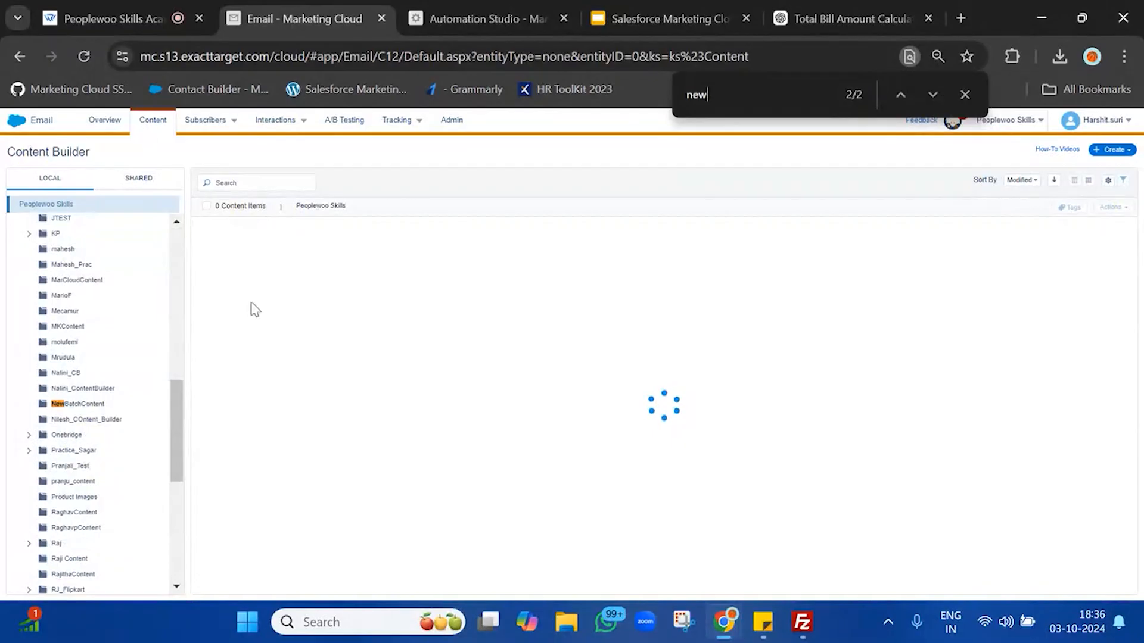
left_click(95, 405)
left_click(964, 95)
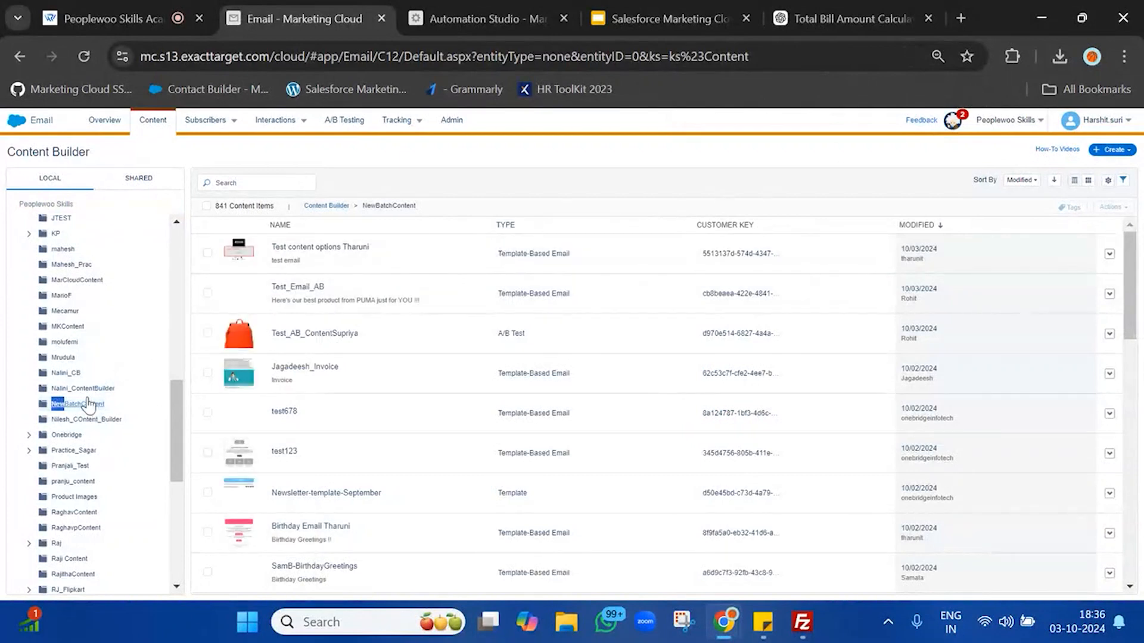
left_click(109, 406)
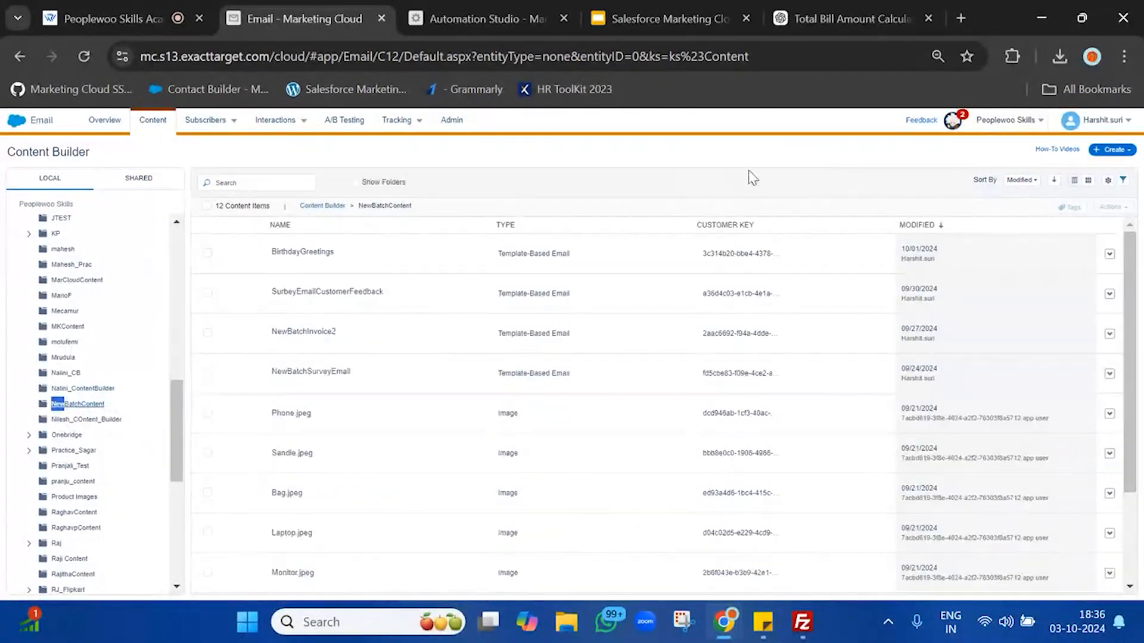
left_click(1127, 150)
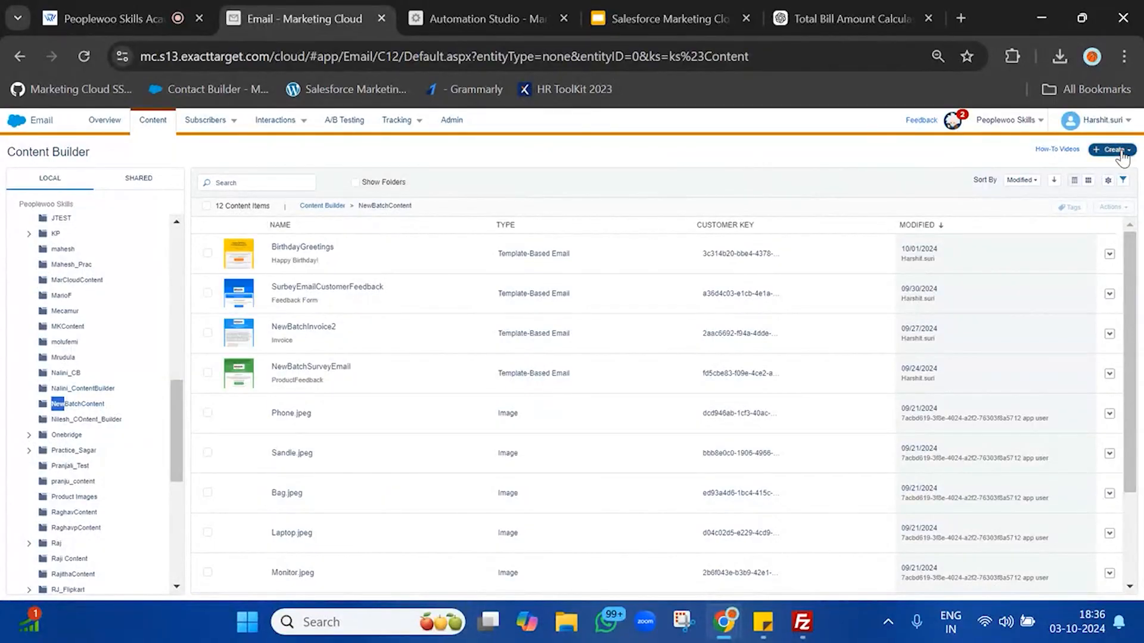
Step: Create a template email from EMPTY > Blank Page named WelcomeEmail and continue to Add Content
left_click(1103, 177)
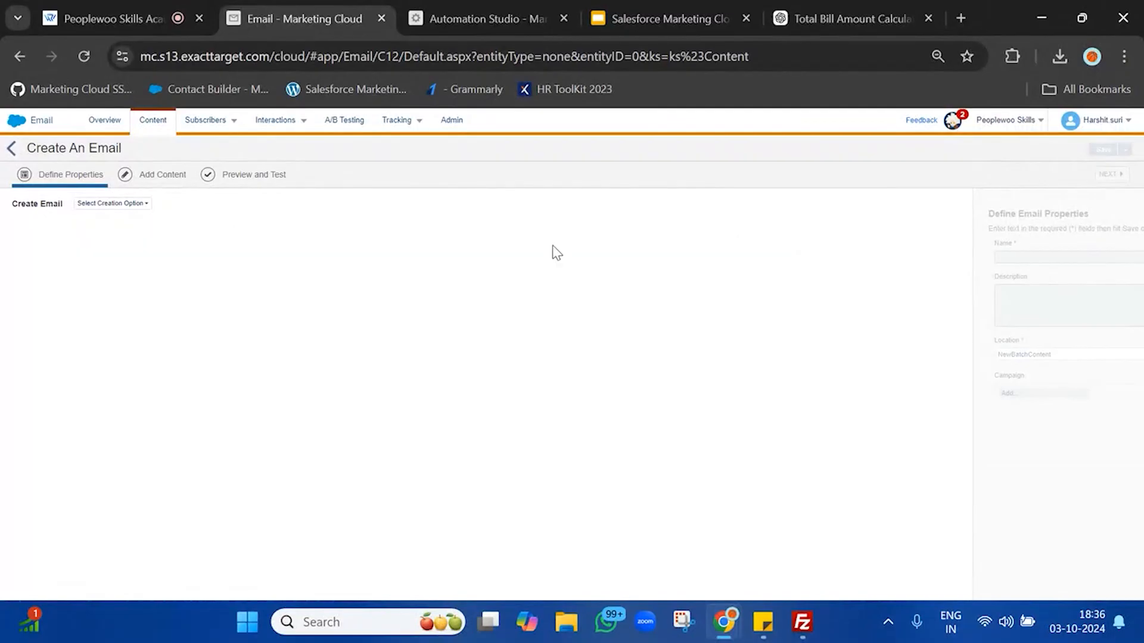
left_click(126, 203)
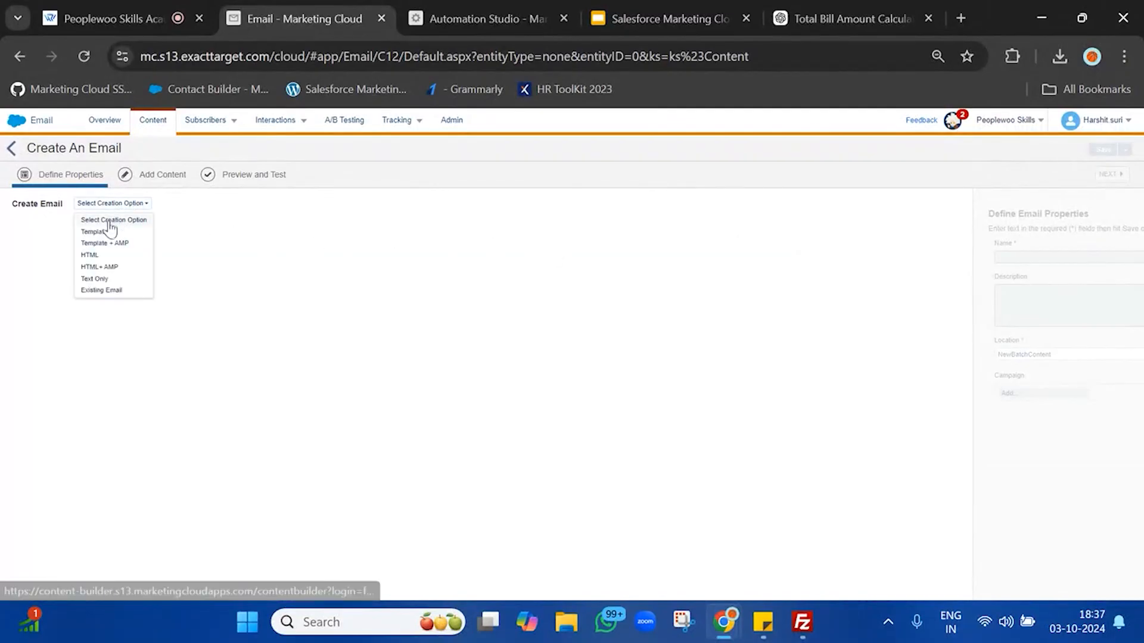
left_click(110, 232)
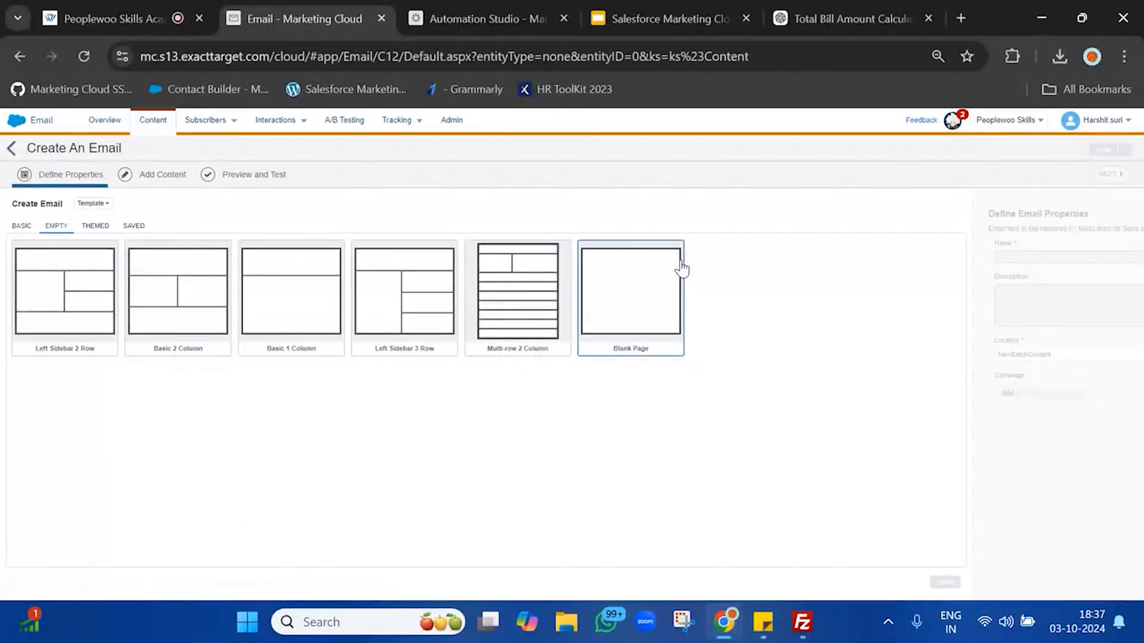
left_click(682, 269)
left_click(945, 582)
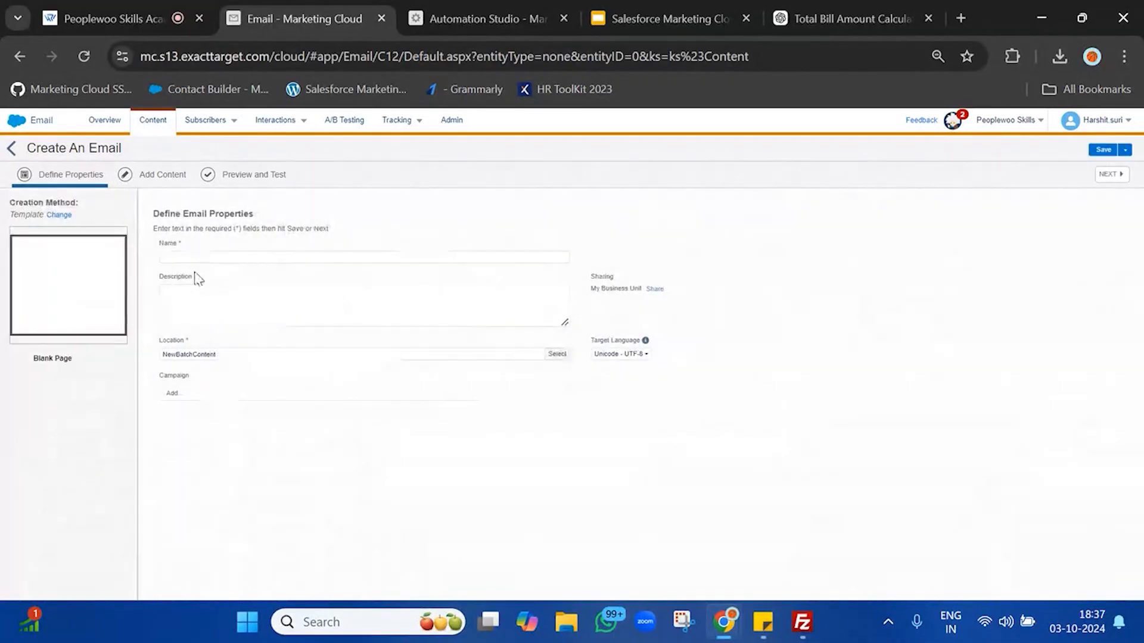
left_click(205, 256)
type("Welcom")
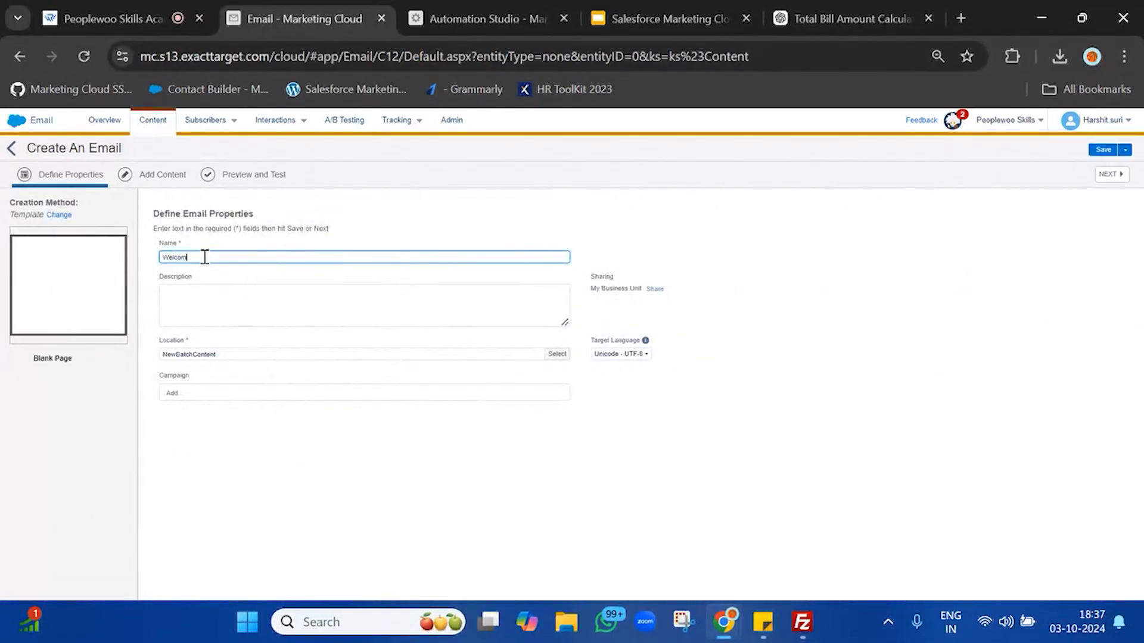
type("eEmail")
left_click(1111, 175)
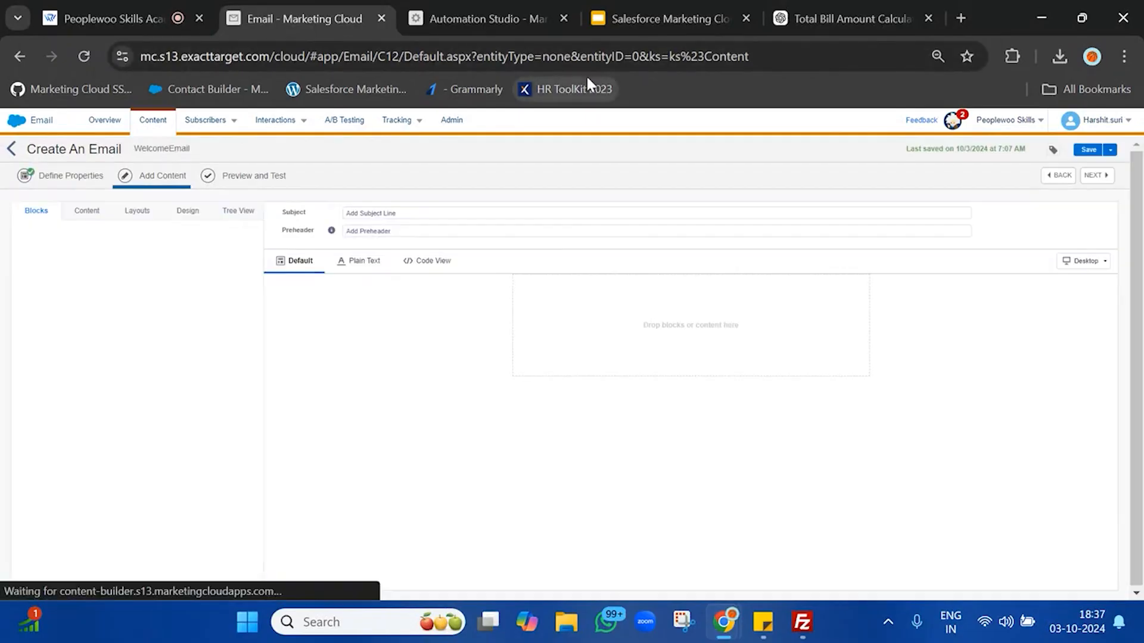
Step: Add an HTML block holding ChatGPT's 20% OFF welcome code, with the greeting variable changed to %%Firstname%%
left_click_drag(159, 263, 731, 334)
left_click(853, 18)
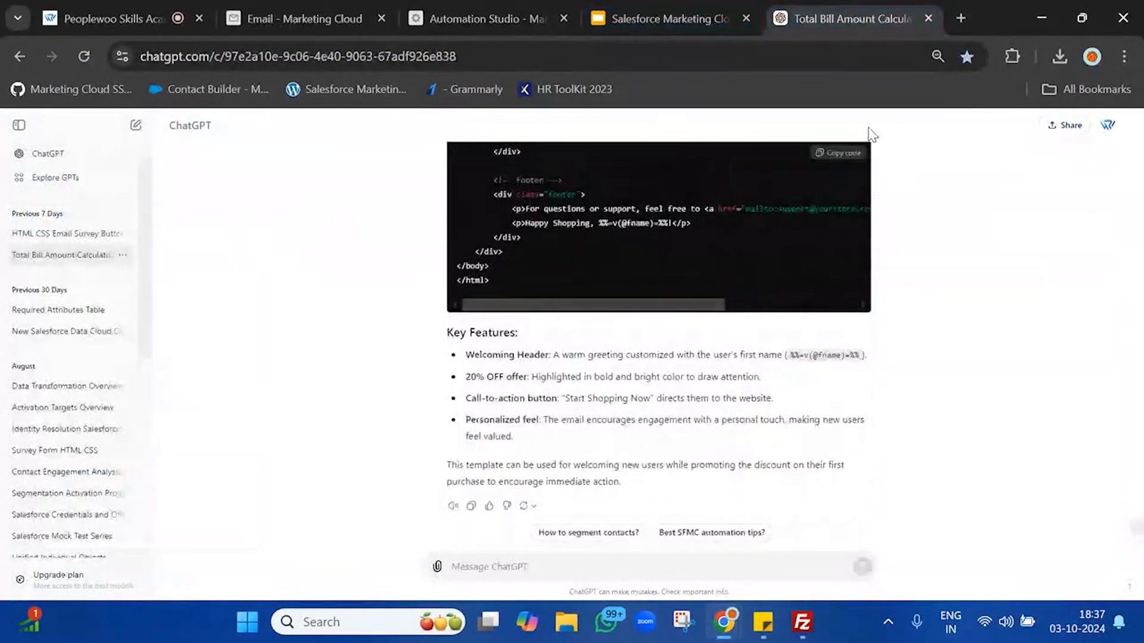
left_click(839, 152)
left_click(248, 9)
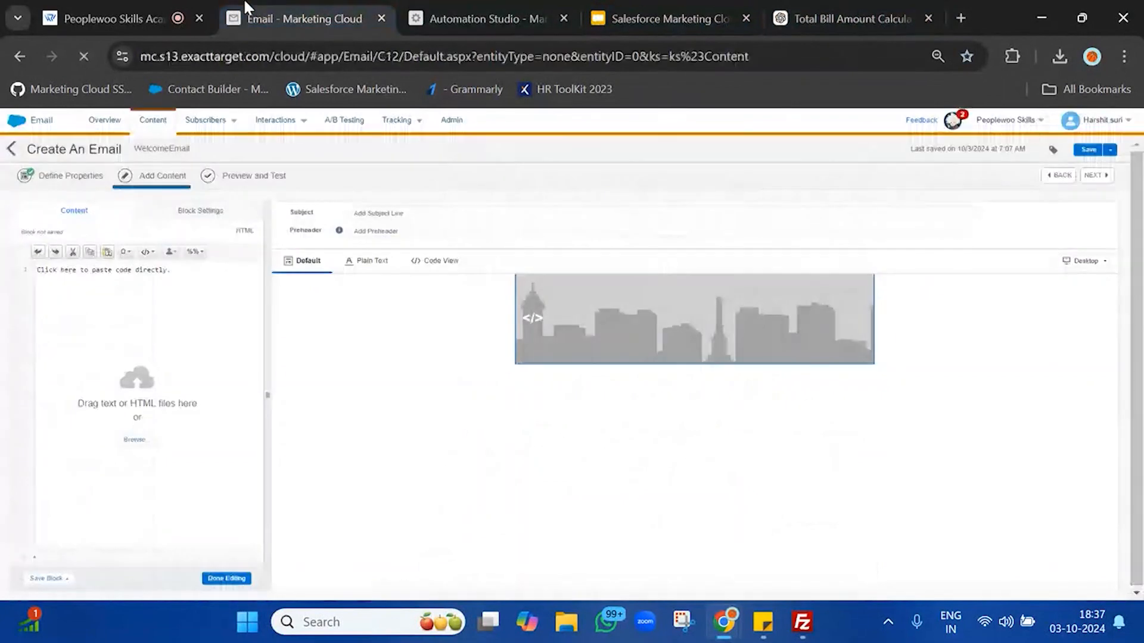
left_click(129, 278)
key("ctrl+v")
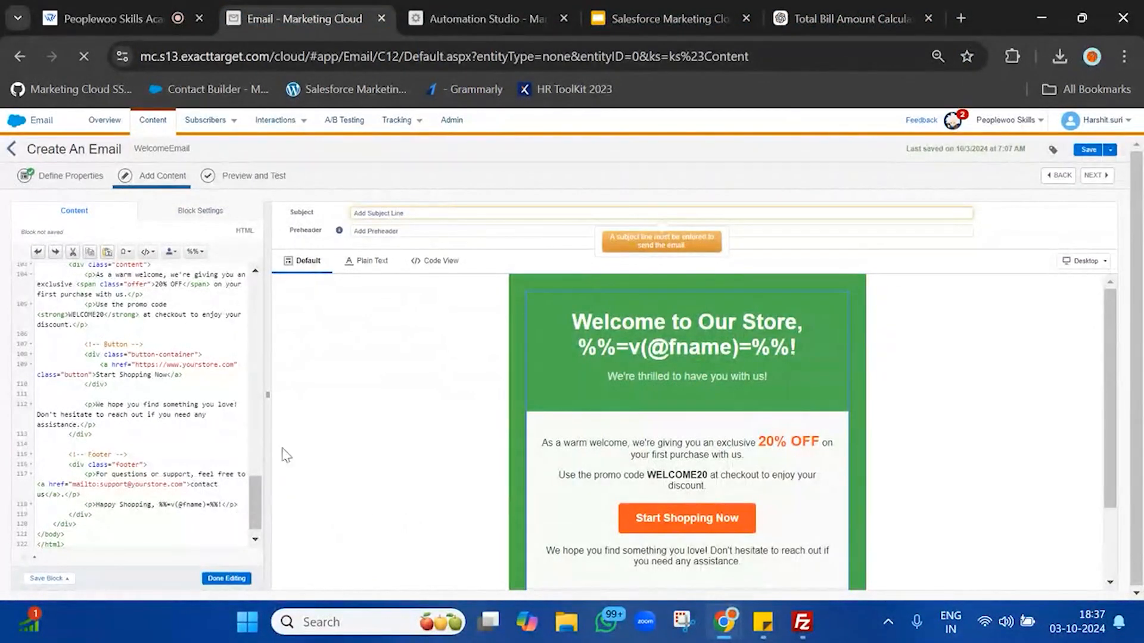
scroll(174, 408, "up", 10)
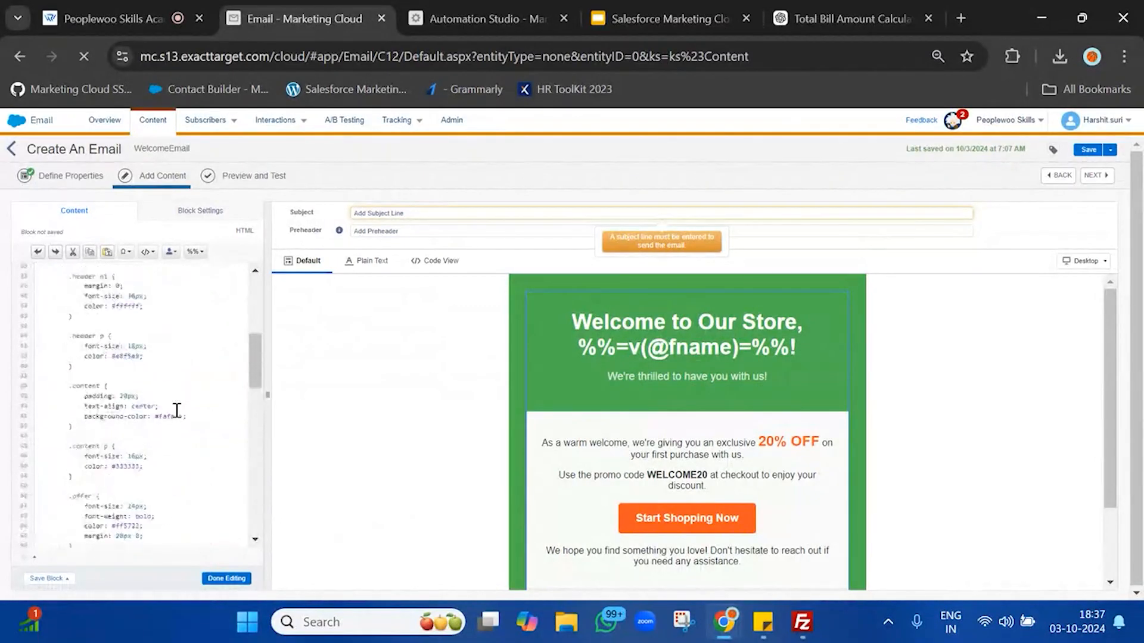
scroll(177, 410, "up", 10)
scroll(177, 411, "down", 20)
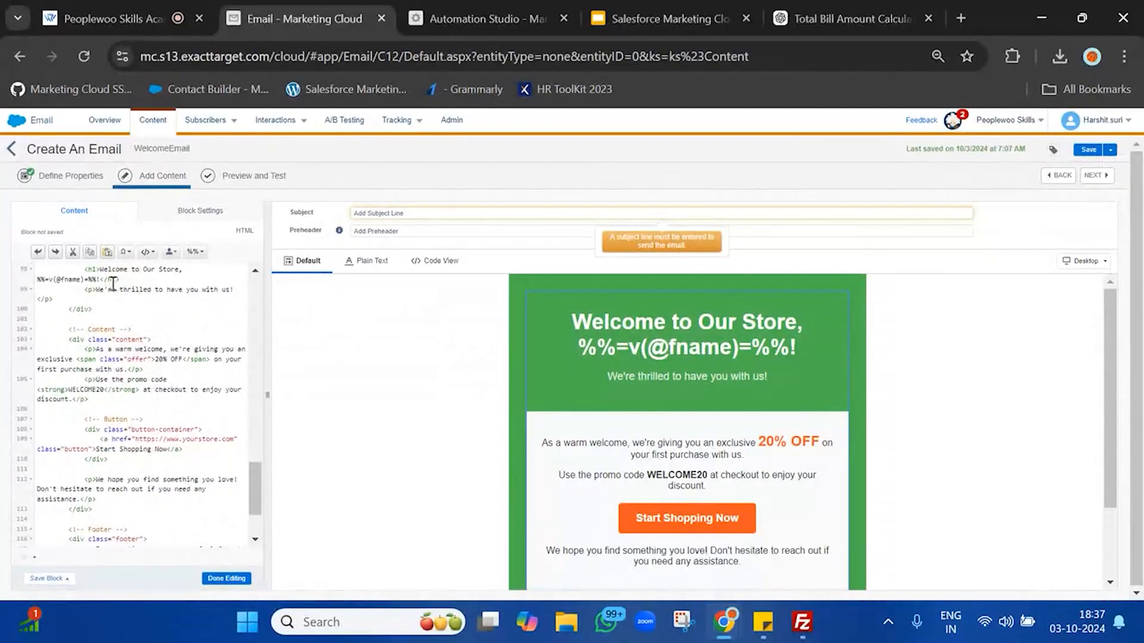
key("BackSpace")
key("BackSpace")
key("BackSpace")
key("BackSpace")
key("BackSpace")
key("BackSpace")
key("BackSpace")
key("BackSpace")
key("BackSpace")
key("BackSpace")
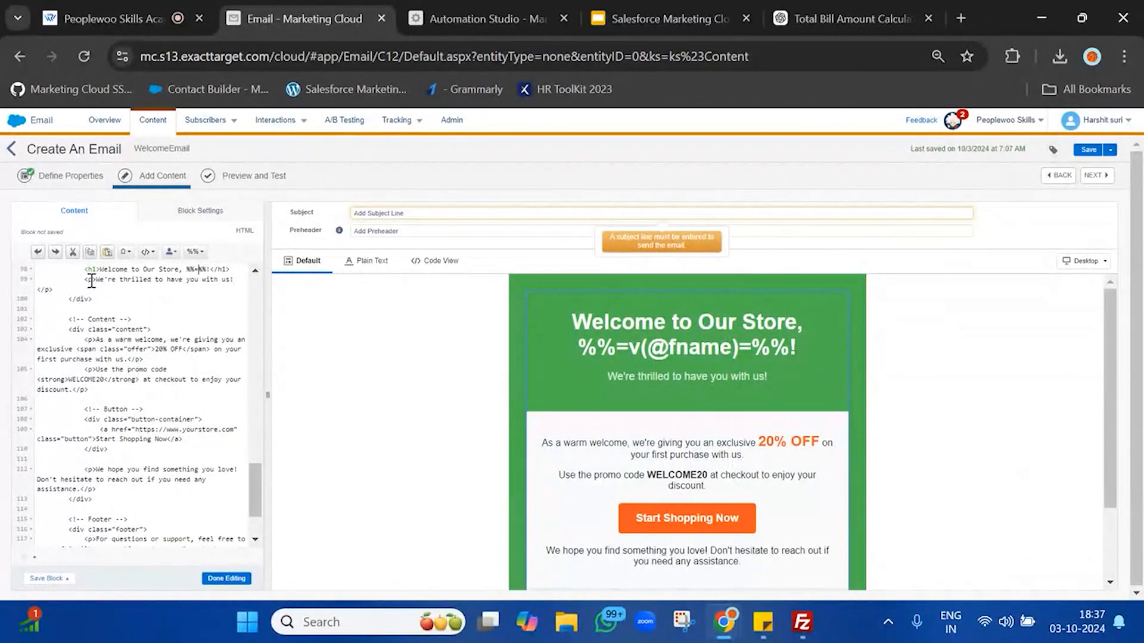
type("Firs")
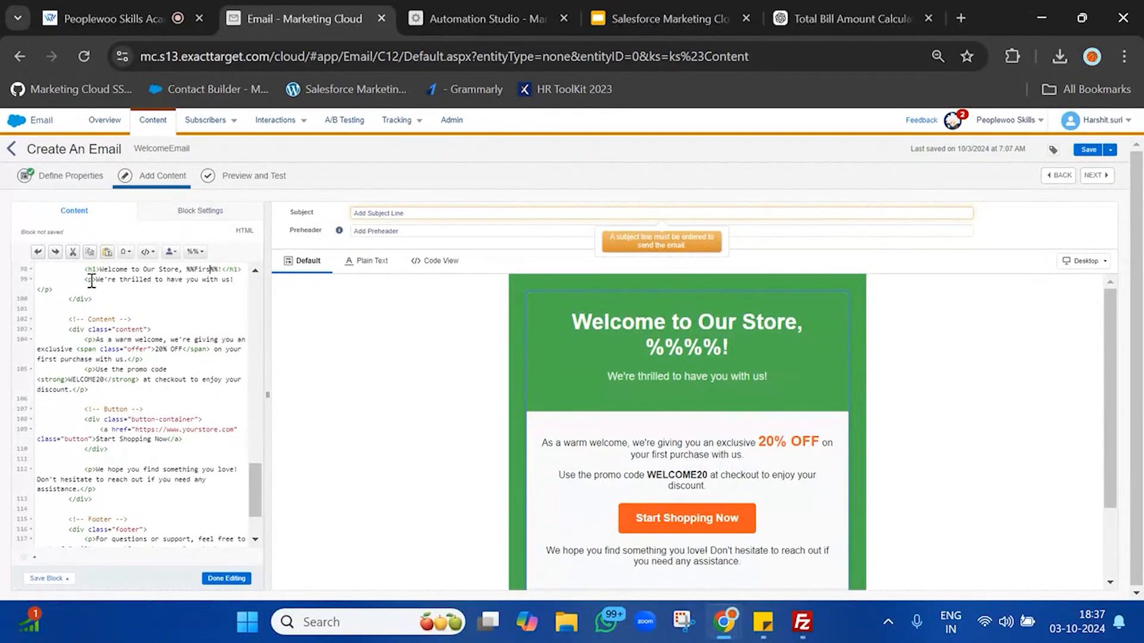
type("tname")
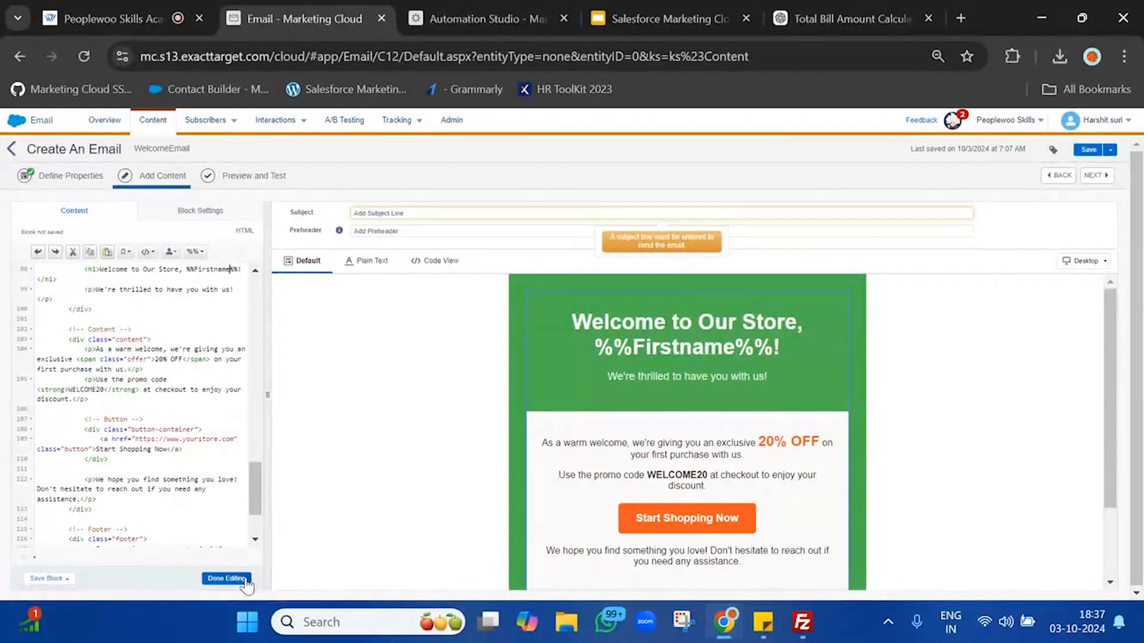
left_click(227, 579)
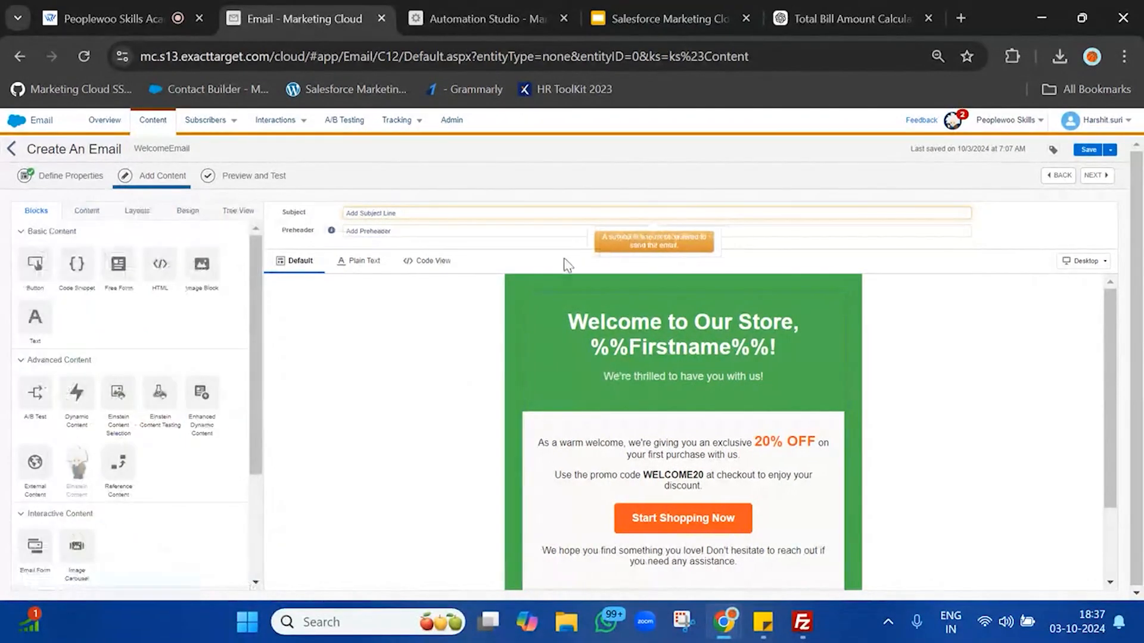
Step: Set the email subject to 'Welcome New User' and save WelcomeEmail
left_click(598, 214)
type("Welco")
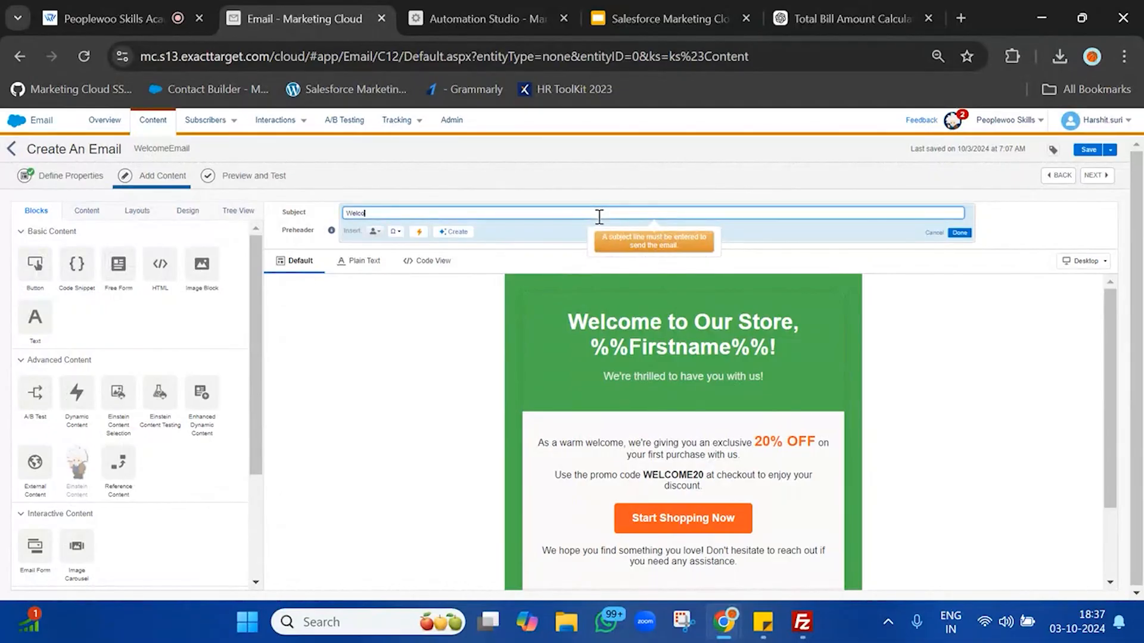
type("me New User")
left_click(959, 232)
scroll(773, 494, "down", 2)
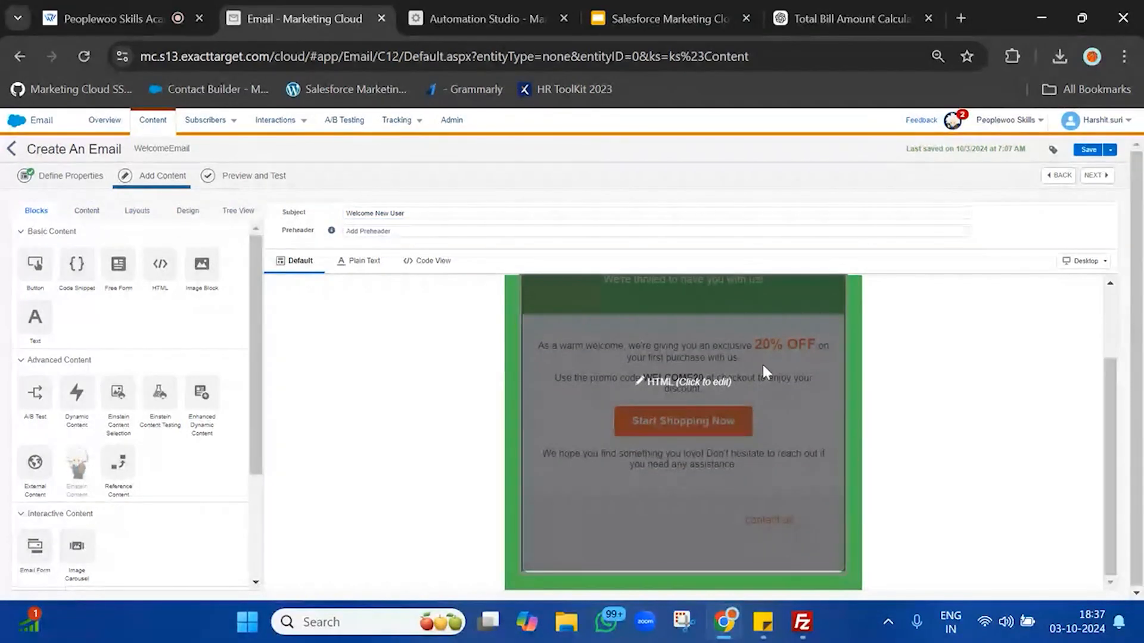
scroll(985, 425, "up", 2)
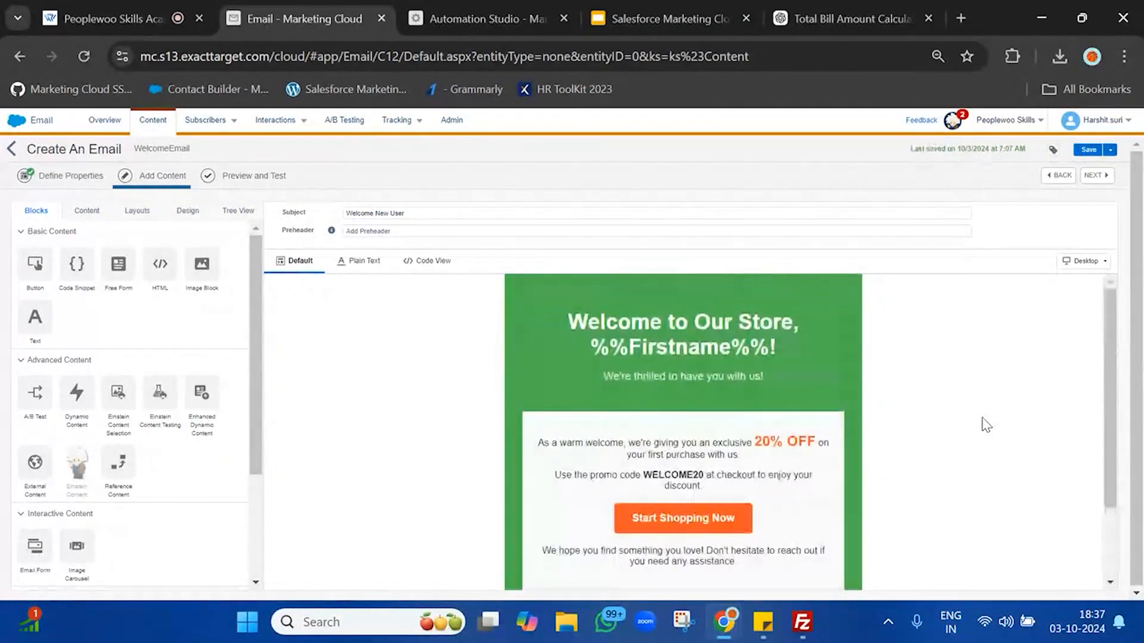
left_click(1089, 150)
Step: Deactivate the File Drop trigger on NewBatchFileDropAutomation's workflow
left_click(479, 18)
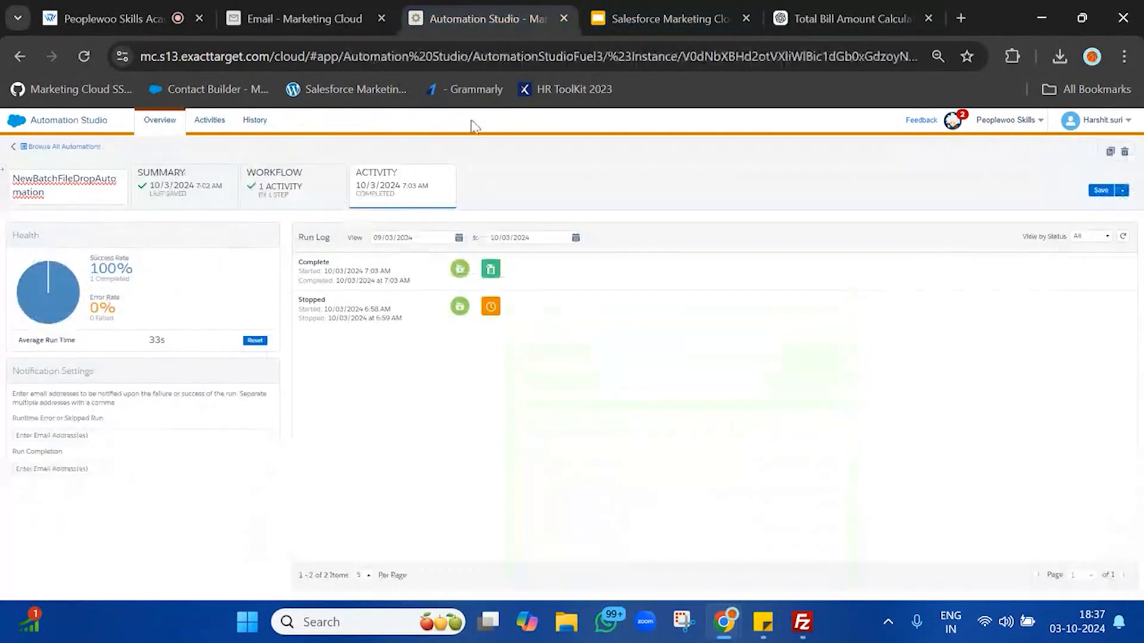
left_click(310, 190)
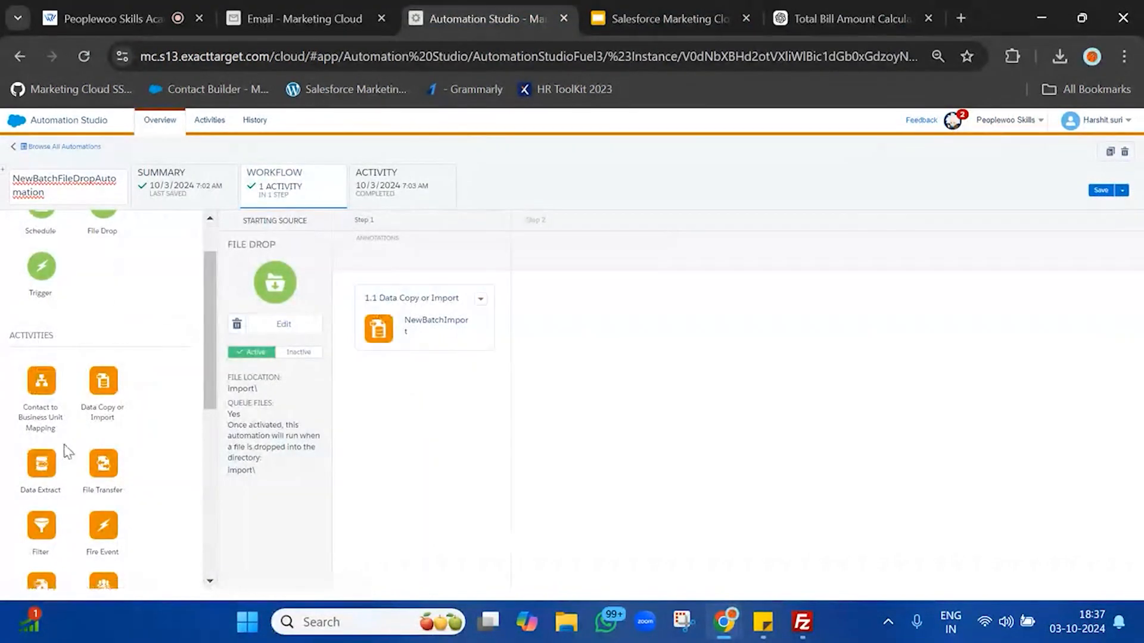
scroll(66, 451, "down", 1)
scroll(63, 451, "down", 1)
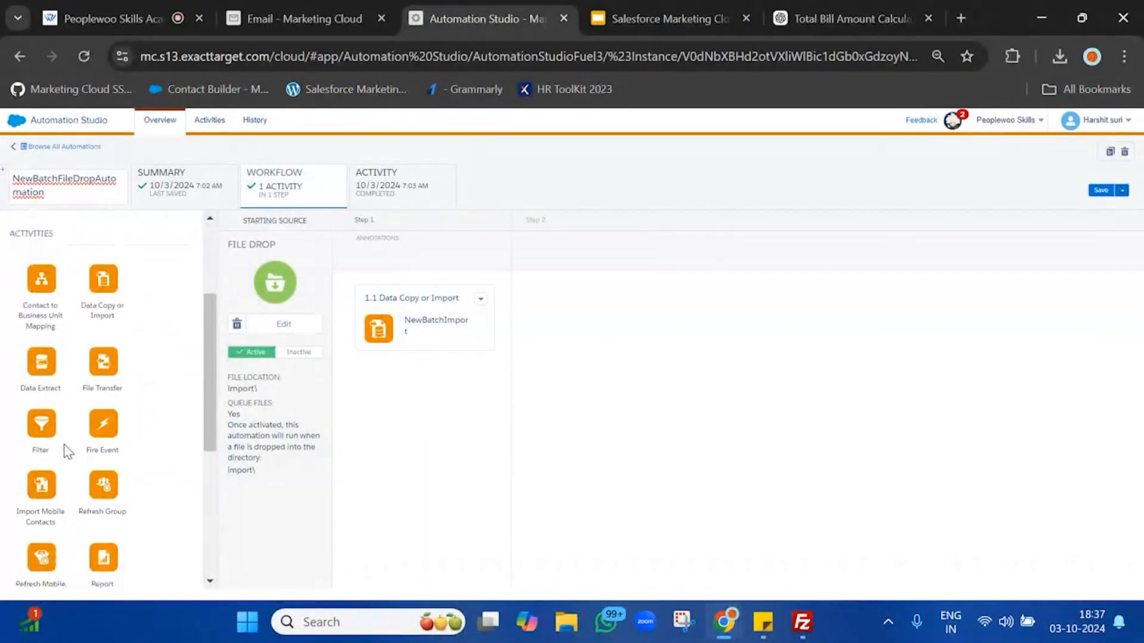
left_click(308, 357)
left_click(676, 249)
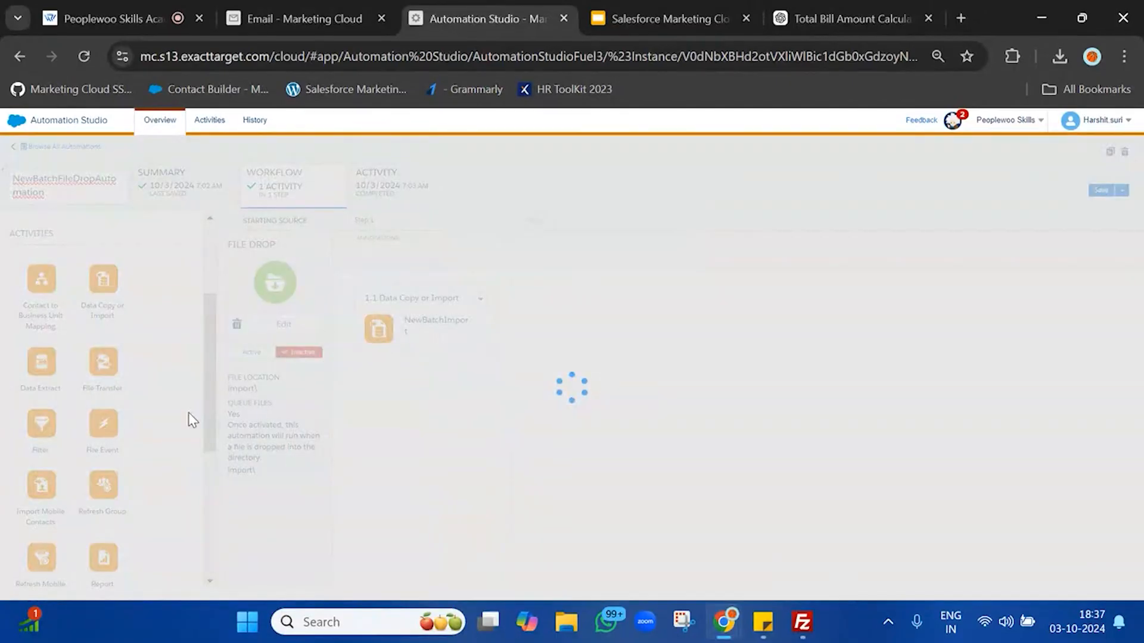
Step: Add a Send Email activity as Step 2 and start creating a new send email activity
scroll(188, 417, "down", 5)
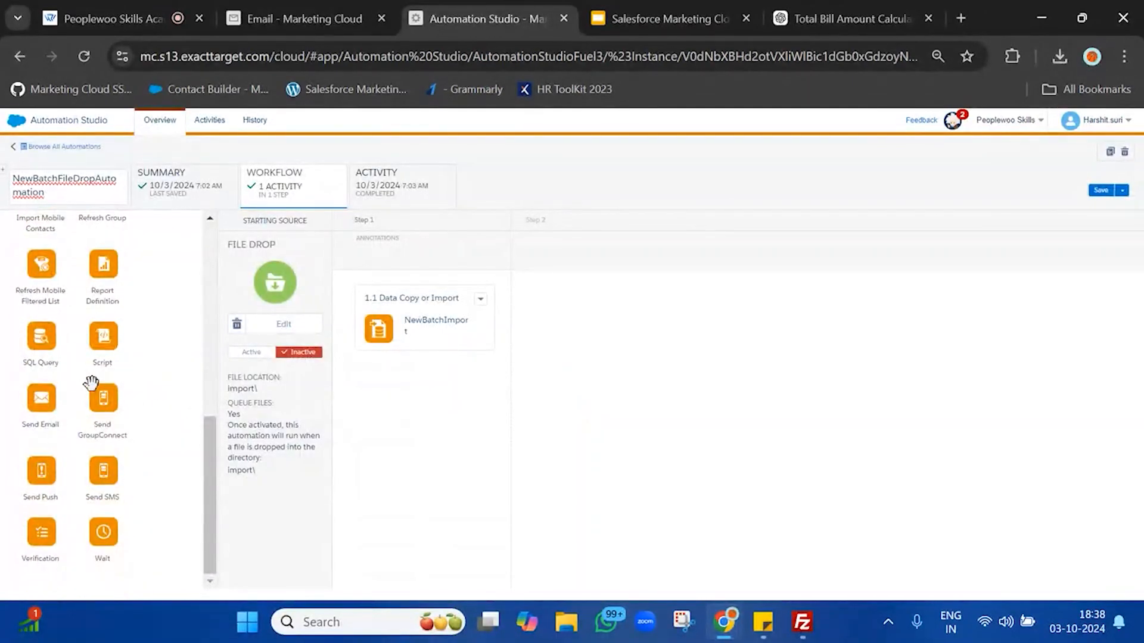
left_click_drag(37, 399, 661, 315)
left_click(584, 330)
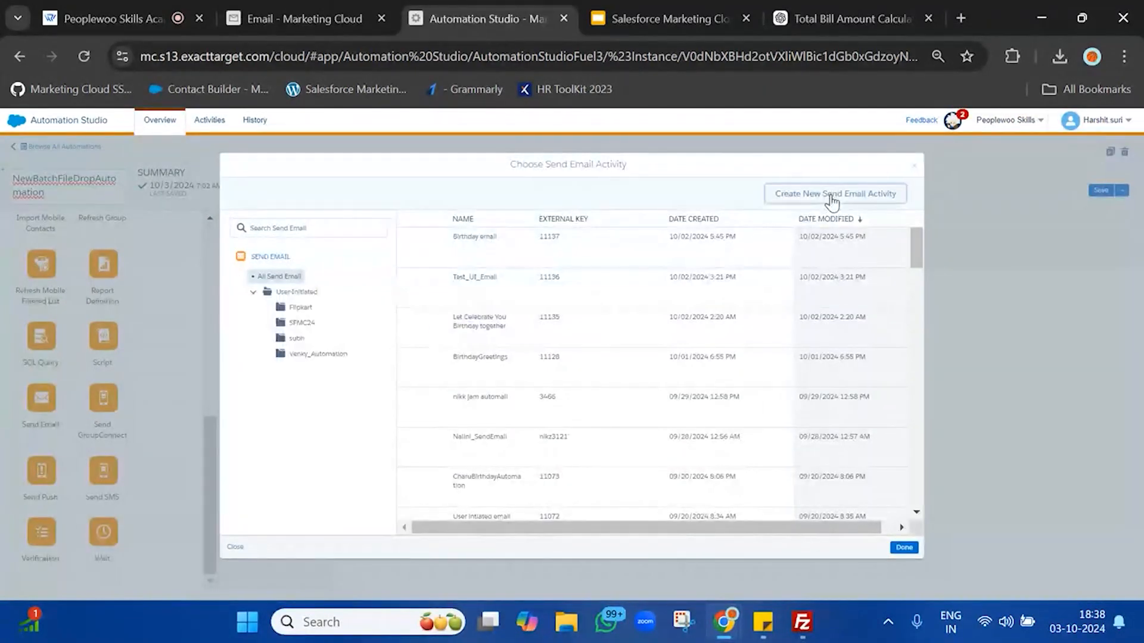
left_click(832, 194)
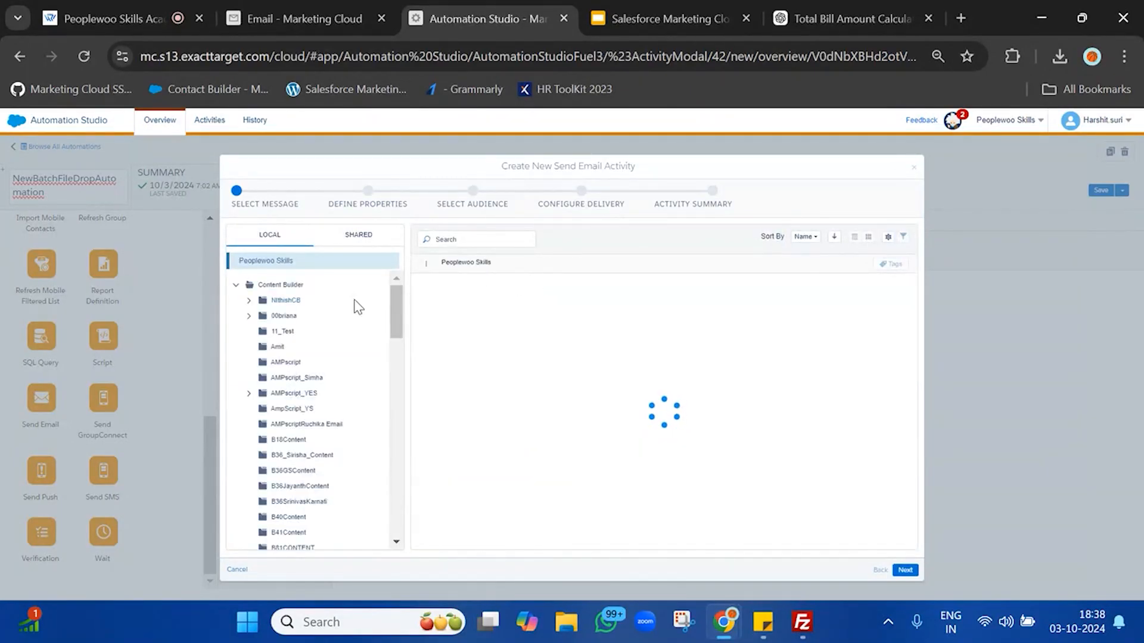
Step: Locate and check WelcomeEmail in the Local content list as the message to send
scroll(301, 449, "down", 3)
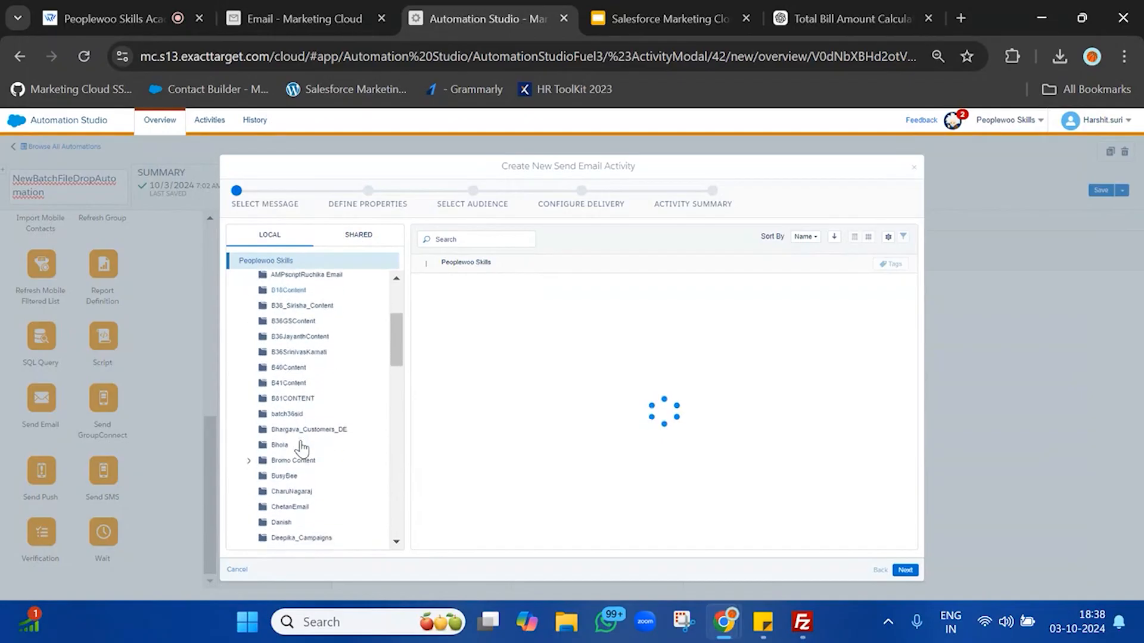
scroll(302, 449, "up", 3)
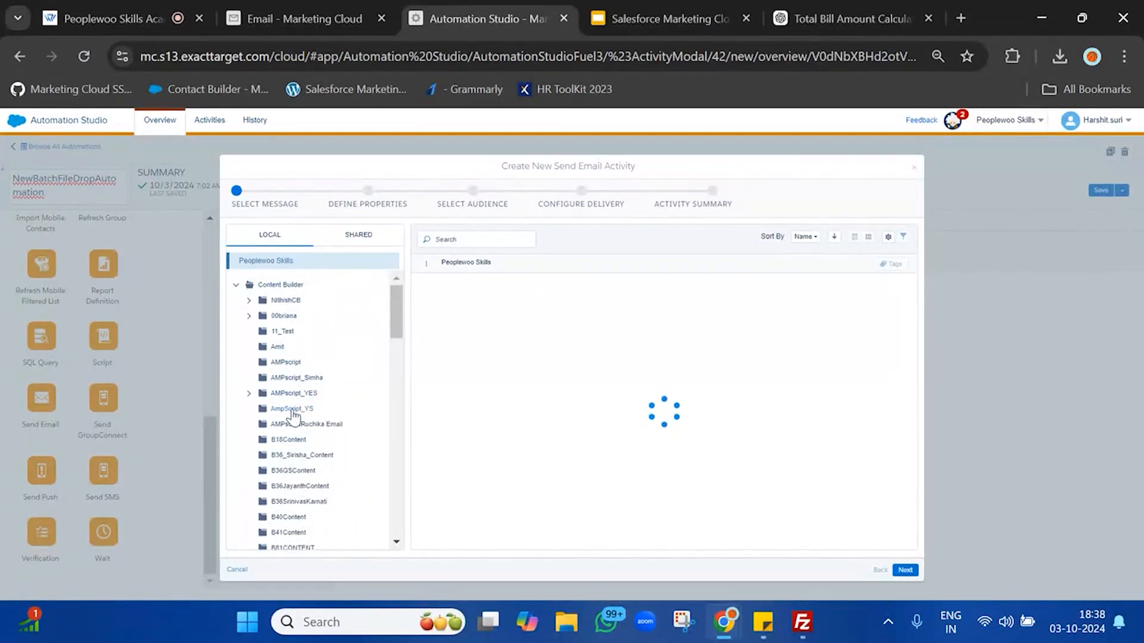
scroll(292, 415, "down", 6)
scroll(292, 415, "down", 3)
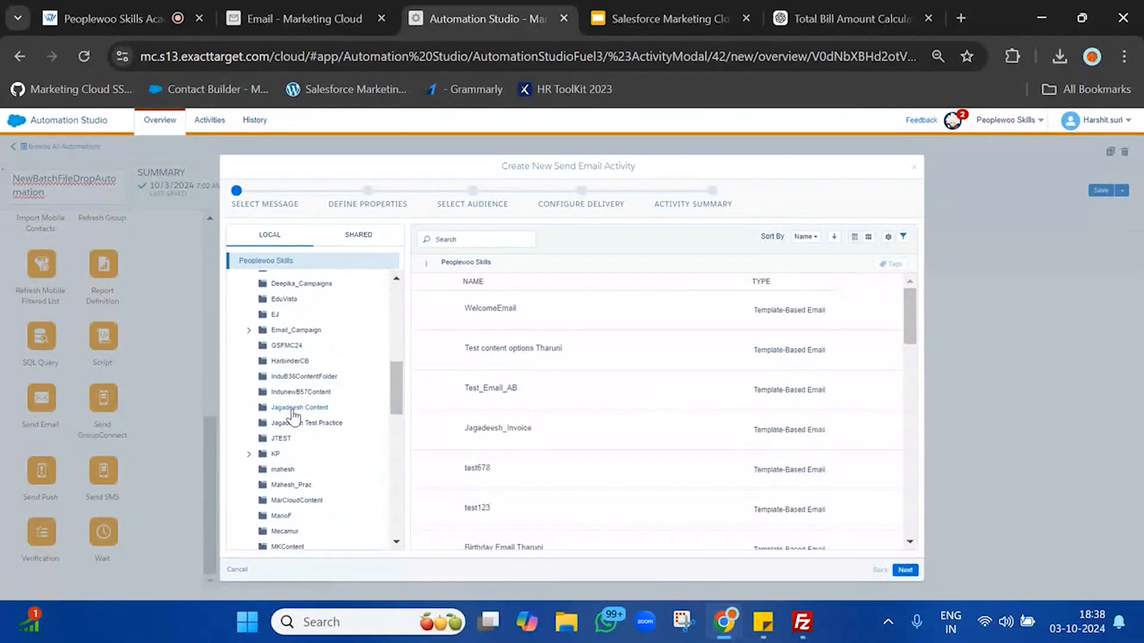
scroll(294, 351, "up", 9)
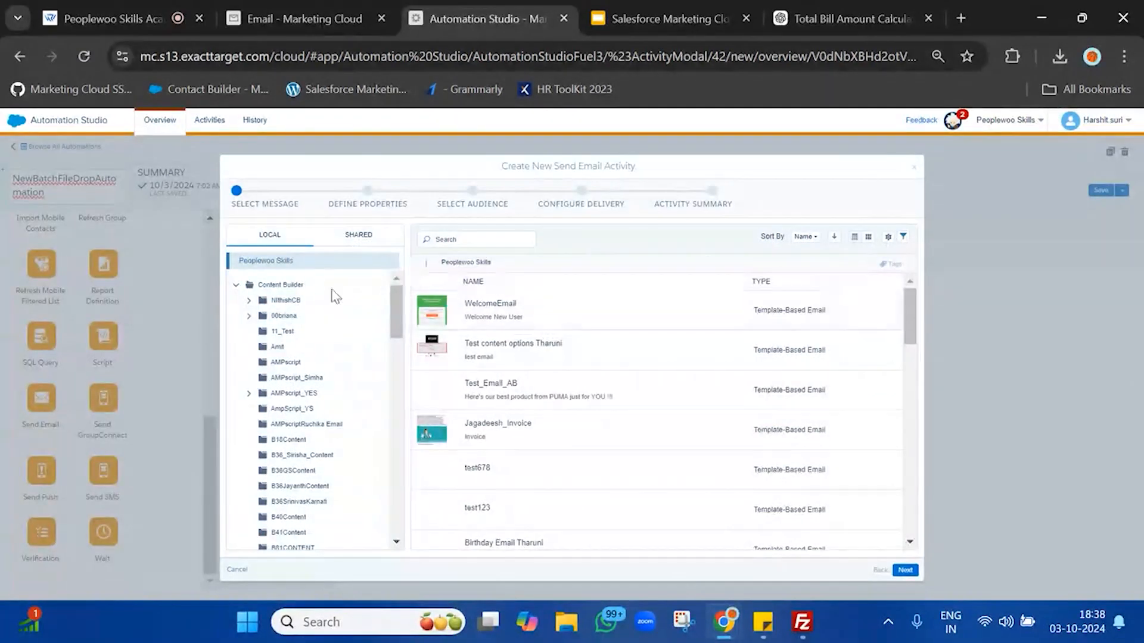
scroll(301, 420, "down", 3)
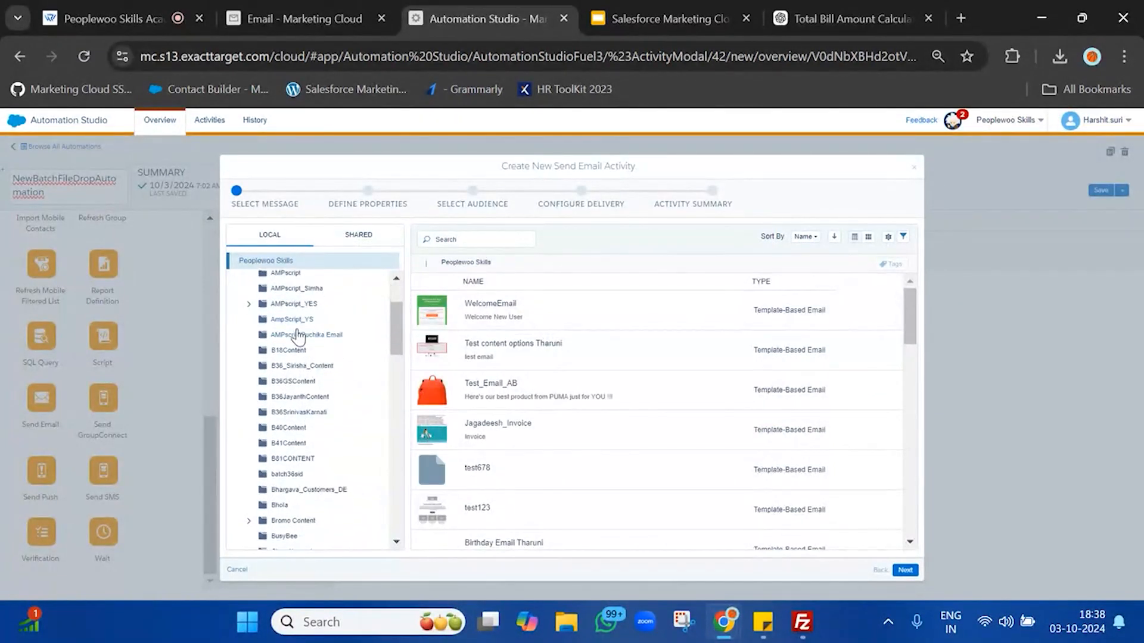
key("ctrl+f")
type("new")
key("Return")
left_click(470, 314)
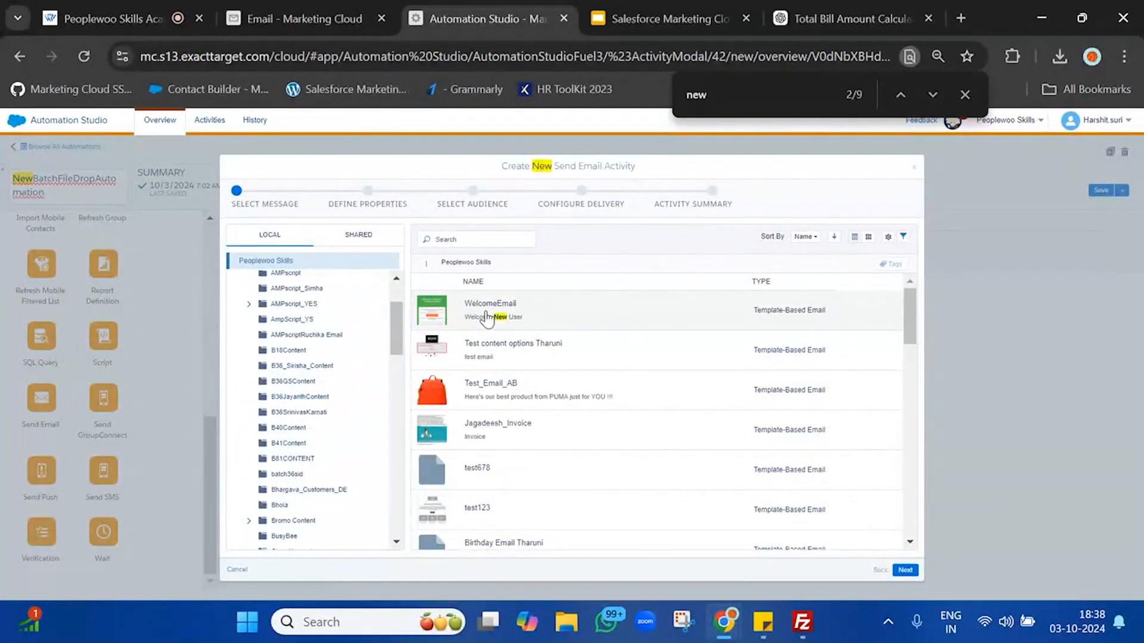
Step: Move on to the activity properties and begin naming it 'Welcome Email New User'
left_click(909, 572)
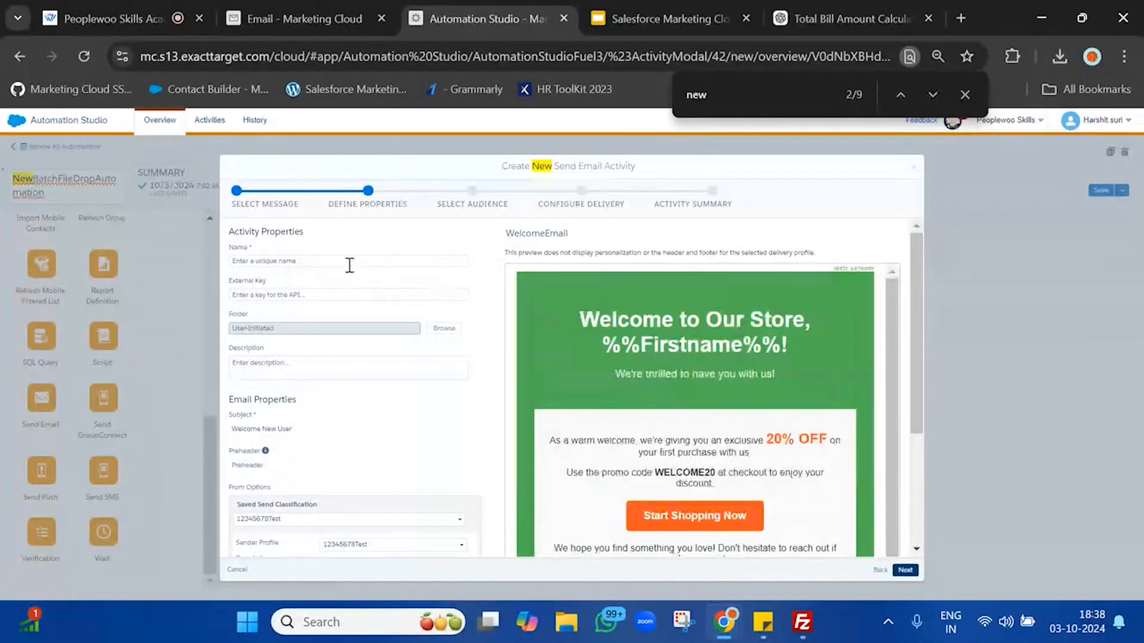
left_click(349, 262)
type("Welcome Email")
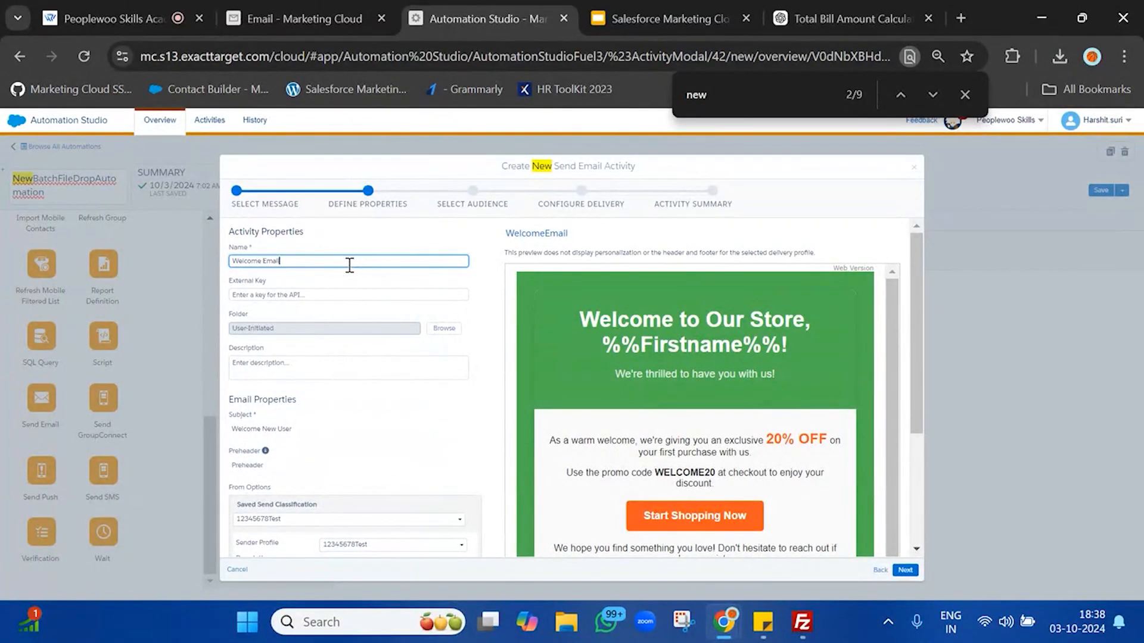
scroll(416, 456, "down", 3)
Step: Choose the NewBatchSendClassifiction_Commercial send classification and retype the name to avoid the duplicate-name error
left_click(407, 344)
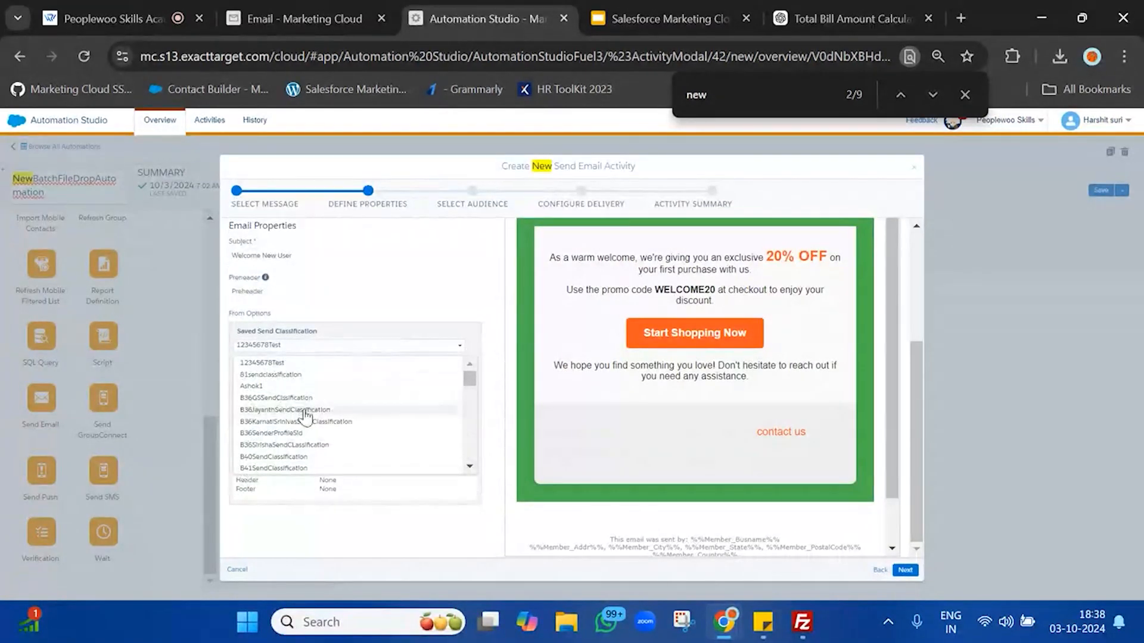
scroll(306, 417, "down", 10)
scroll(305, 417, "down", 3)
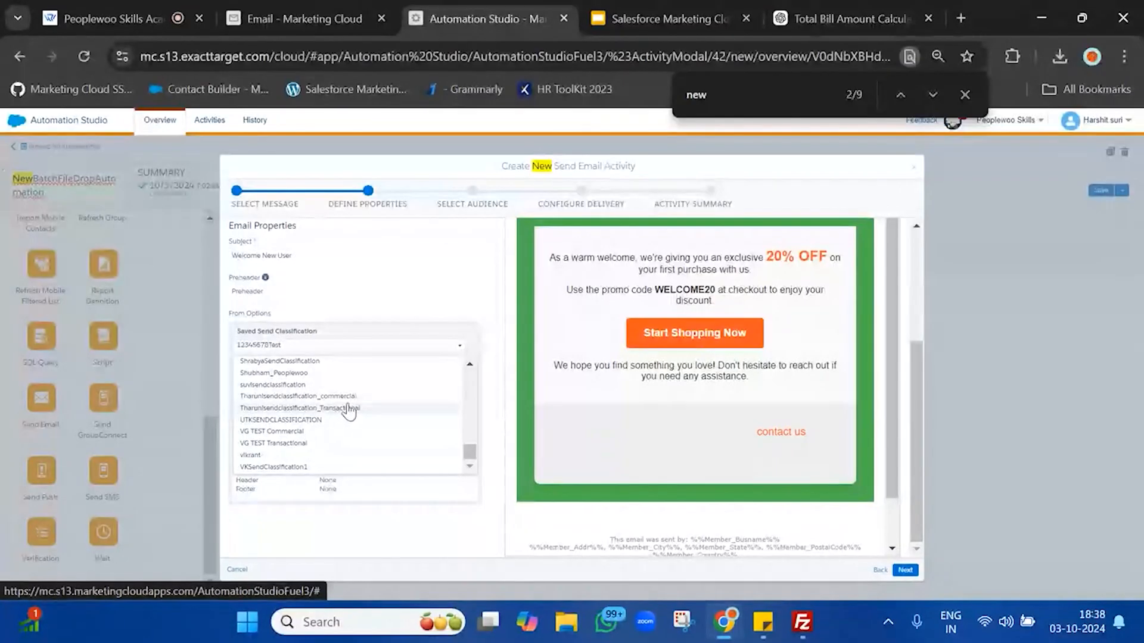
scroll(349, 409, "up", 5)
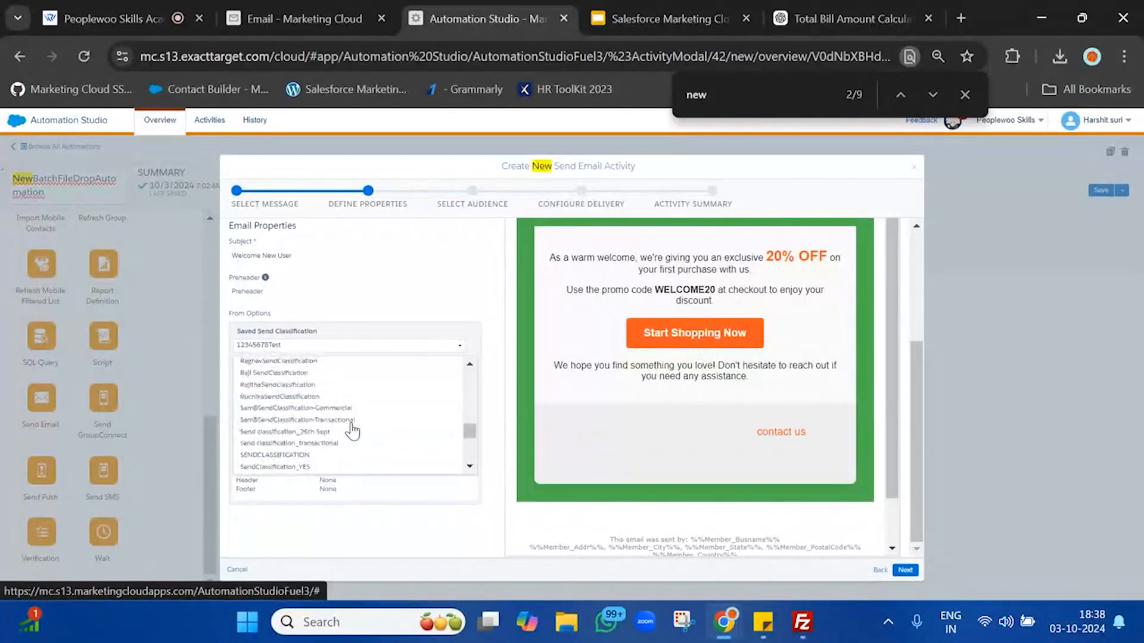
scroll(350, 417, "up", 3)
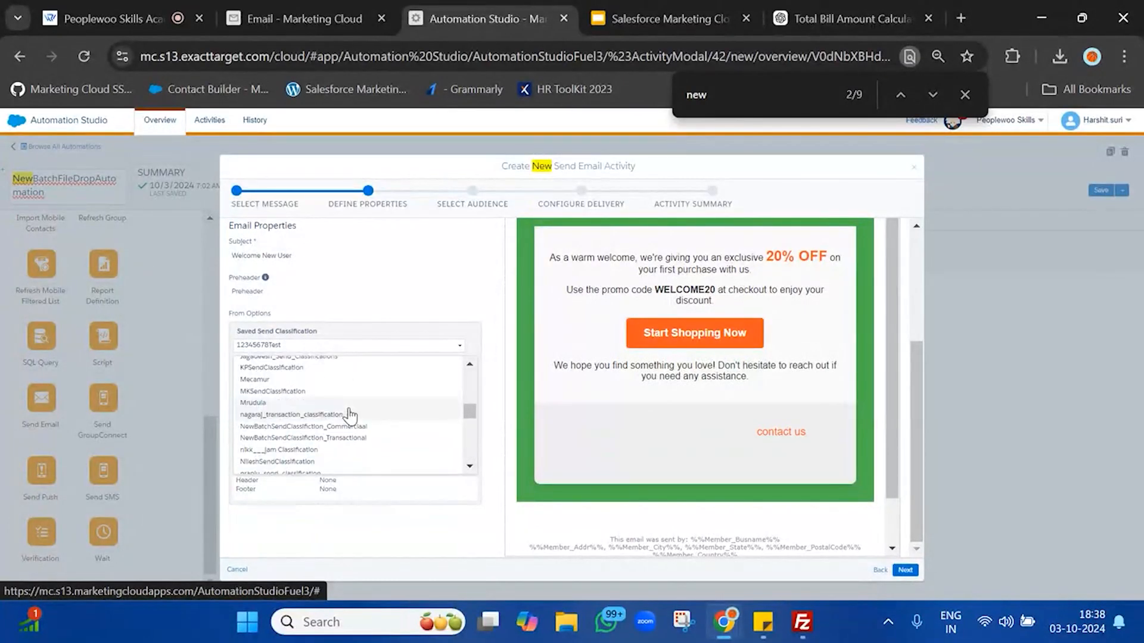
left_click(329, 427)
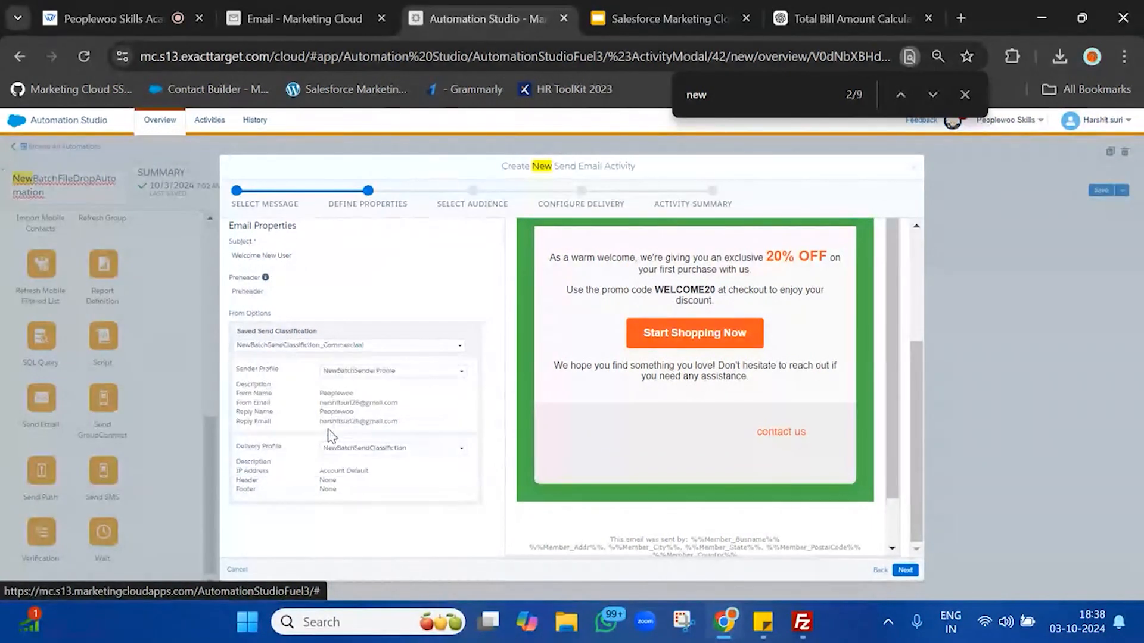
left_click(905, 570)
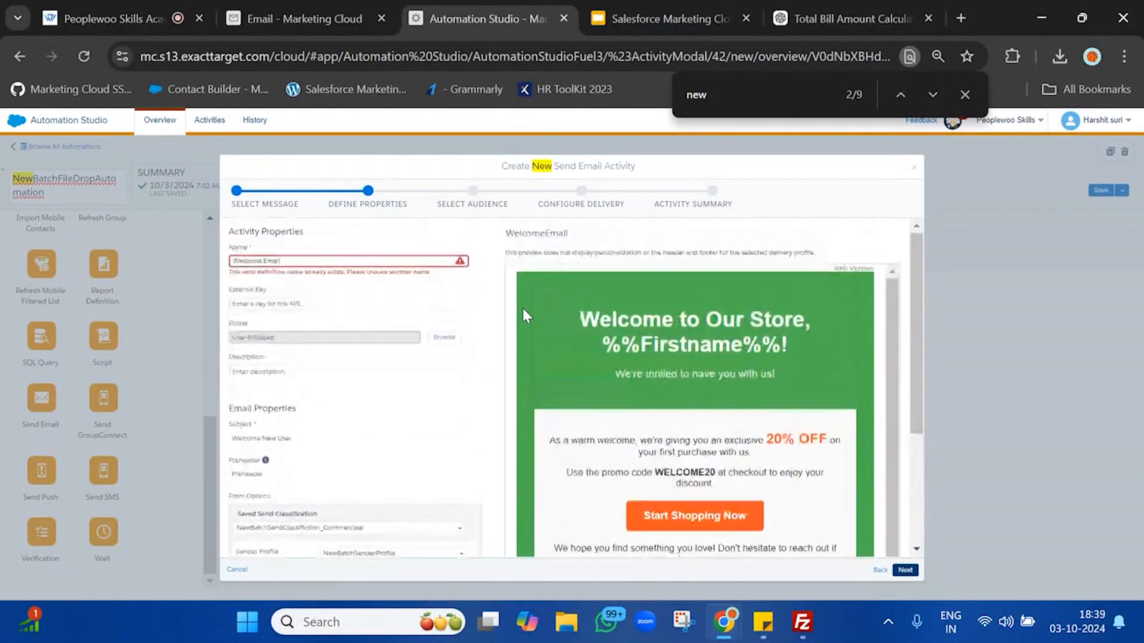
left_click(399, 263)
type("New User")
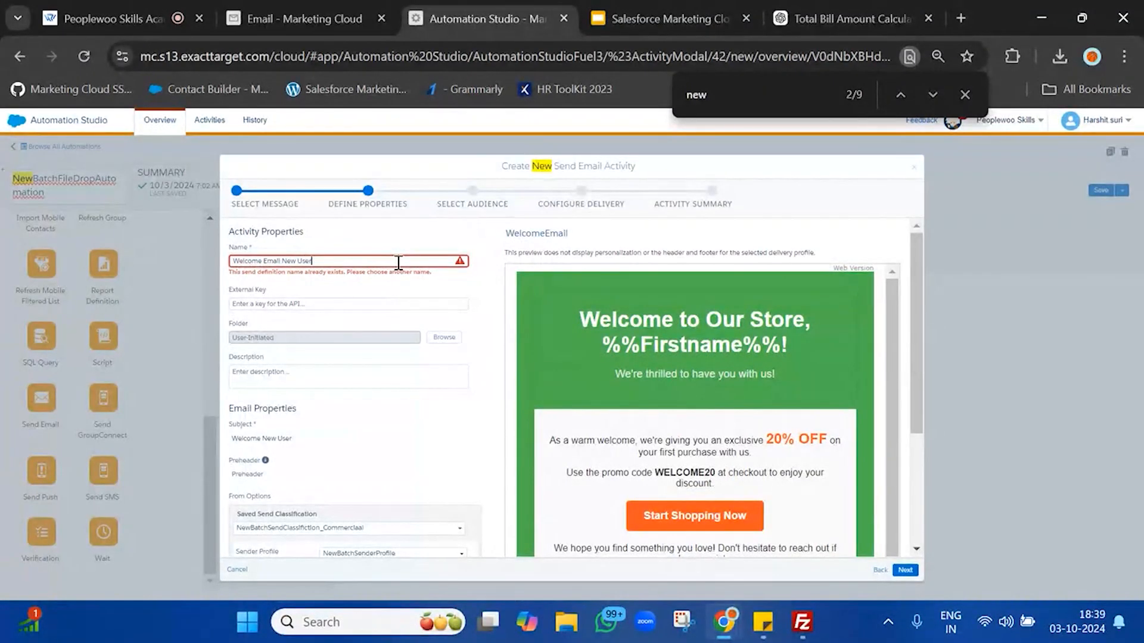
Step: Target NewBatchSubscriberProfile from the NewBatch data extensions folder with the All Subscribers publication list, then continue
left_click(907, 570)
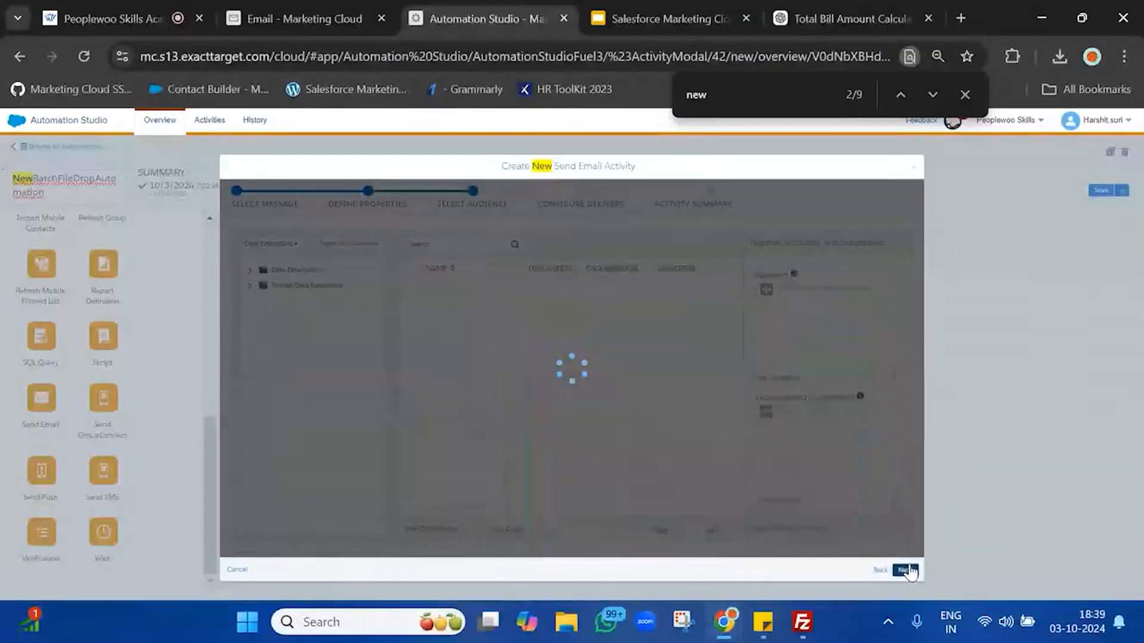
left_click(249, 271)
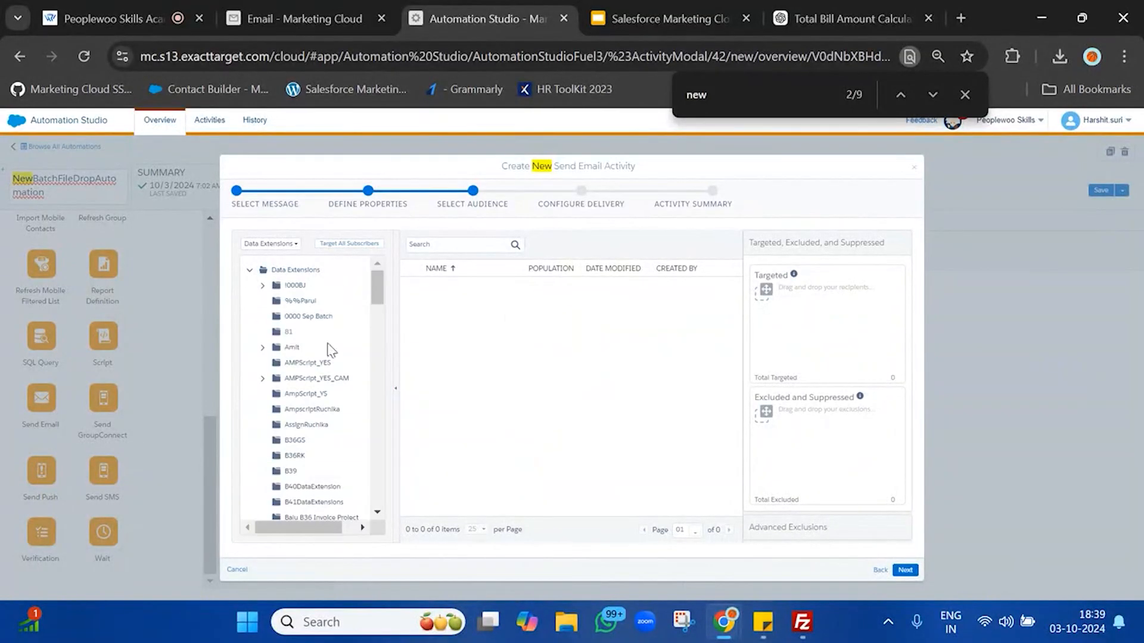
key("ctrl+f")
type("profil")
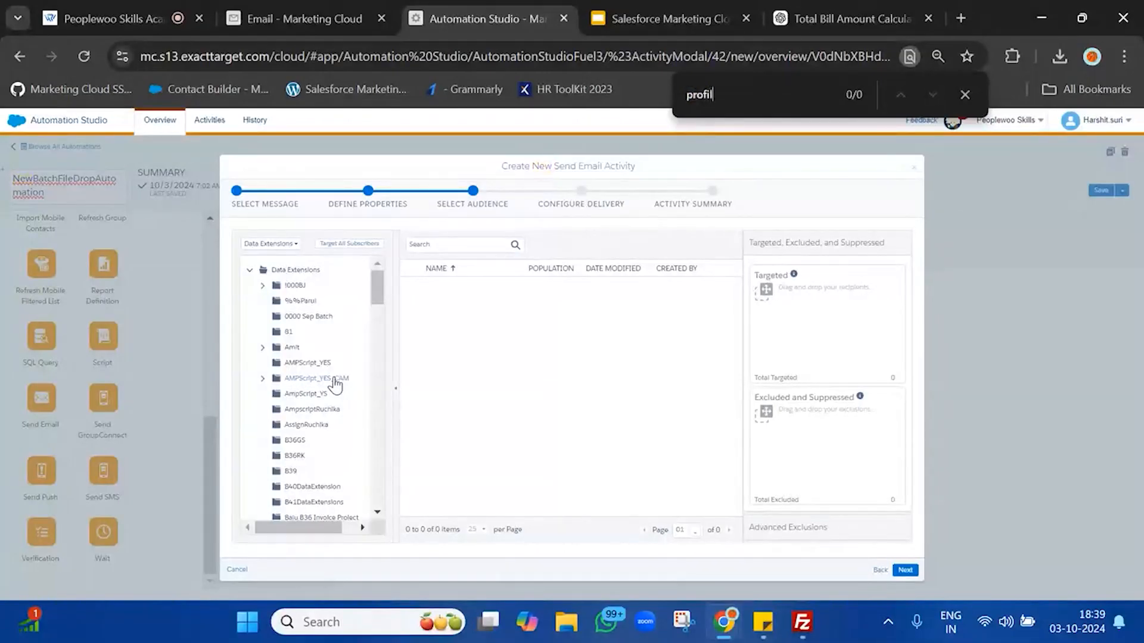
type("e")
key("ctrl+f")
type("new")
key("Return")
key("Return")
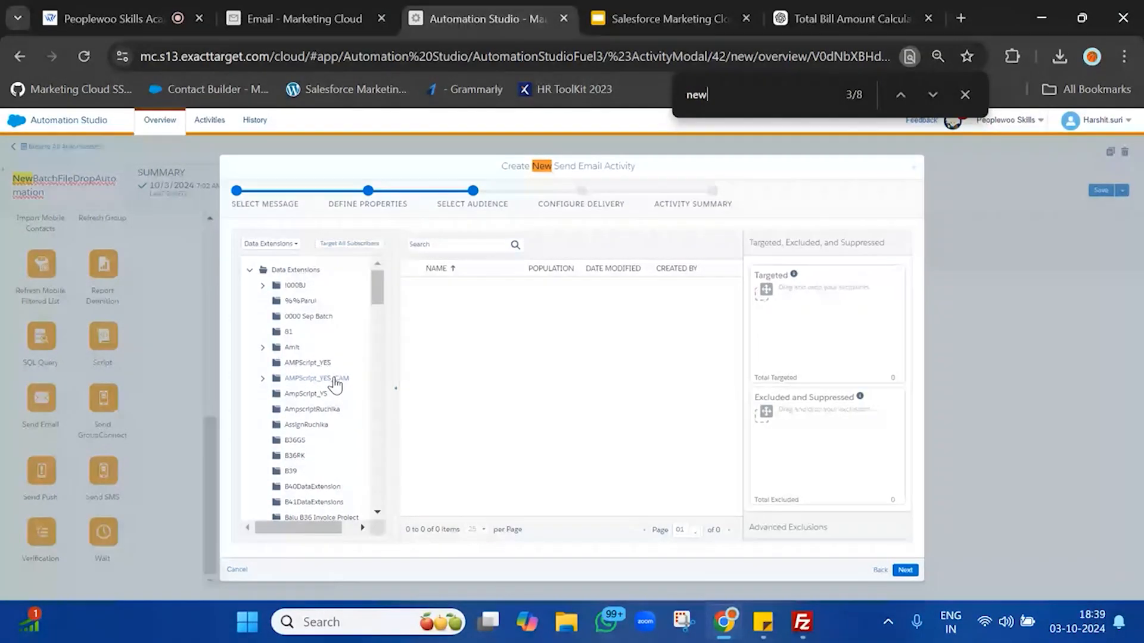
key("Return")
key("Return")
left_click(300, 418)
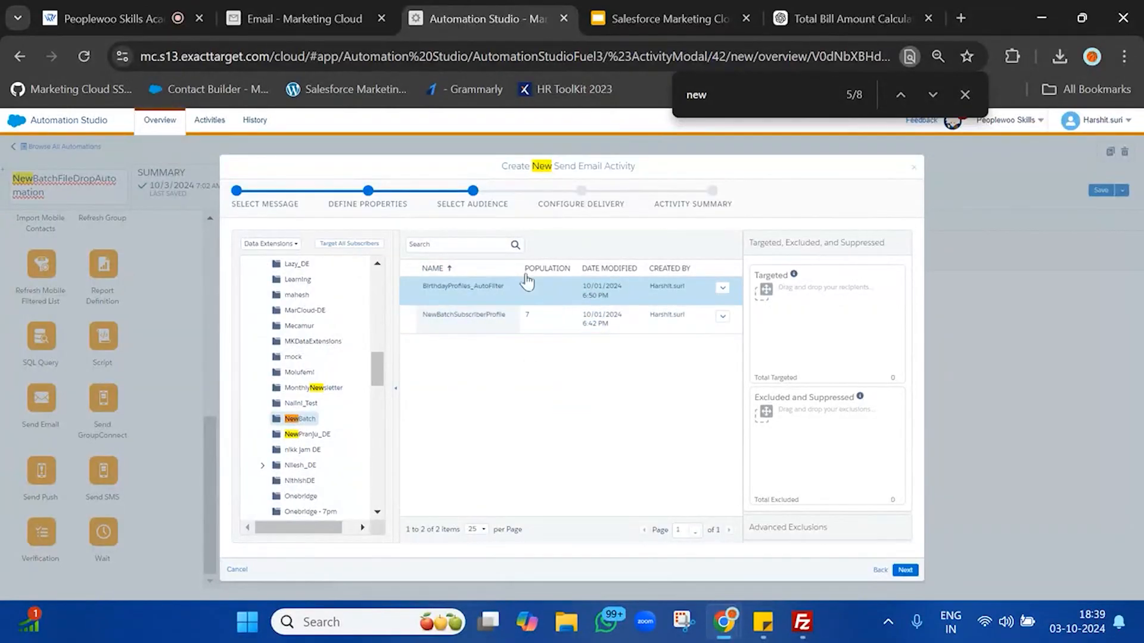
left_click_drag(510, 334, 845, 301)
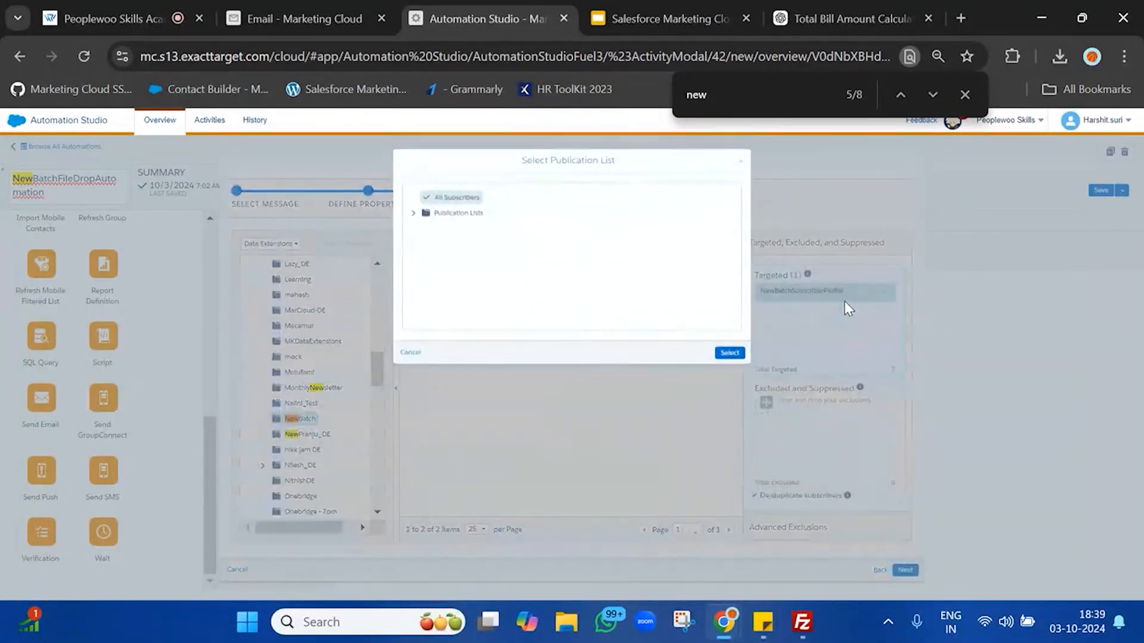
left_click(729, 357)
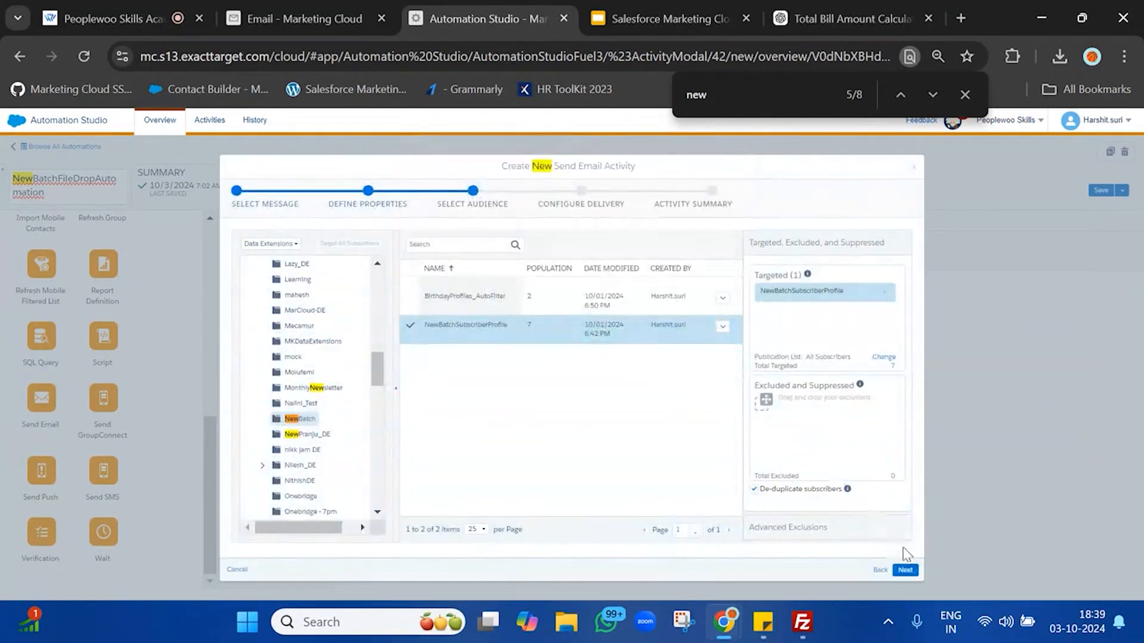
left_click(905, 570)
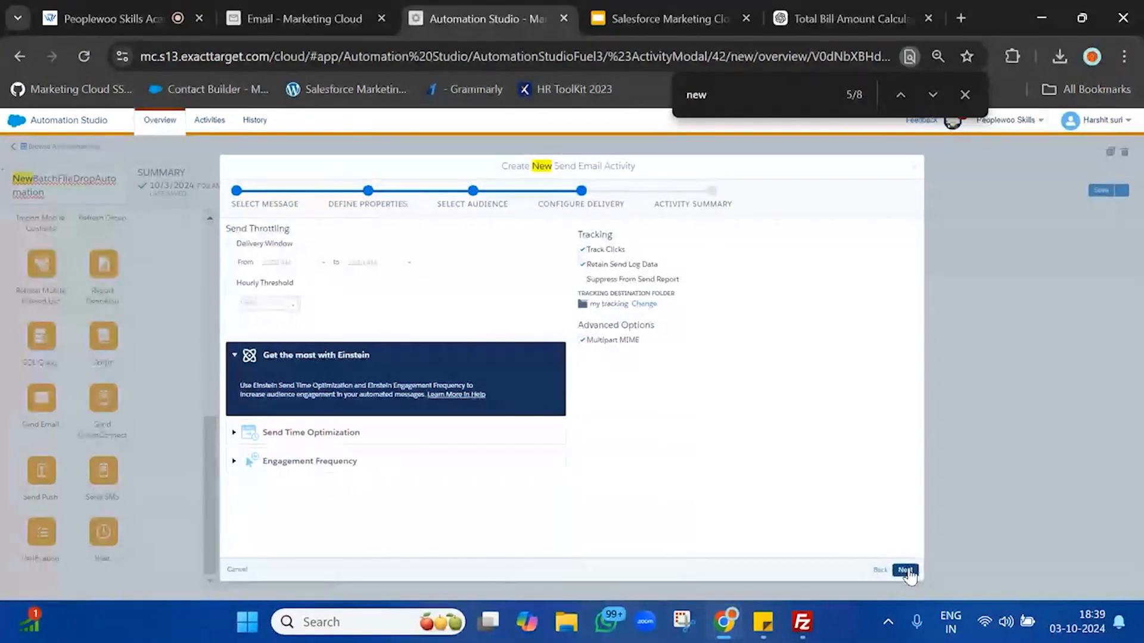
Step: Confirm and finish the Welcome Email New User send activity, then activate the automation now
left_click(904, 570)
left_click(438, 242)
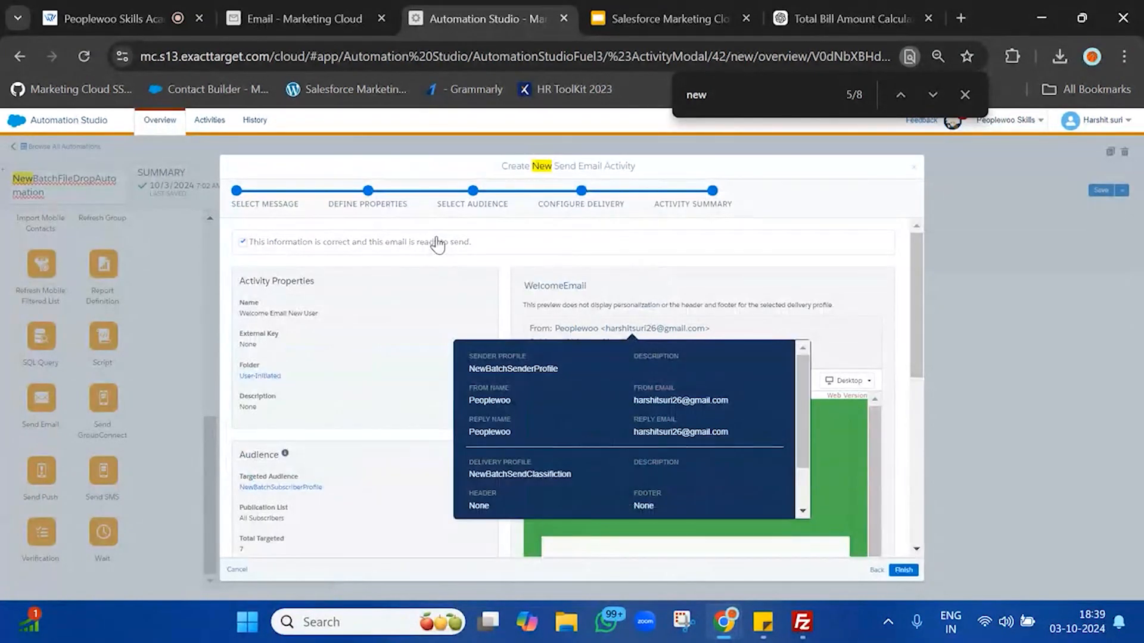
scroll(846, 489, "down", 3)
left_click(903, 570)
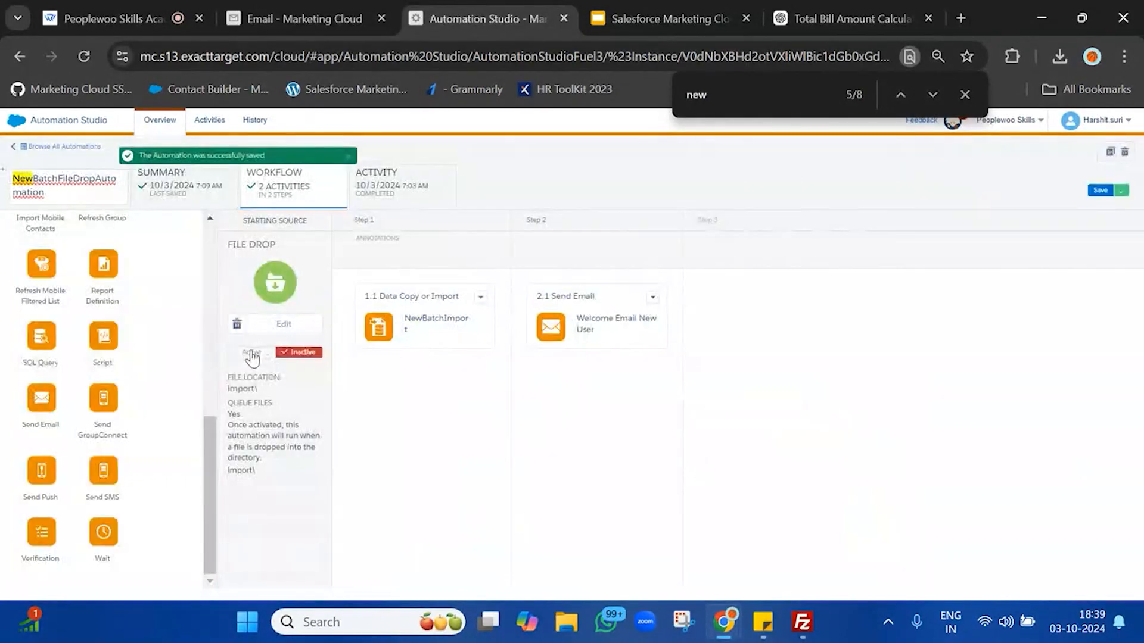
left_click(253, 356)
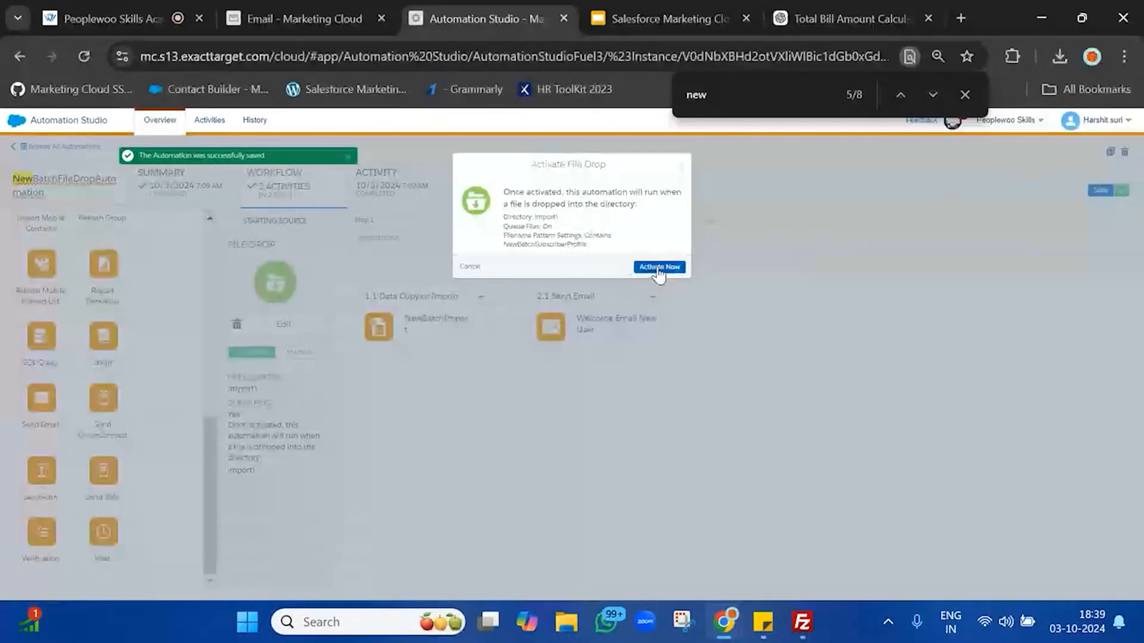
left_click(658, 267)
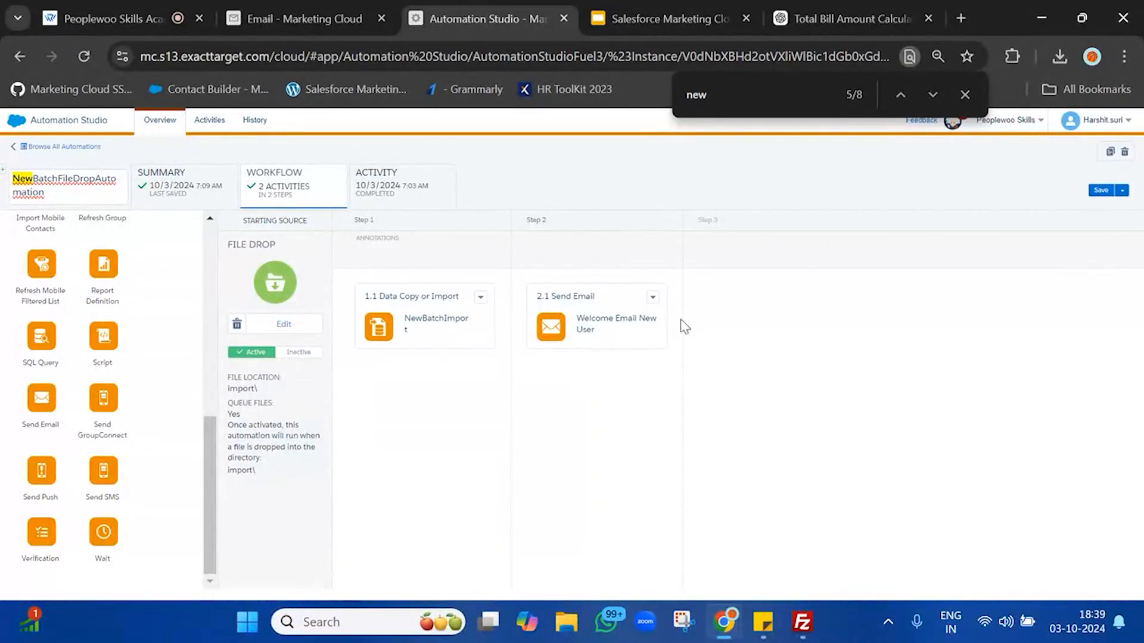
Step: Play the tutorial slideshow full-screen and advance to the Import File Activity slide
left_click(672, 19)
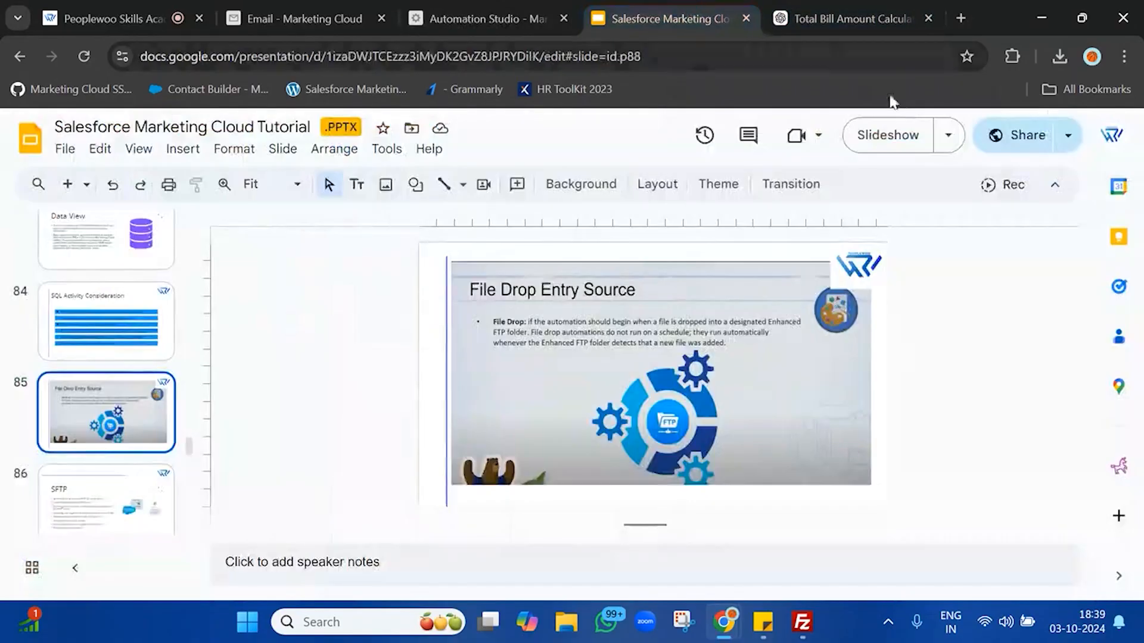
left_click(913, 142)
key("Right")
key("Right")
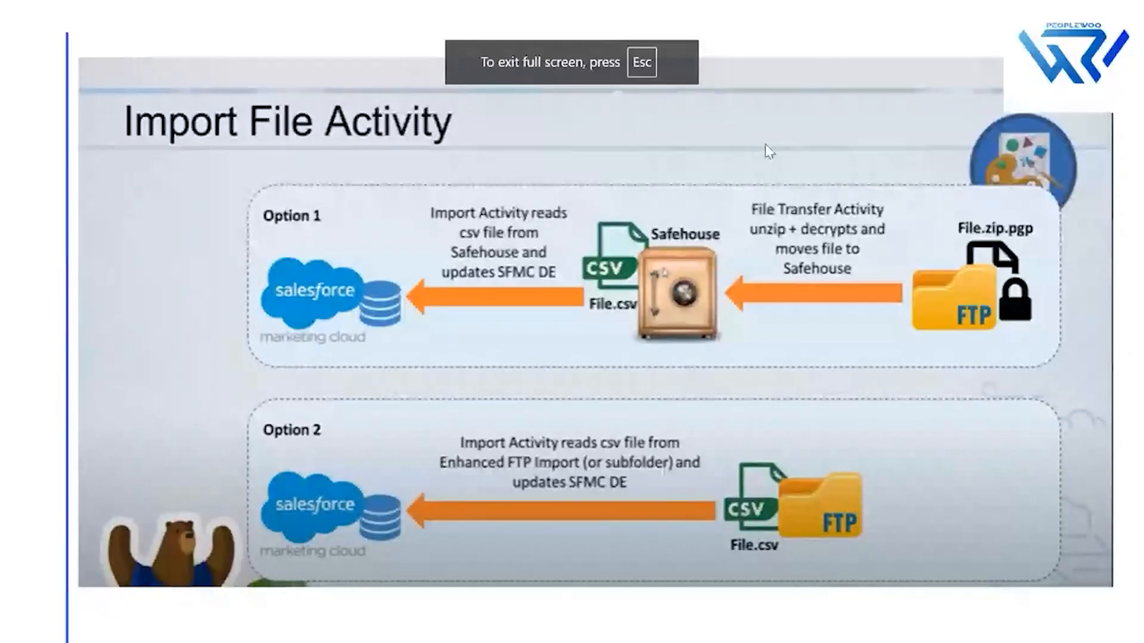